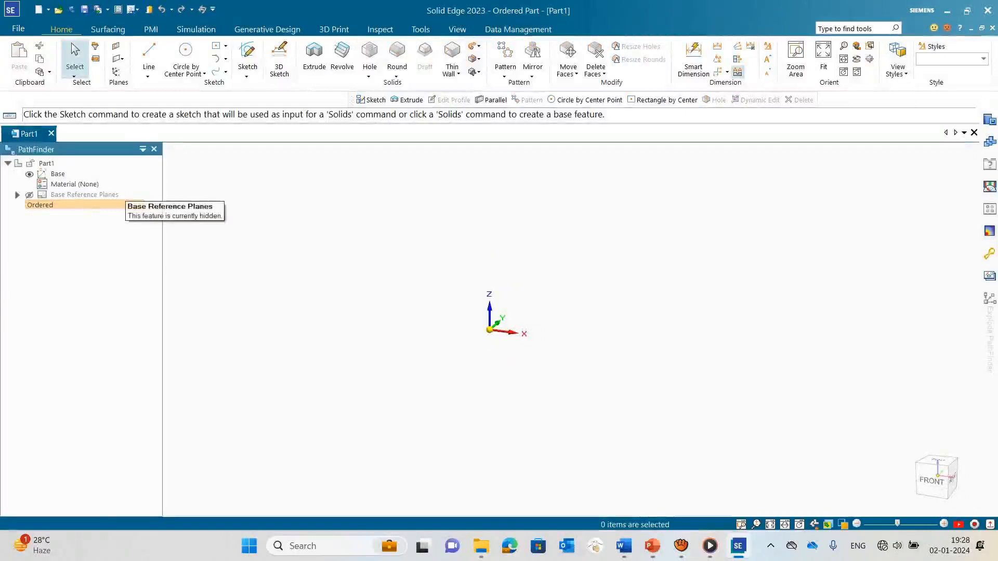
Step: Show the base reference planes and start a sketch on the Top (xy) plane
click(29, 195)
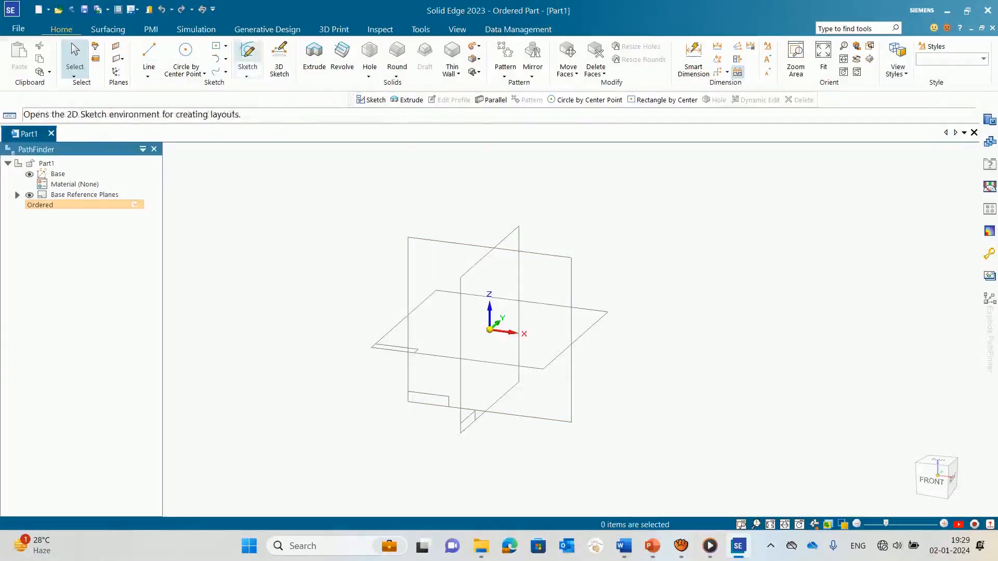
click(248, 56)
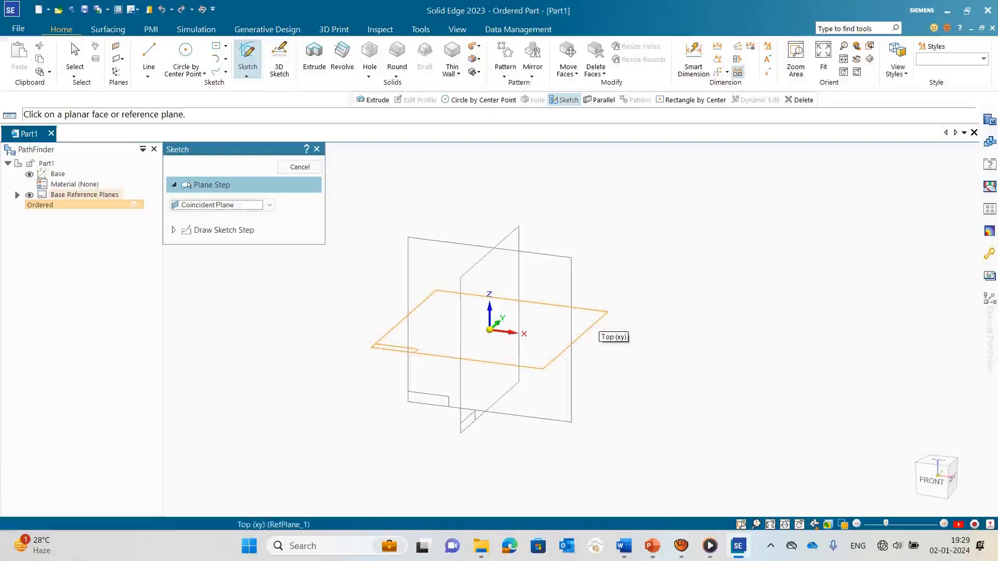
click(592, 325)
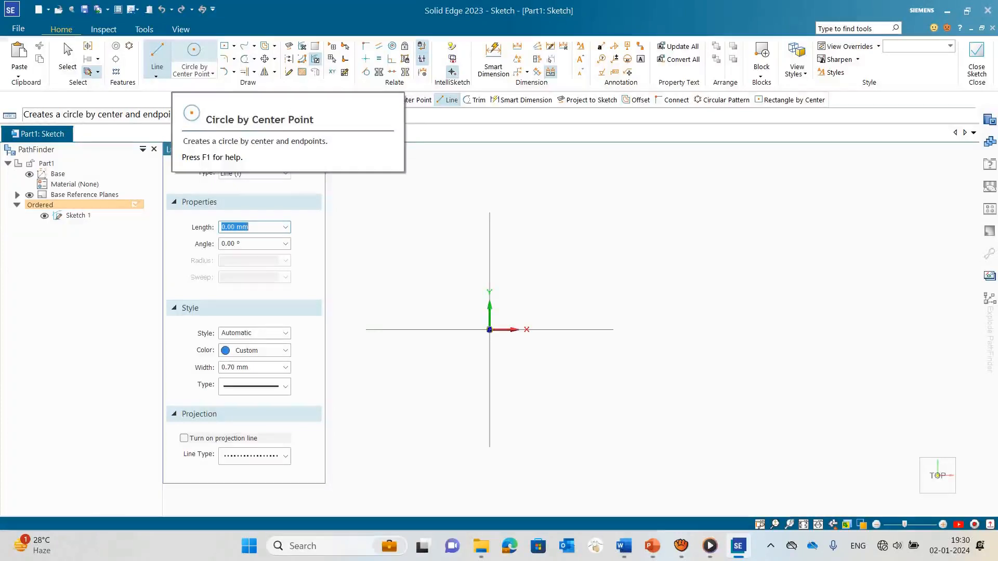
Step: Draw a 50 mm vertical line upward from the sketch origin along the Y axis
click(156, 76)
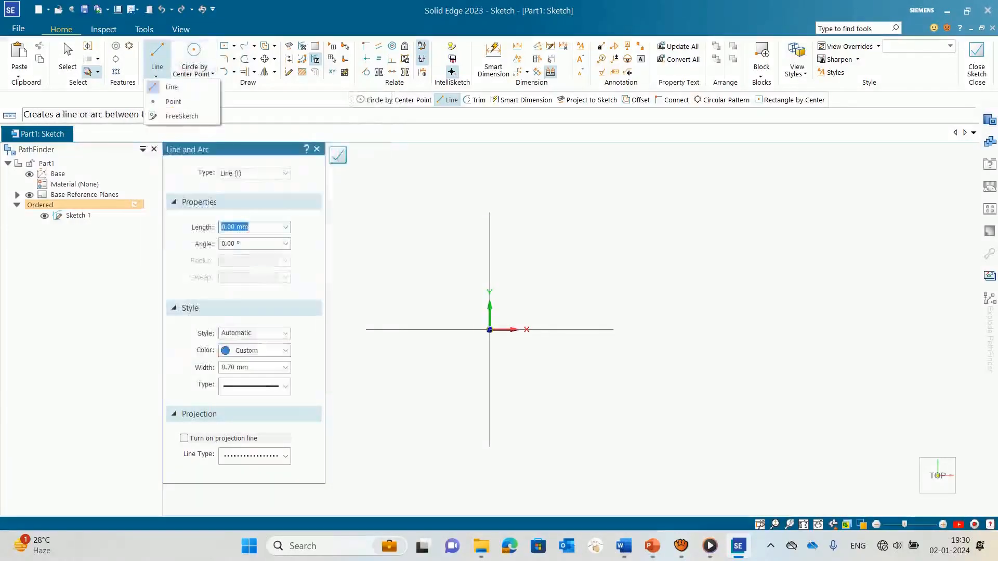
click(167, 87)
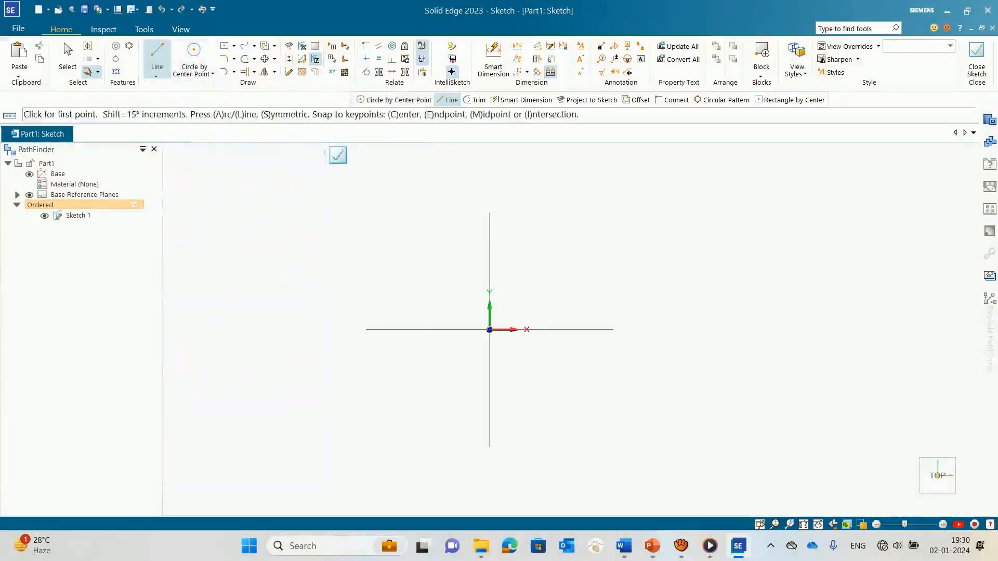
click(490, 330)
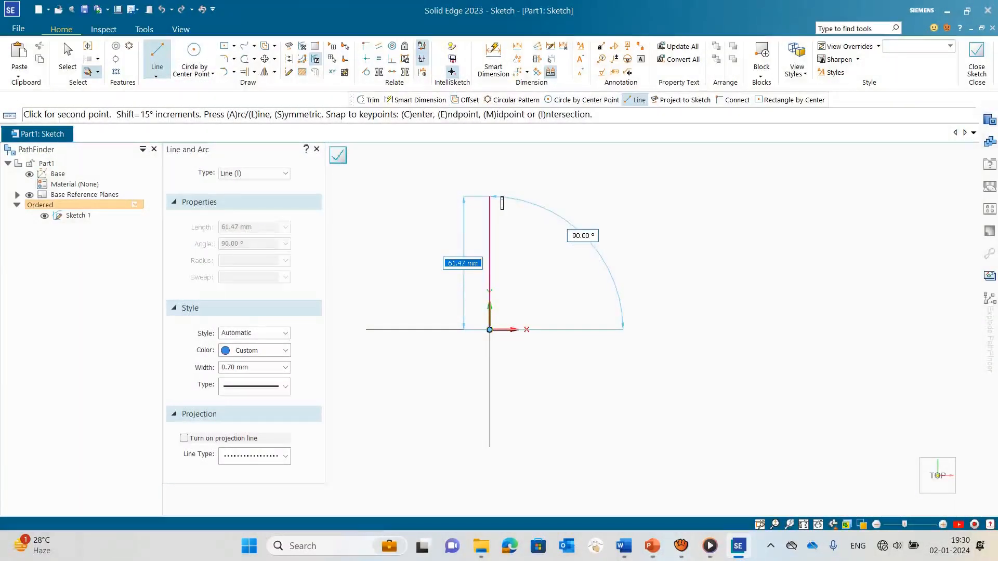
text(50)
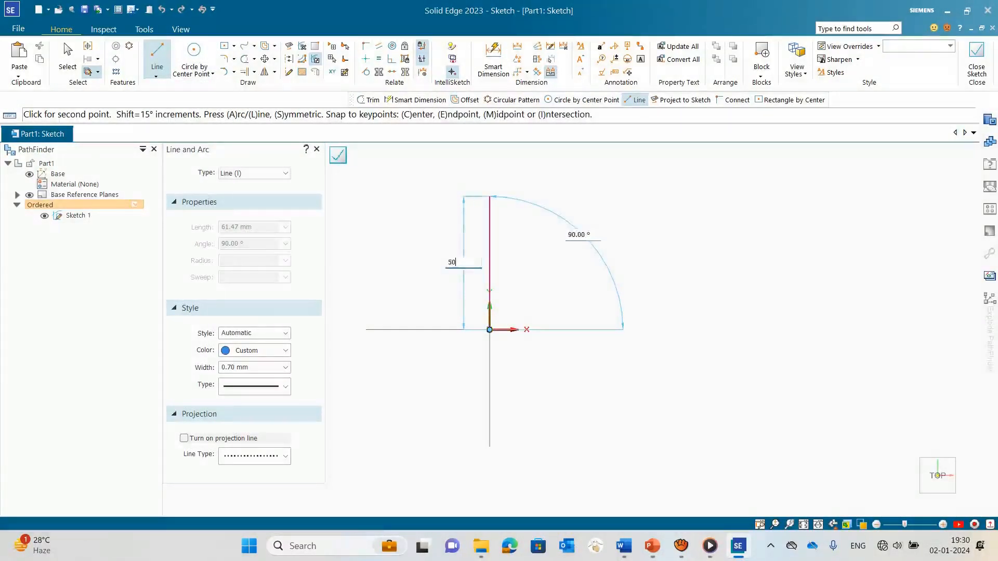
key(Tab)
key(Return)
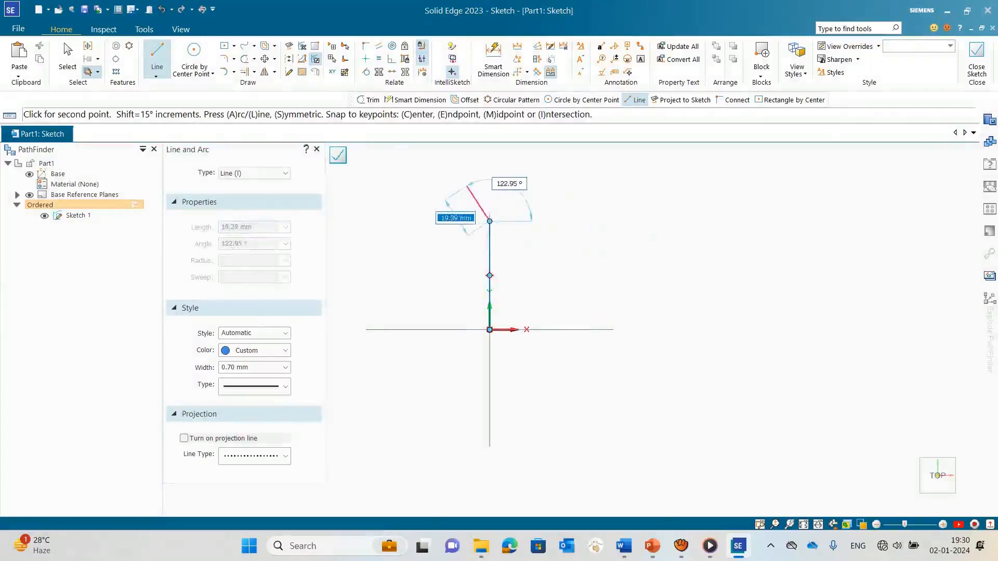
key(Escape)
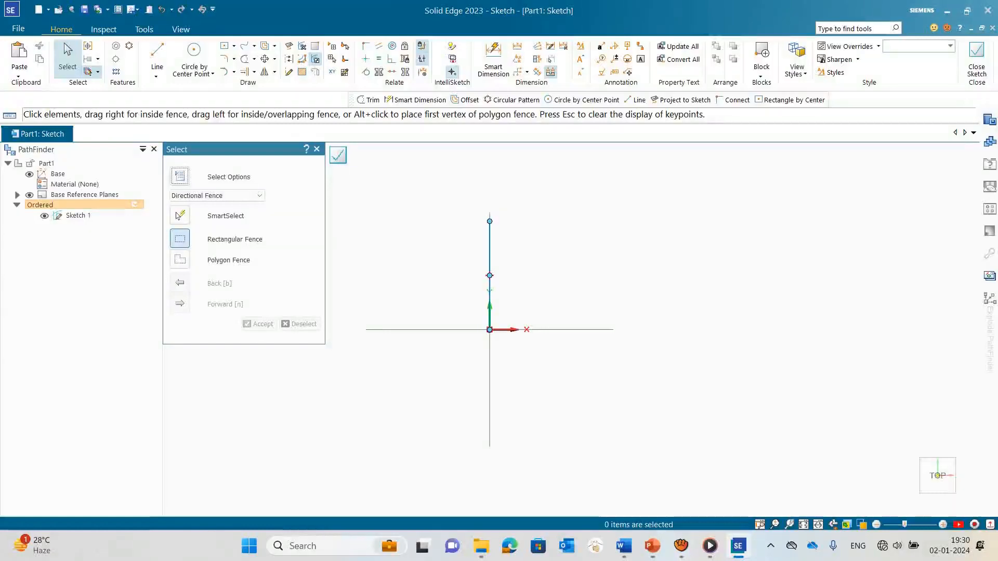
Step: Draw a 2.5 mm horizontal line to the right from the upper end of the vertical line
click(157, 52)
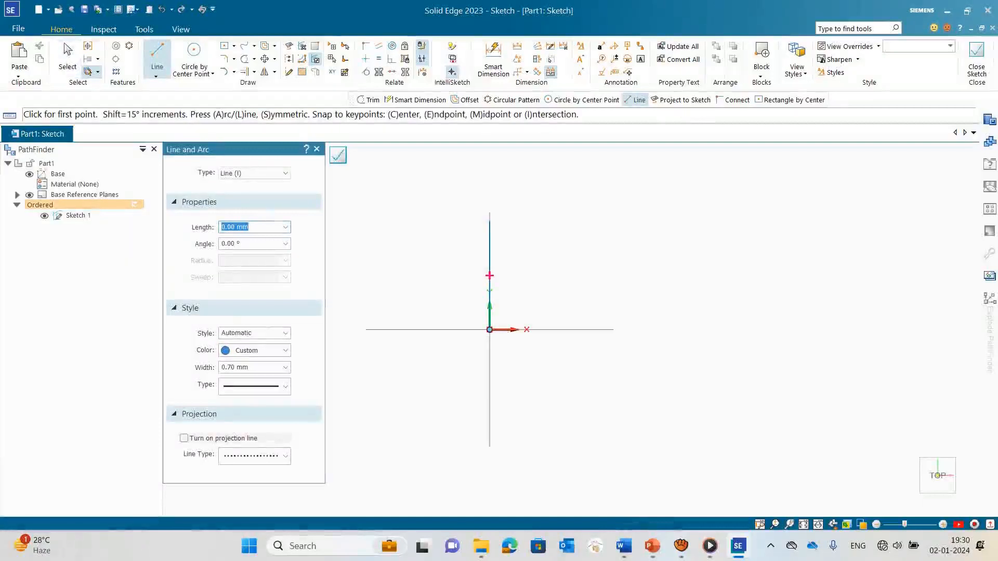
click(489, 276)
click(489, 221)
click(490, 222)
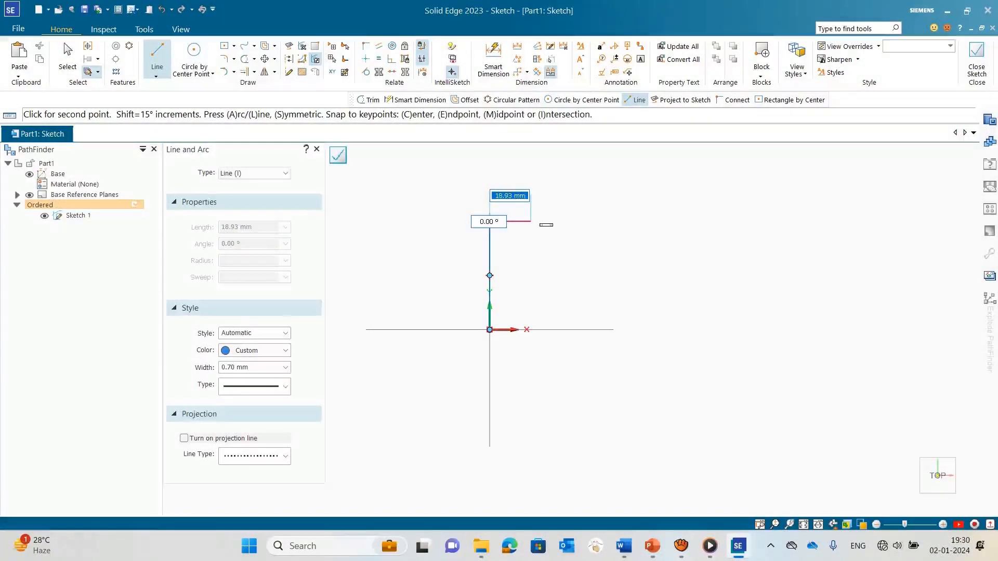
text(2.5)
key(Tab)
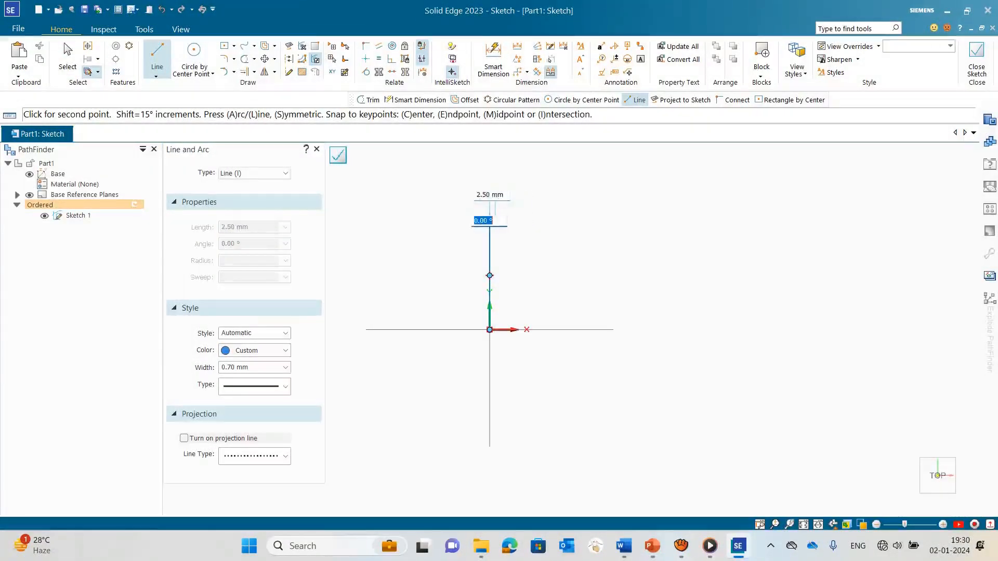
key(Return)
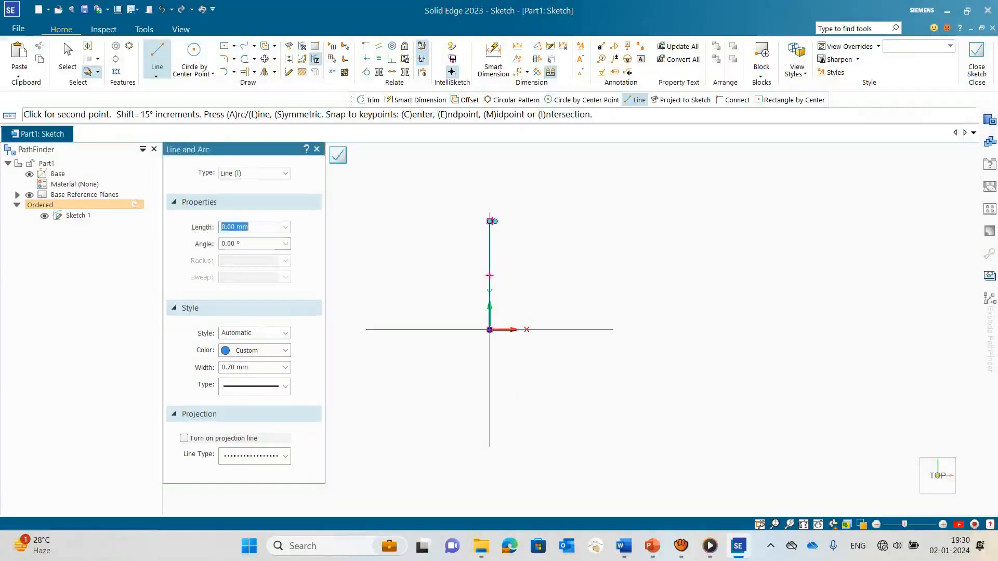
scroll(502, 216, up, 4)
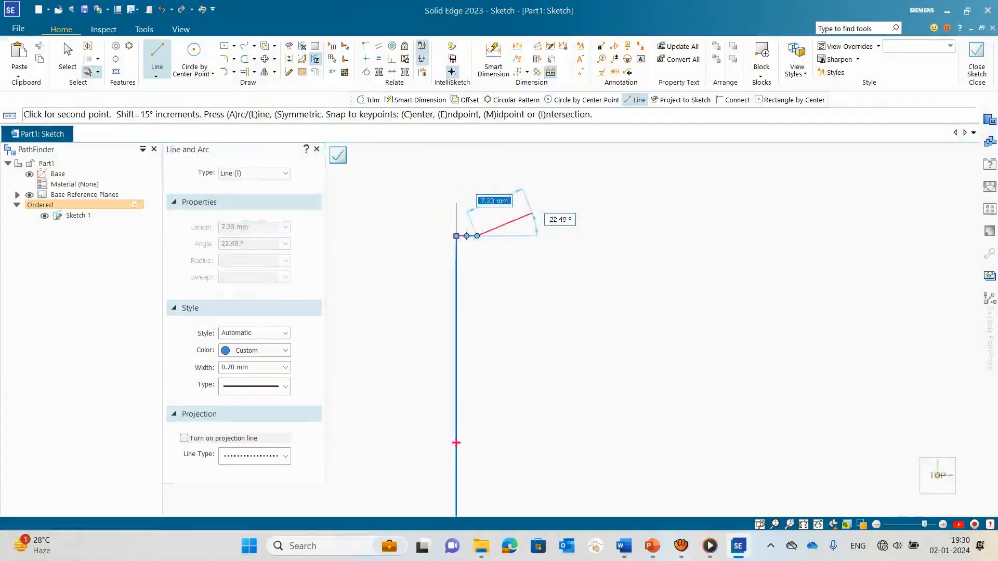
key(Escape)
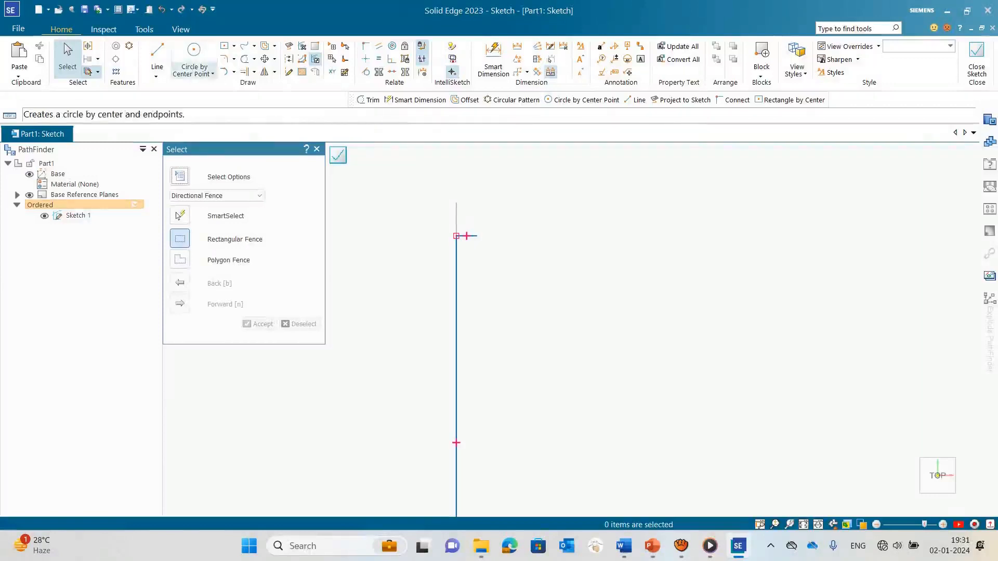
Step: Draw a 50 mm line at -90° downward from the free end of the 2.5 mm line
click(156, 53)
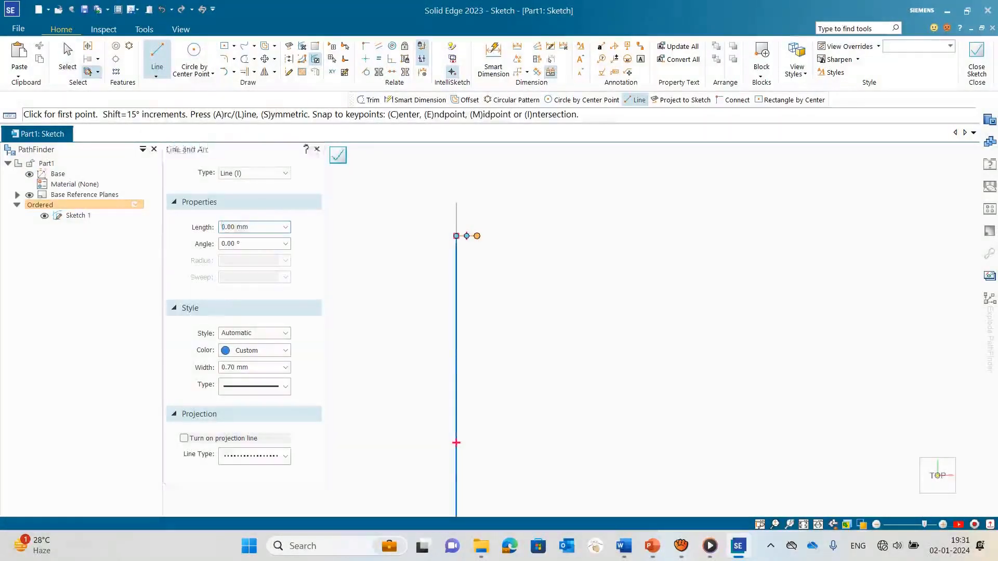
click(477, 236)
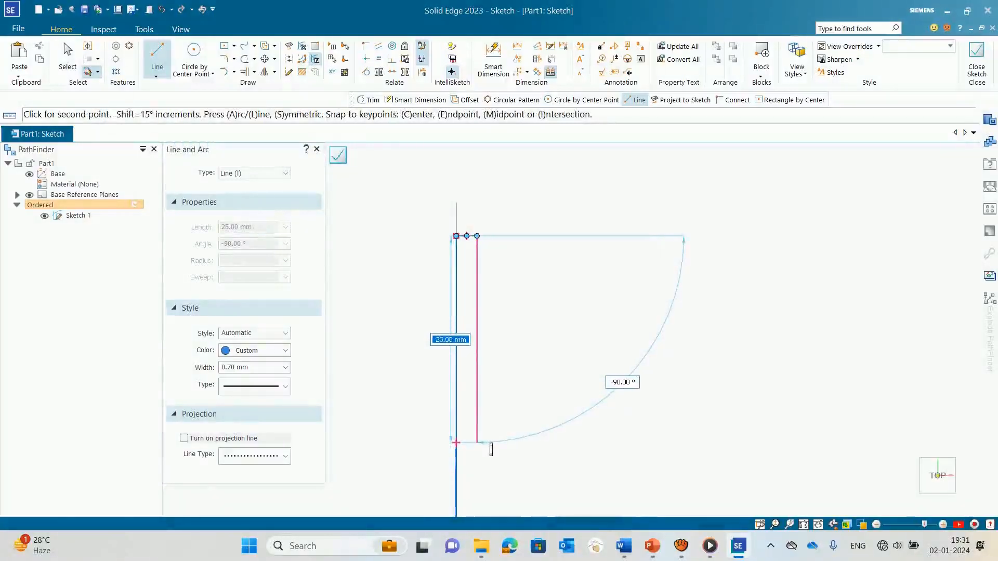
text(25)
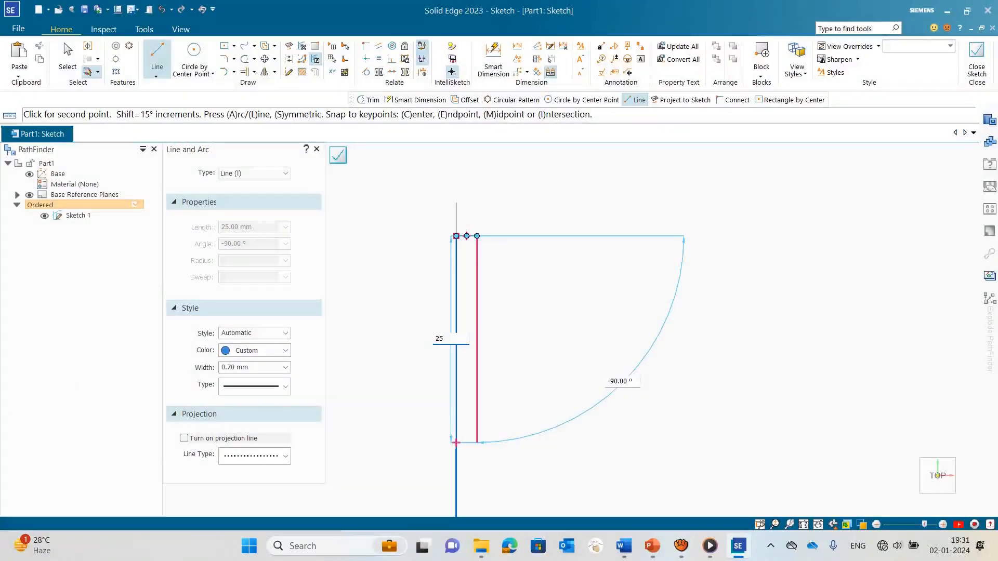
key(BackSpace)
key(BackSpace)
text(50)
key(Return)
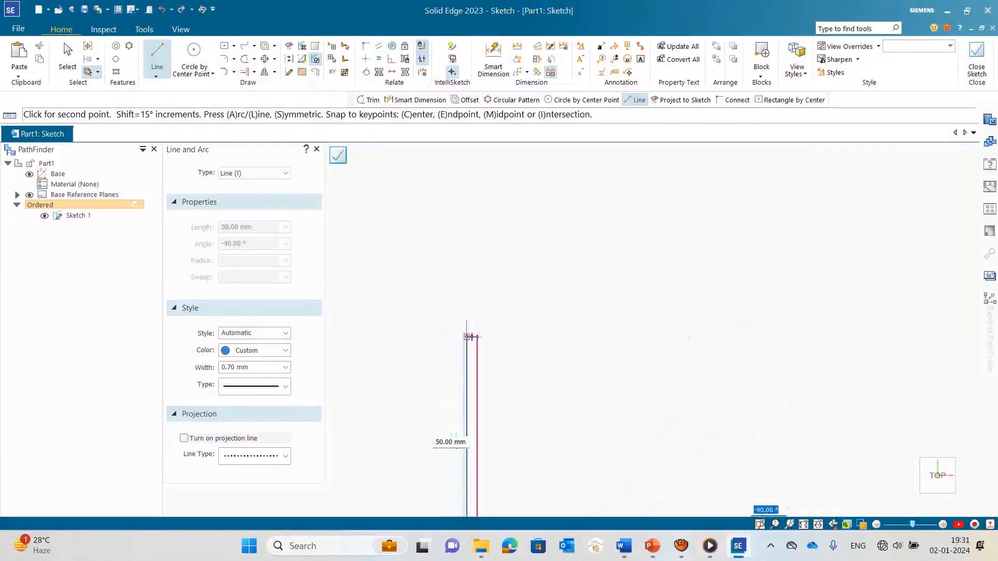
text(-90)
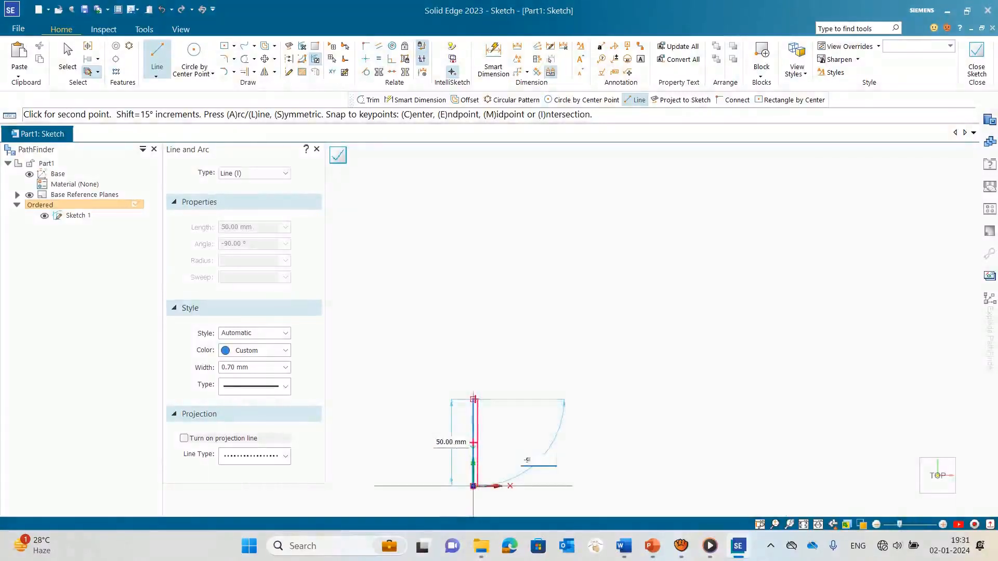
key(Return)
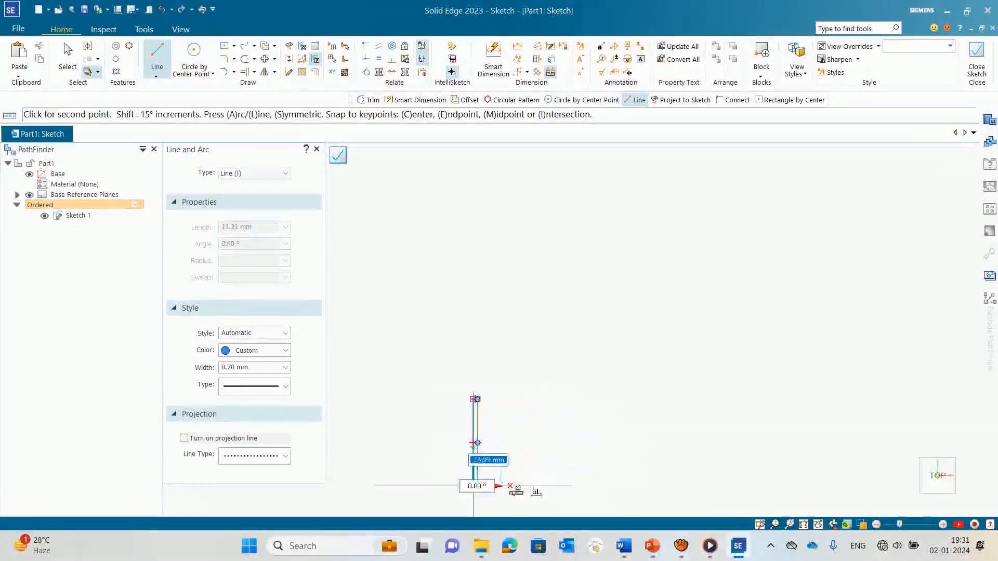
Step: Continue the profile with a 7.5 mm line at 45° from the lower end of the second vertical line
scroll(483, 475, up, 5)
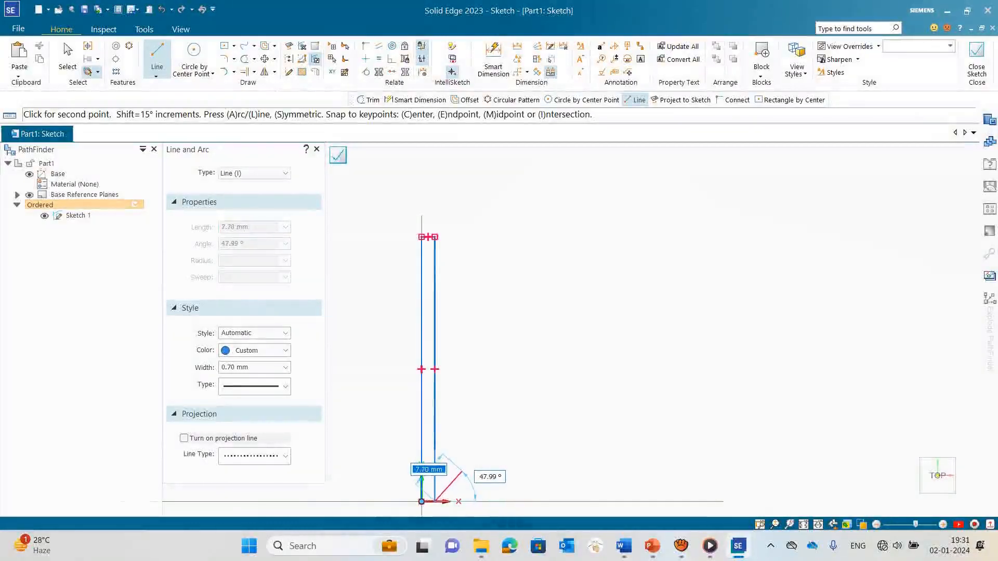
text(7.5)
key(Tab)
text(45)
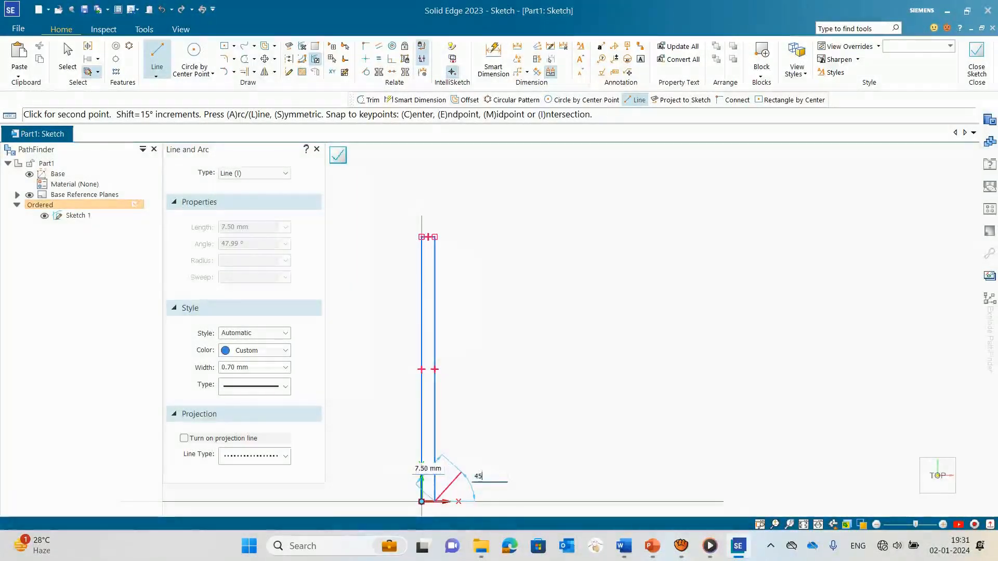
key(Return)
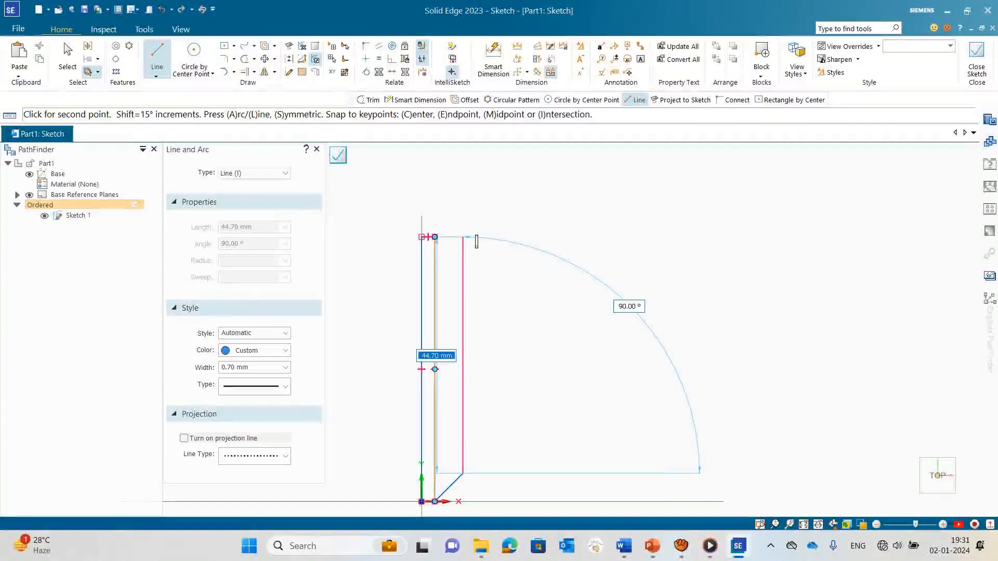
Step: Add a vertical line about 44.7 mm up to the profile's top level and a 2.5 mm horizontal line at 0° from its end
click(476, 241)
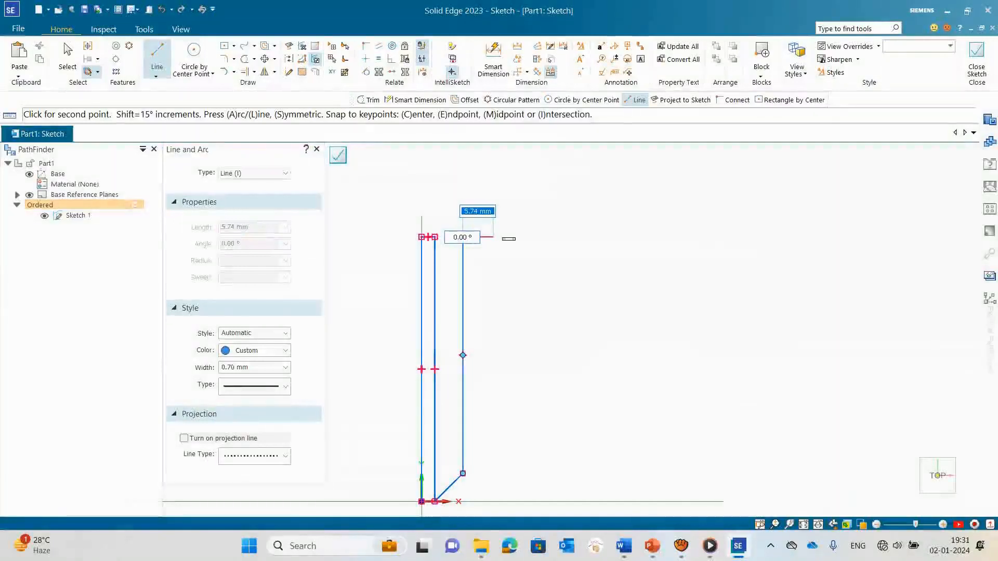
text(2.5)
key(Tab)
text(0)
key(Return)
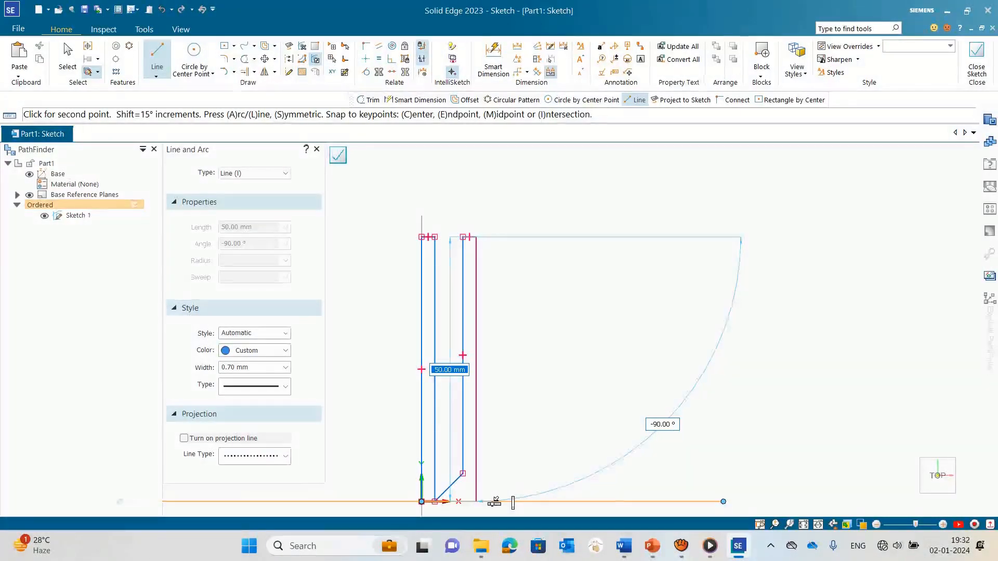
Step: Draw a 51.25 mm line at -90° downward from the end of the second 2.5 mm top line
text(5)
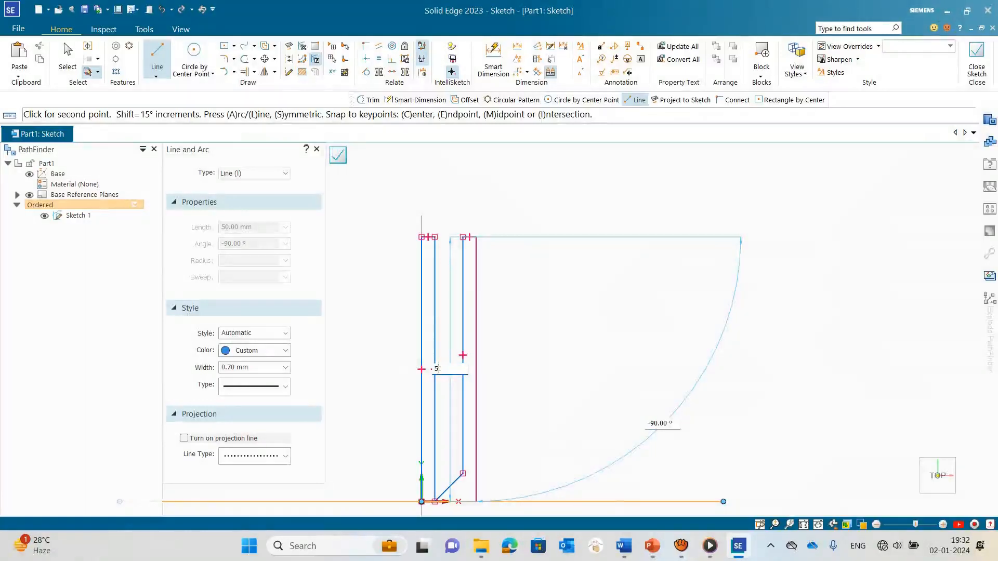
text(01.25)
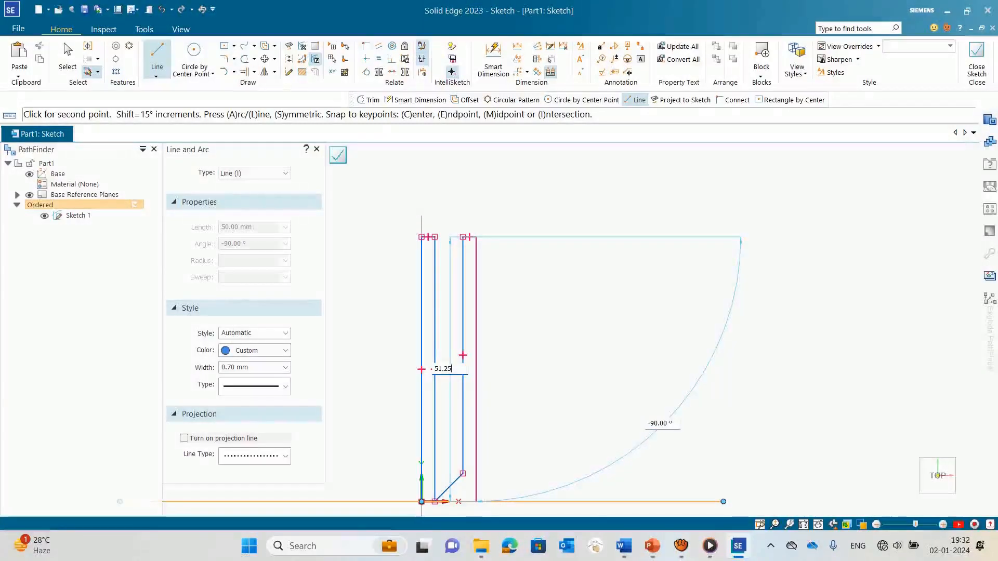
key(Tab)
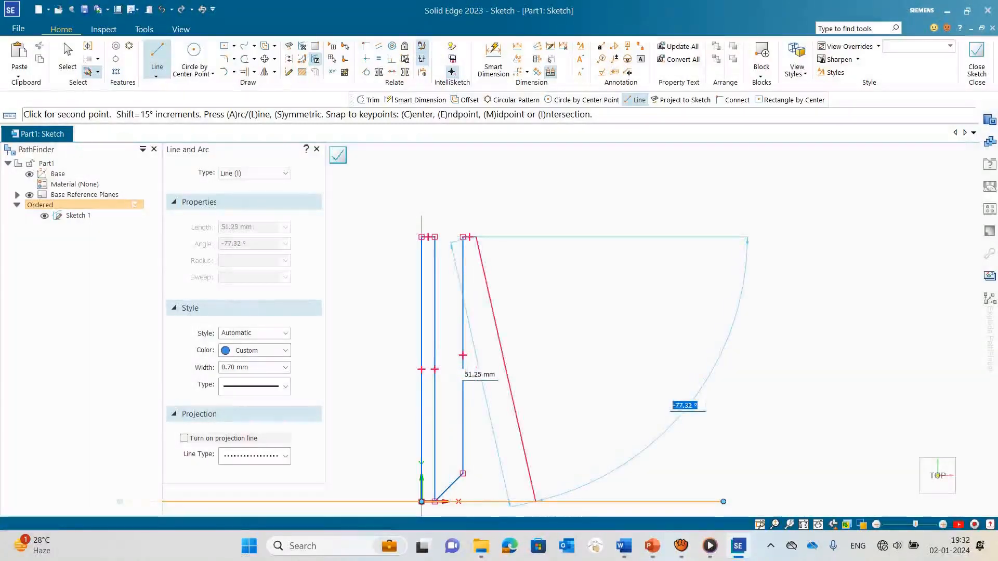
text(-90)
key(Return)
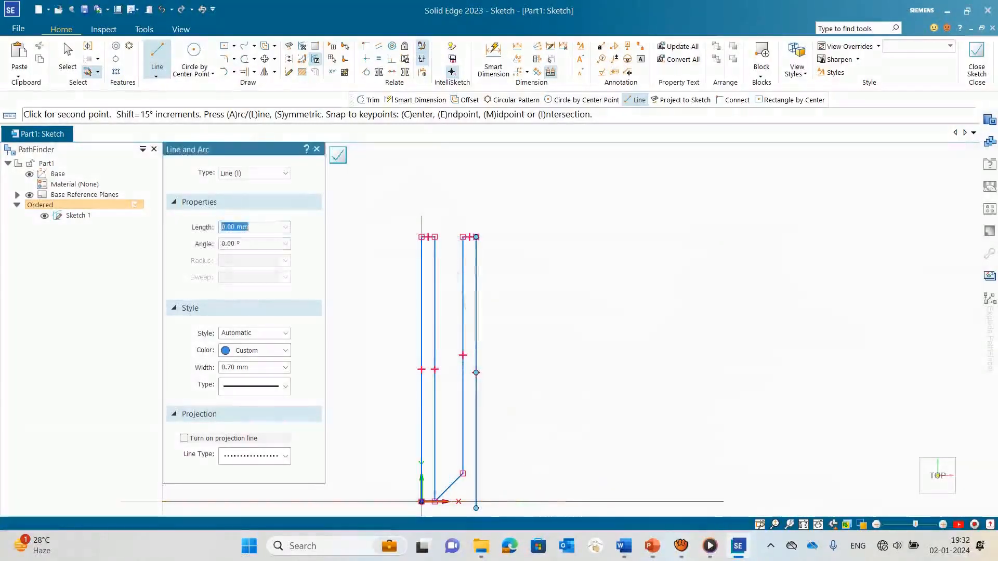
Step: Draw a horizontal line about 7.8 mm long at -180° from the 51.25 mm line's lower end, ending directly below the second vertical line
scroll(441, 502, up, 4)
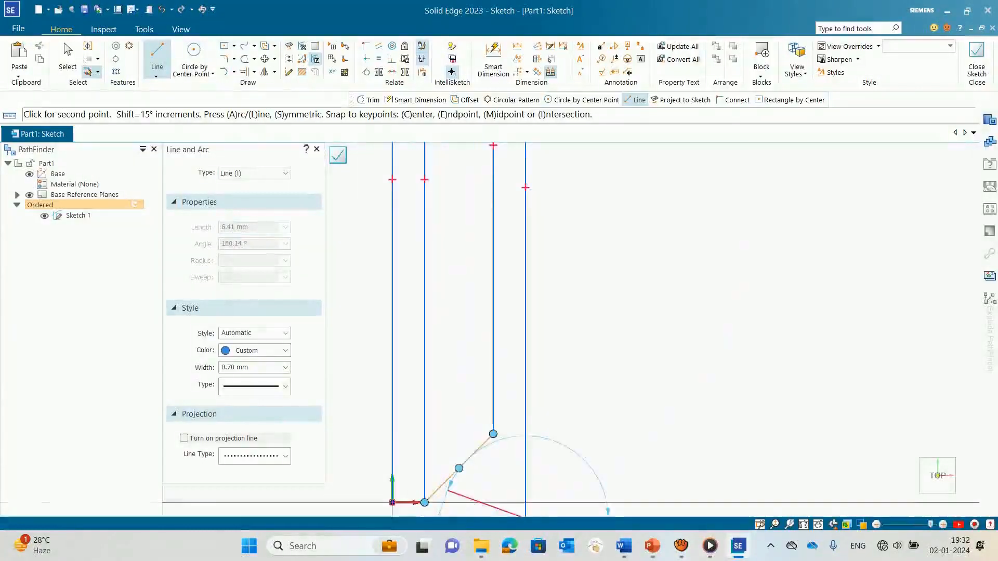
scroll(493, 433, down, 3)
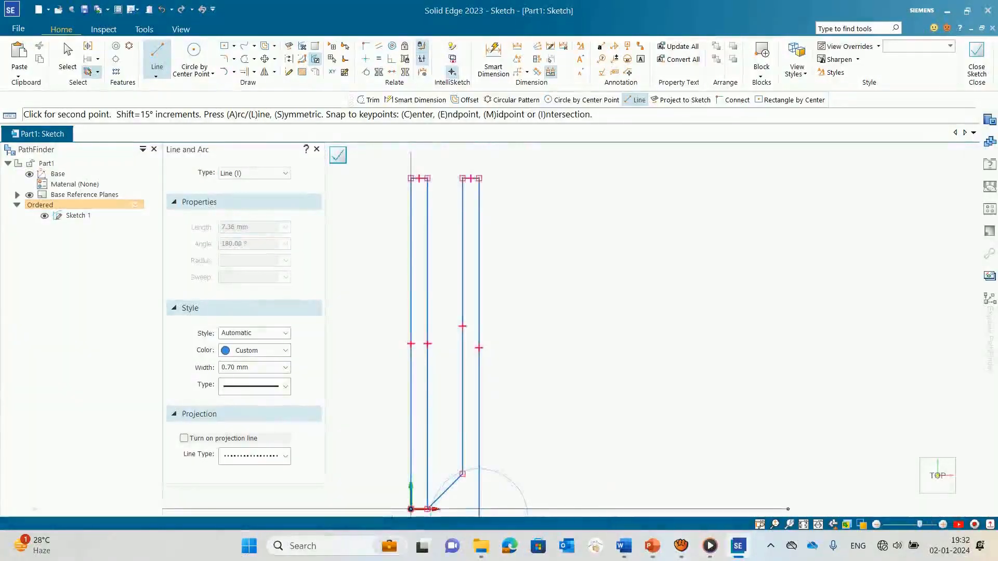
scroll(448, 509, down, 1)
scroll(439, 504, up, 5)
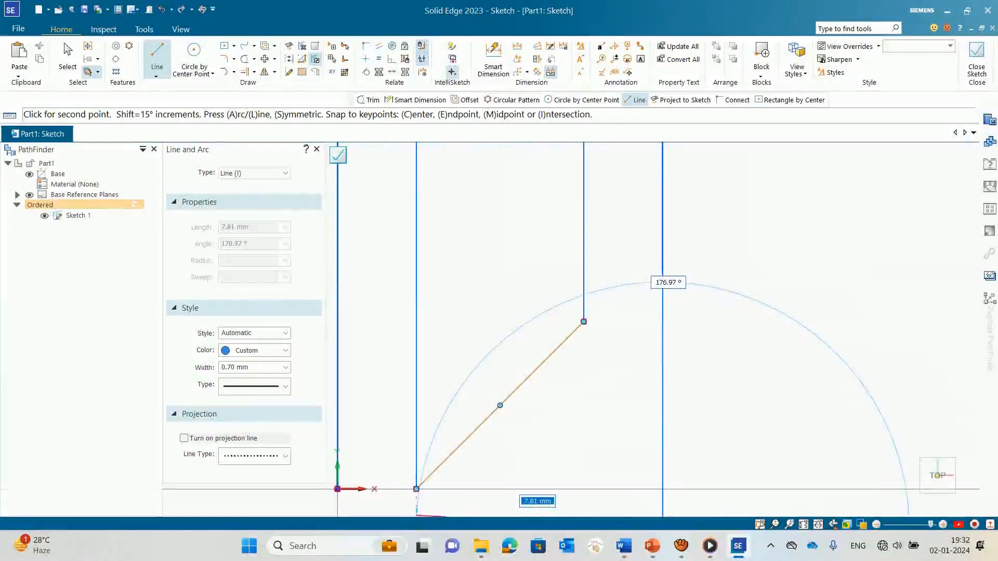
scroll(426, 500, down, 2)
scroll(419, 516, down, 1)
scroll(419, 515, down, 2)
scroll(419, 516, up, 2)
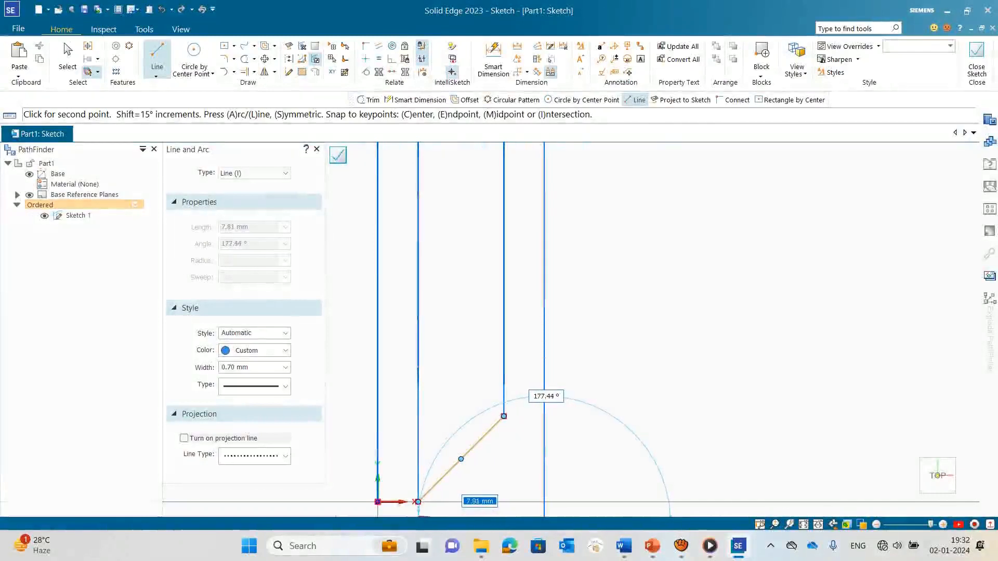
scroll(420, 501, down, 2)
scroll(421, 501, down, 1)
scroll(423, 498, up, 5)
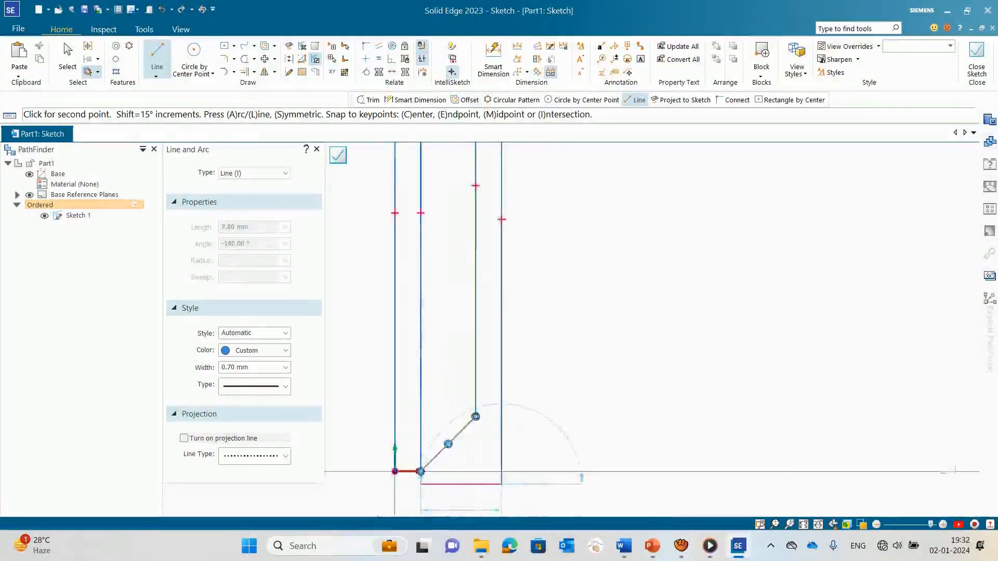
scroll(429, 484, up, 3)
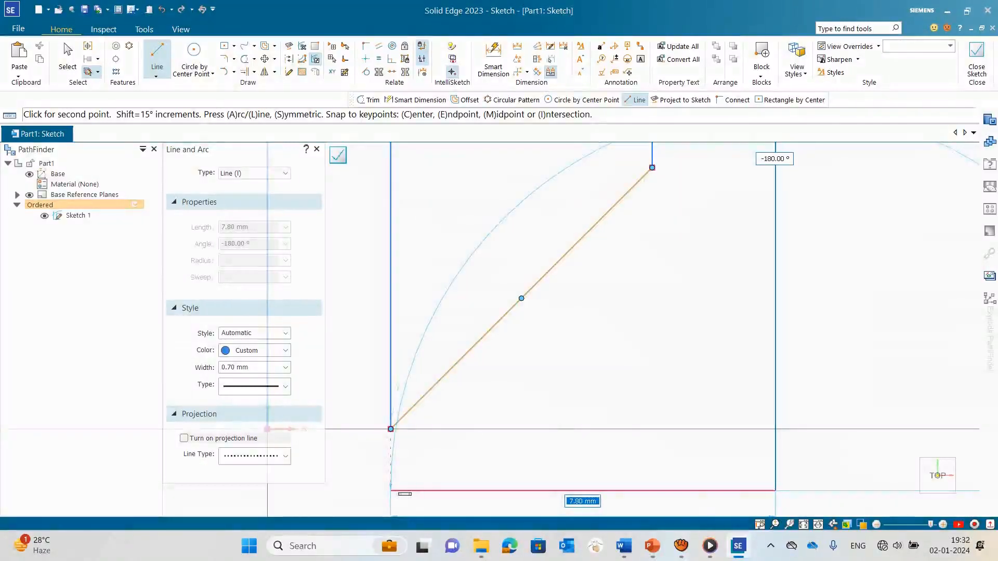
click(390, 491)
Step: Continue the profile with a 15 mm line at -45° from the free end of the short horizontal line
scroll(390, 490, down, 6)
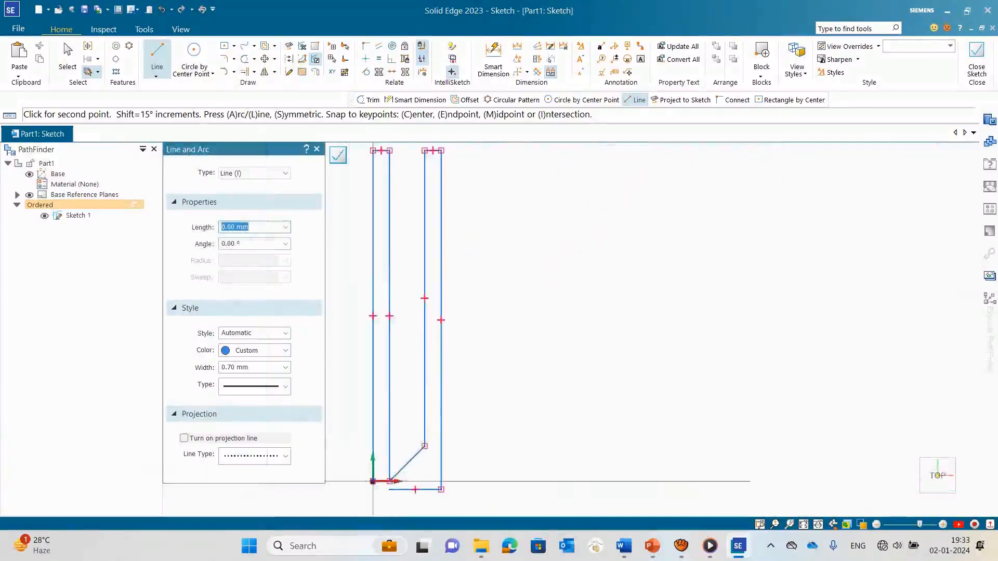
scroll(425, 447, down, 4)
scroll(437, 499, up, 2)
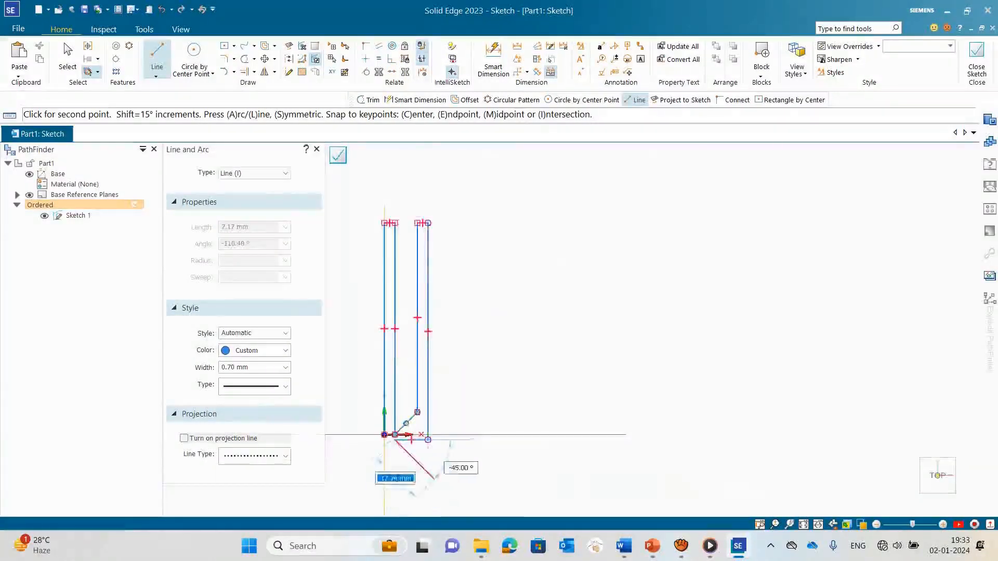
scroll(426, 464, up, 3)
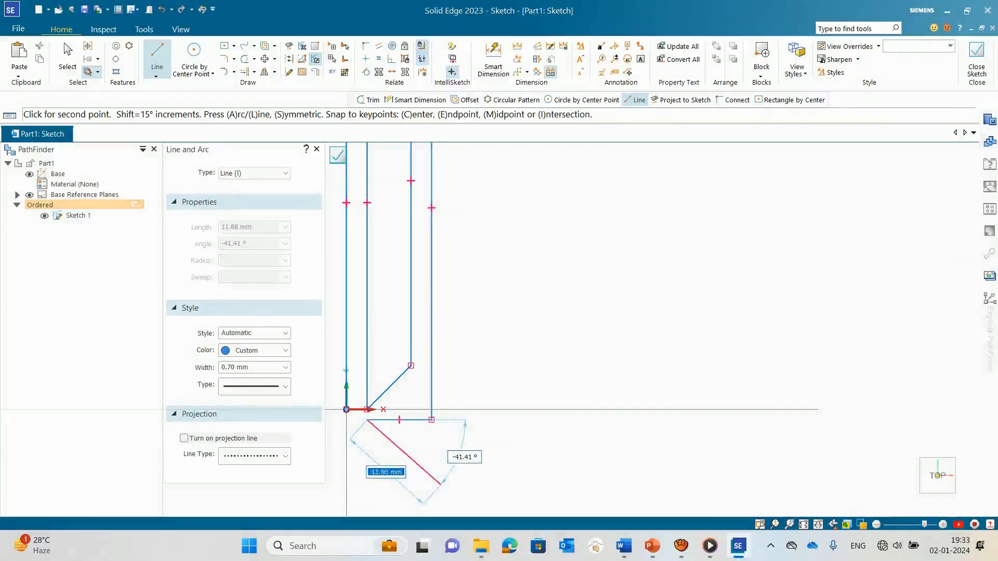
text(15)
key(Tab)
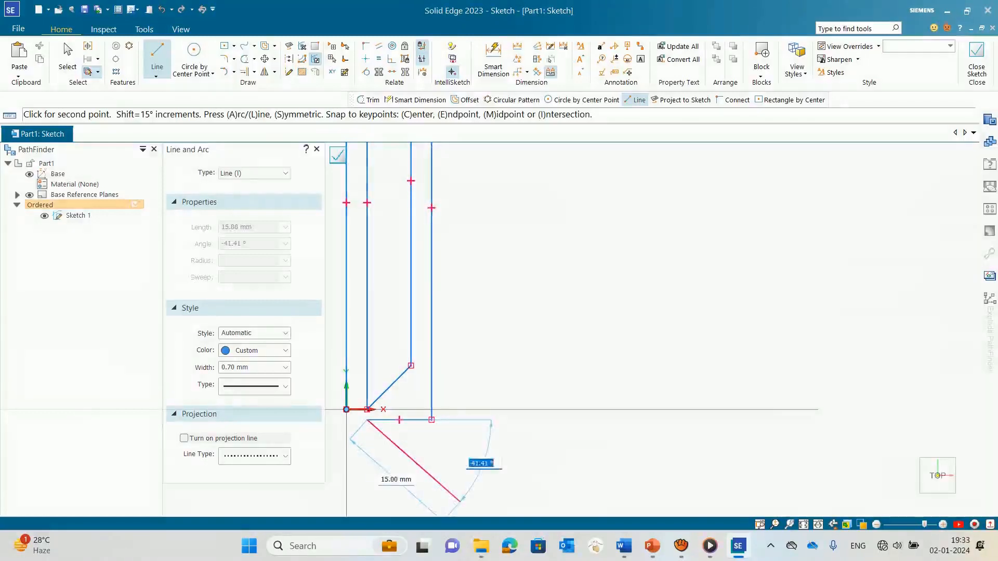
key(BackSpace)
key(BackSpace)
key(BackSpace)
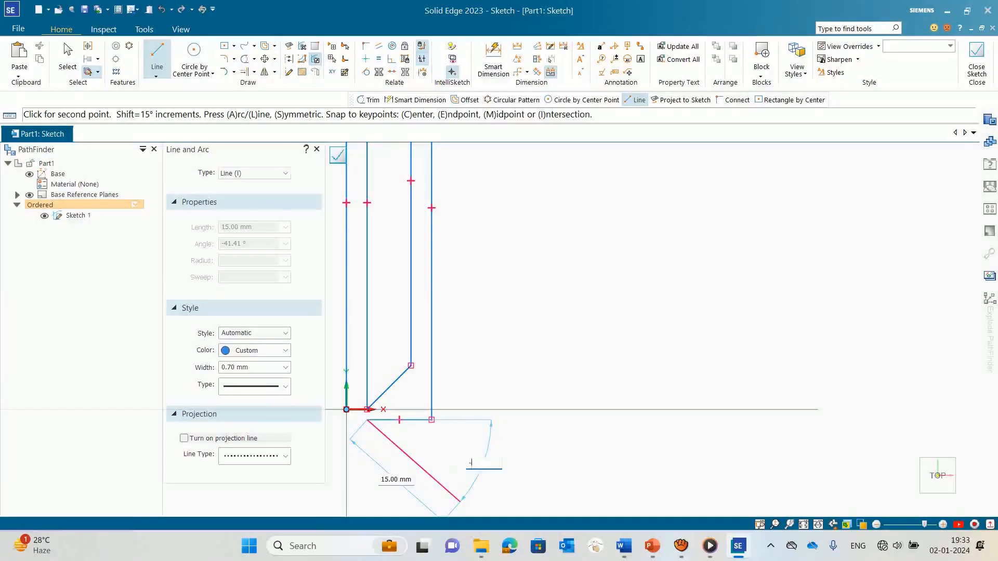
key(Return)
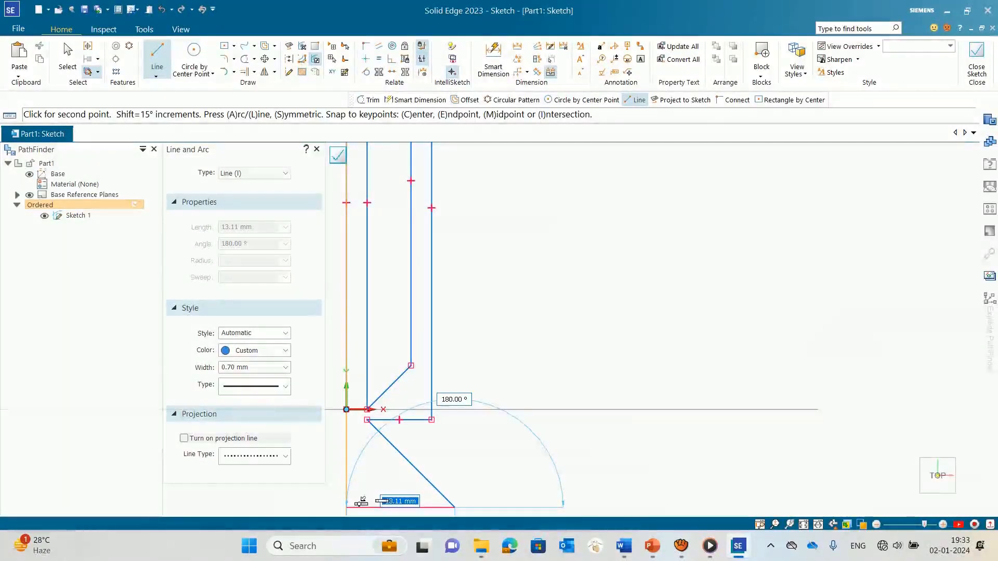
Step: Close the profile with a horizontal line about 13.1 mm long back to the Y axis and a vertical line up to the origin
click(346, 507)
click(346, 410)
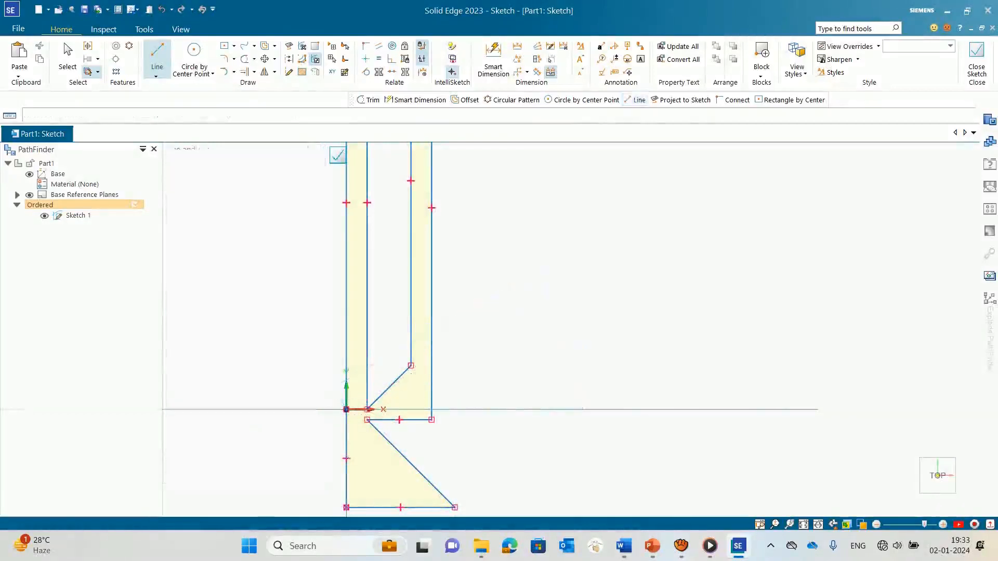
key(Escape)
Step: Finish the profile sketch, name it Atomizer_Sketch and leave the Sketch command
scroll(555, 294, down, 4)
scroll(476, 165, up, 5)
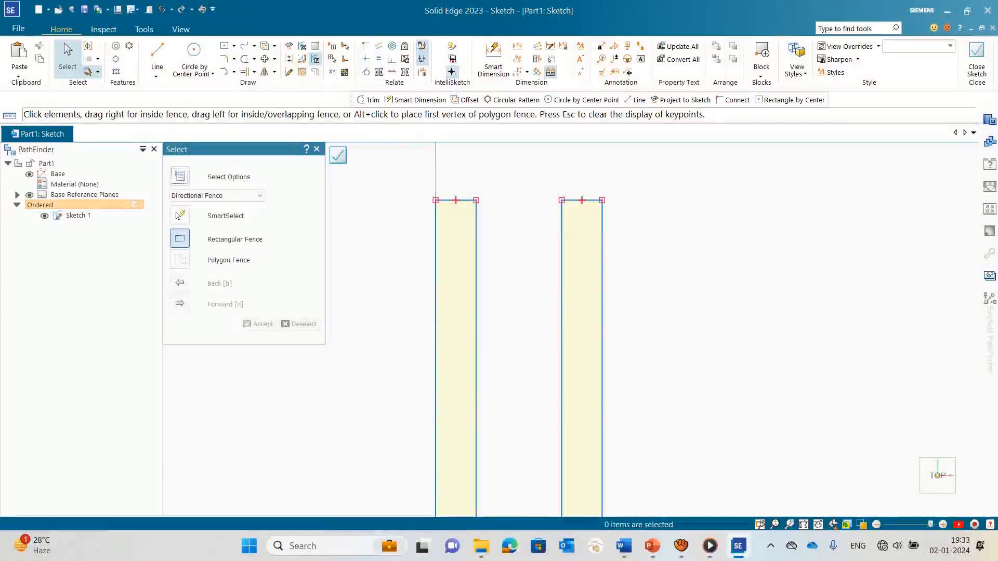
scroll(588, 317, down, 7)
scroll(567, 485, up, 6)
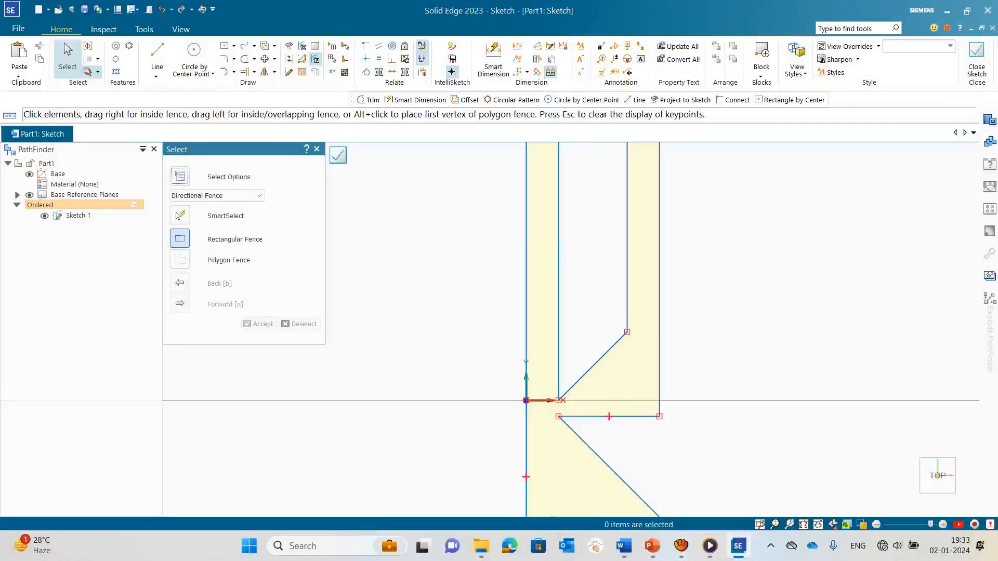
scroll(541, 381, down, 6)
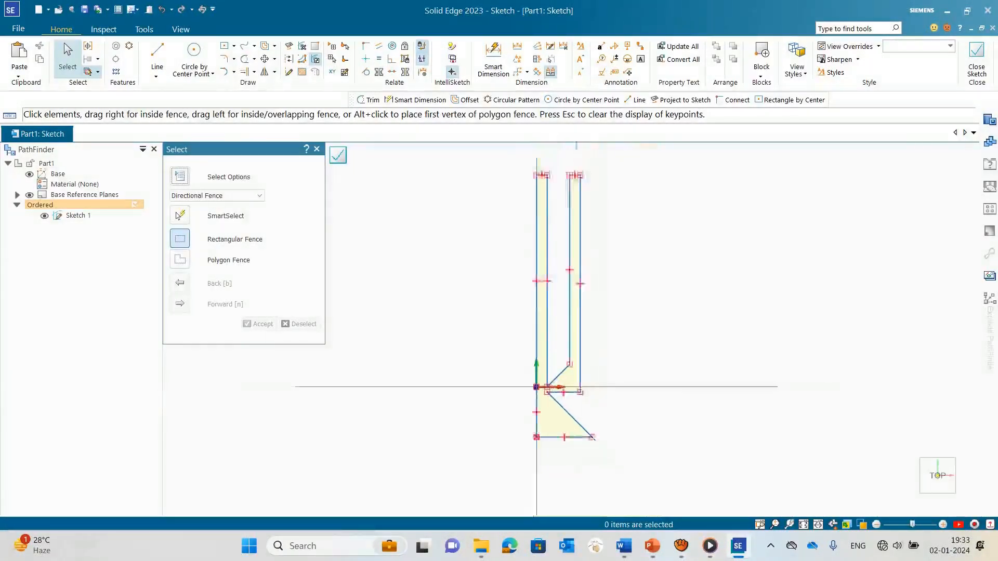
click(338, 155)
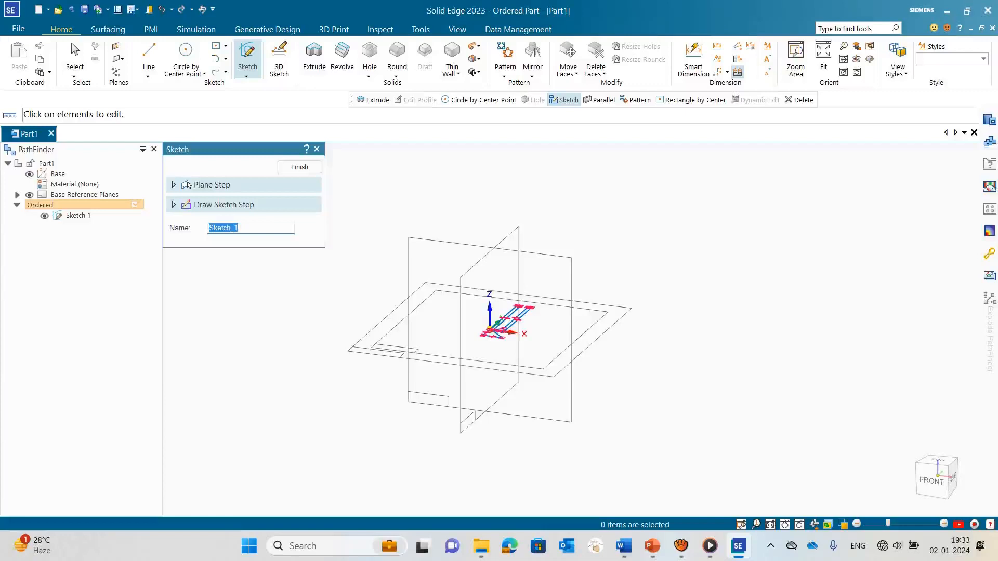
text(Atomizer_Sketch)
key(Return)
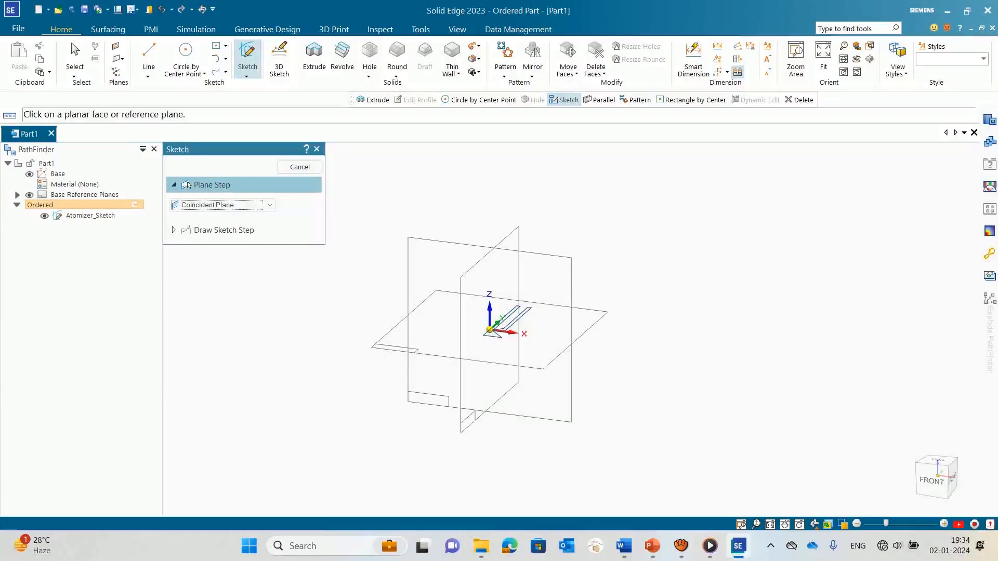
click(316, 149)
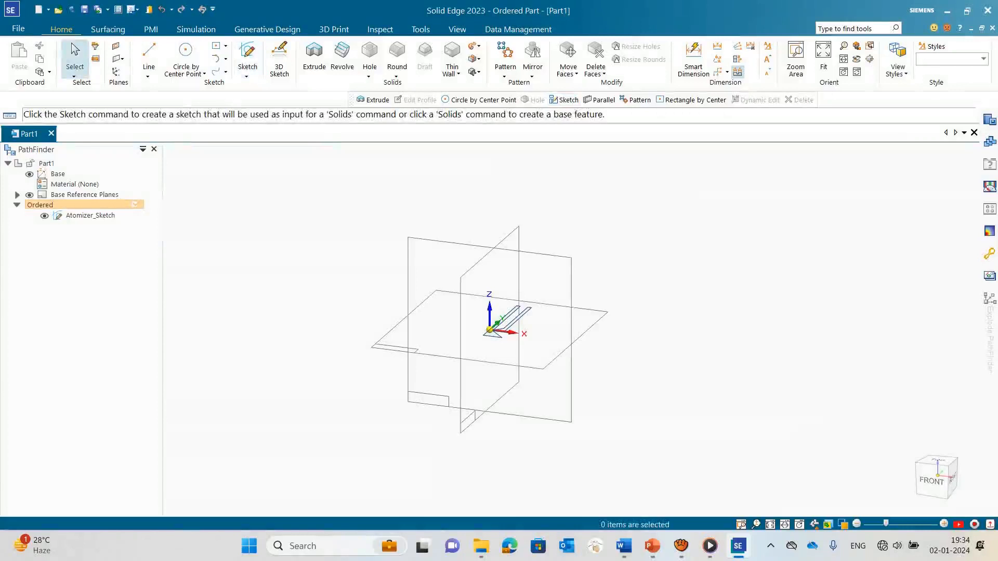
Step: Revolve the Atomizer_Sketch profile a full turn about its long line on the Y axis, using the existing sketch
click(342, 57)
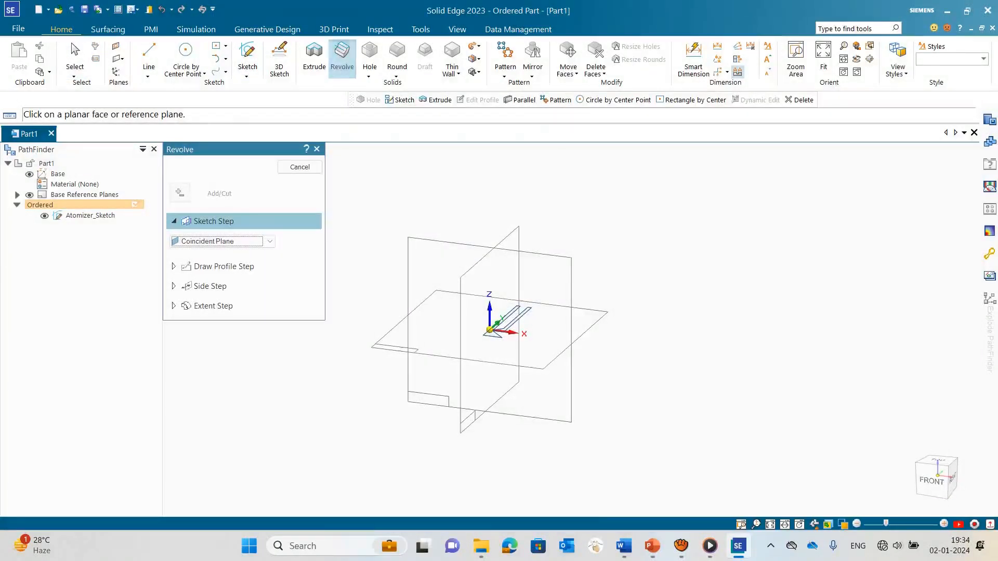
click(219, 241)
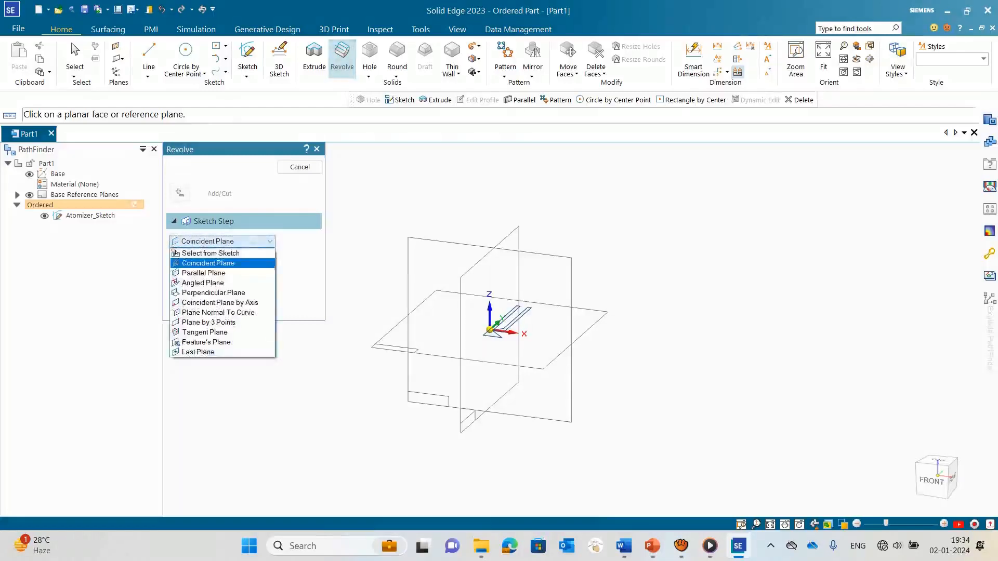
click(211, 251)
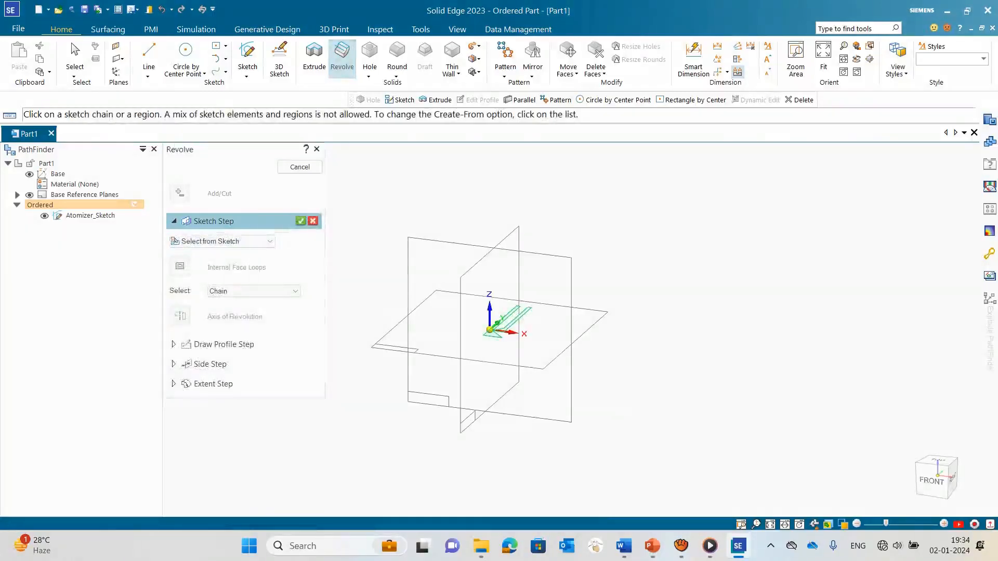
click(300, 221)
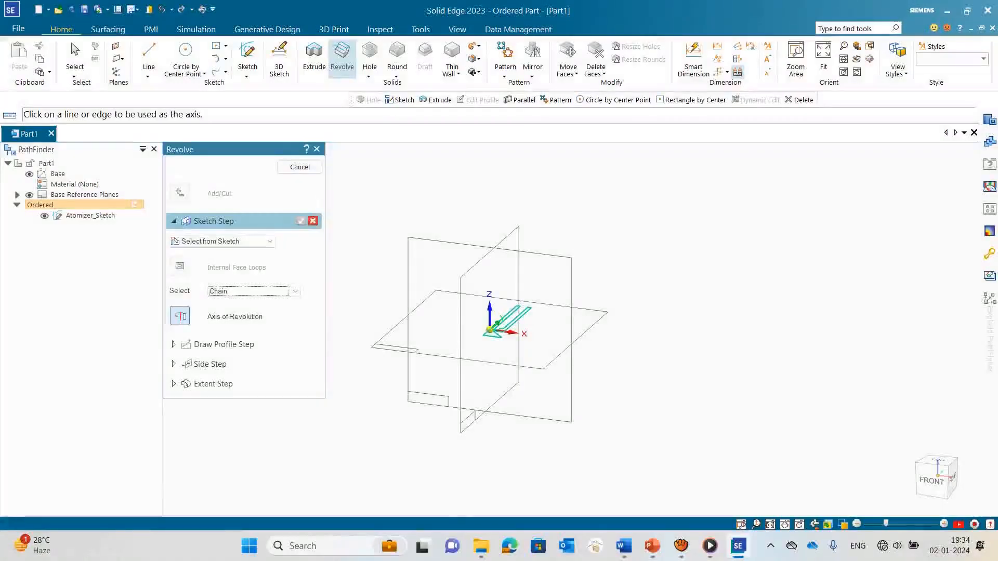
scroll(459, 303, up, 6)
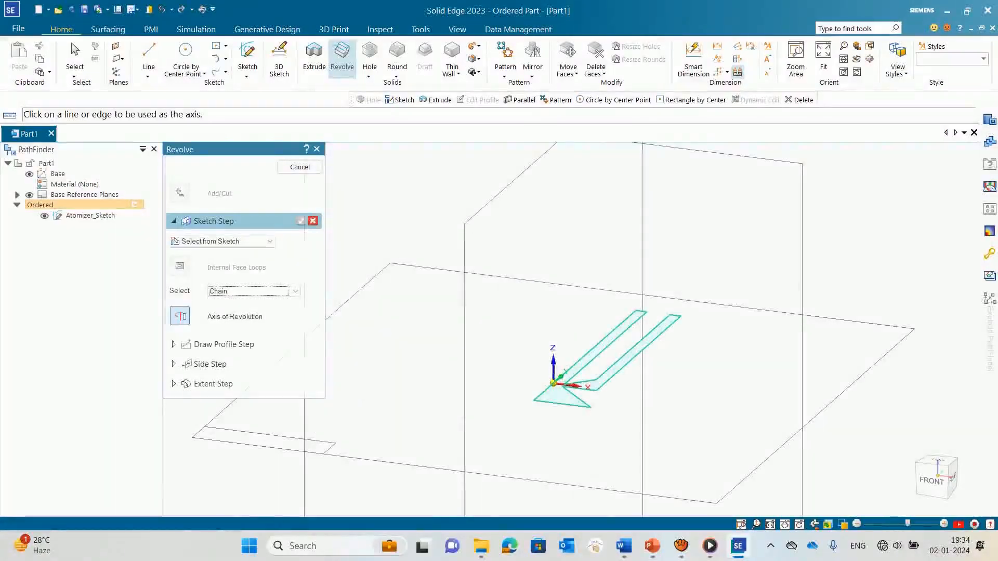
click(599, 347)
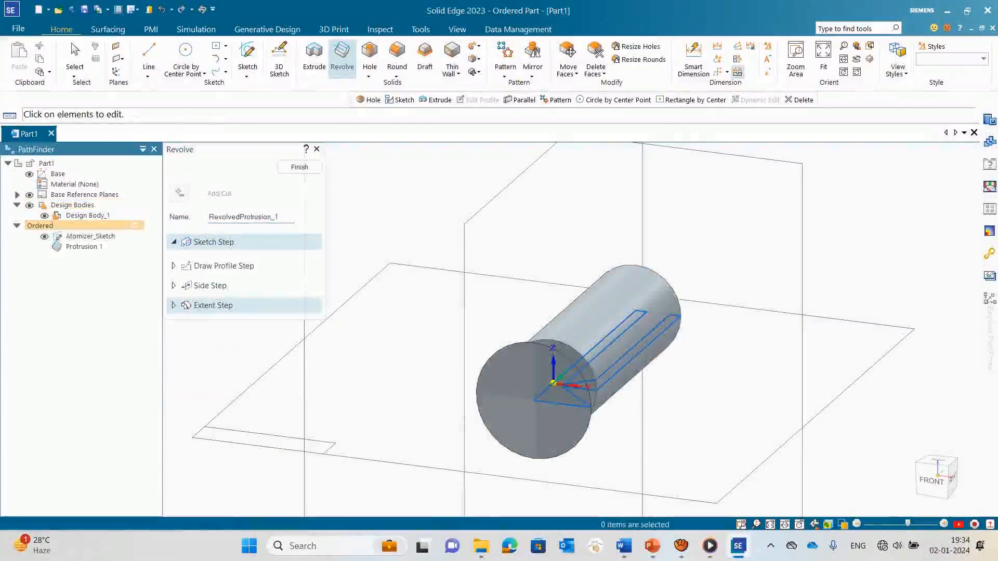
mouse_move(644, 333)
middle_down()
mouse_move(567, 340)
mouse_move(556, 364)
mouse_move(670, 343)
mouse_move(644, 457)
mouse_move(499, 406)
mouse_move(562, 358)
mouse_move(520, 385)
mouse_move(540, 364)
mouse_move(561, 364)
mouse_move(556, 343)
mouse_move(553, 363)
middle_up()
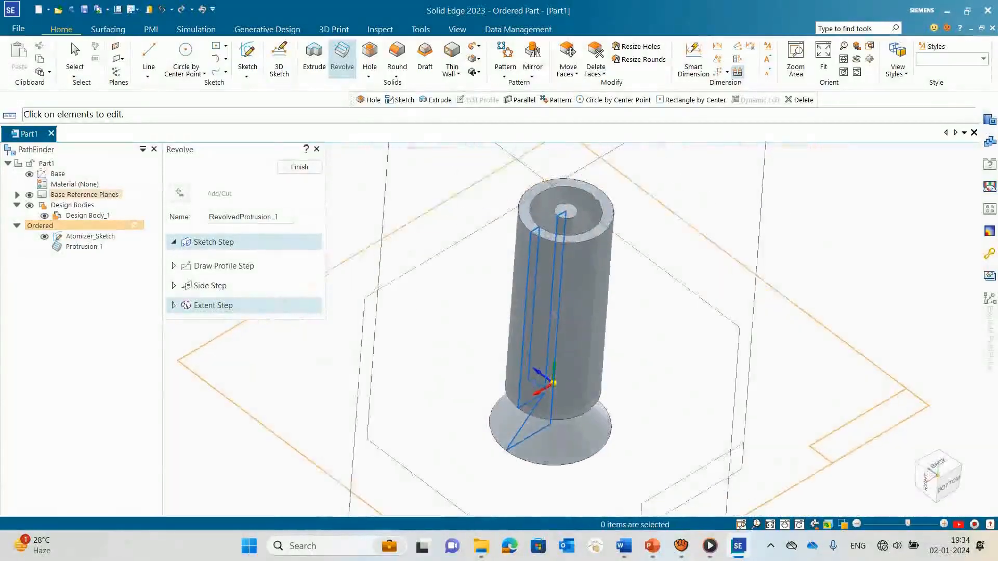
scroll(478, 228, up, 2)
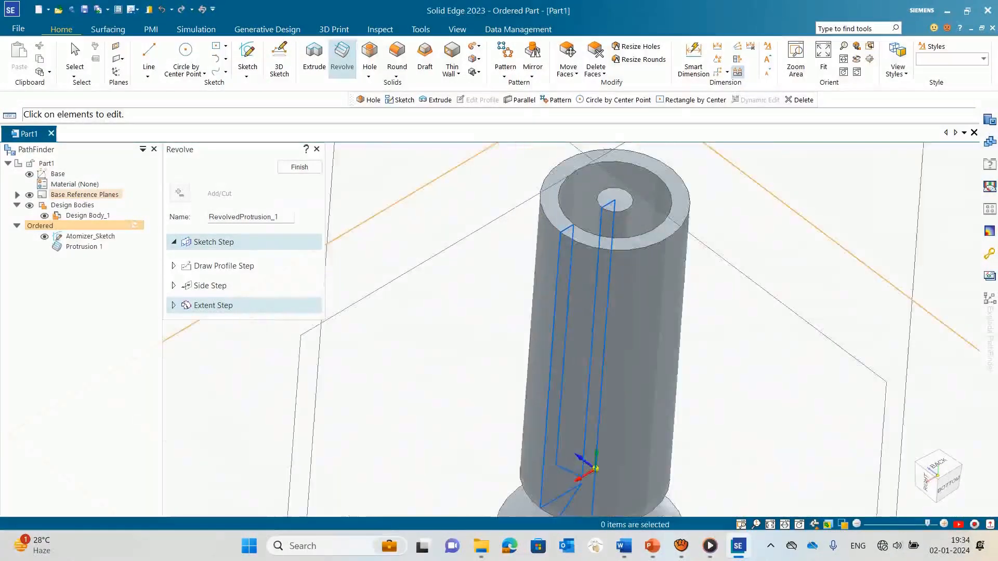
click(299, 167)
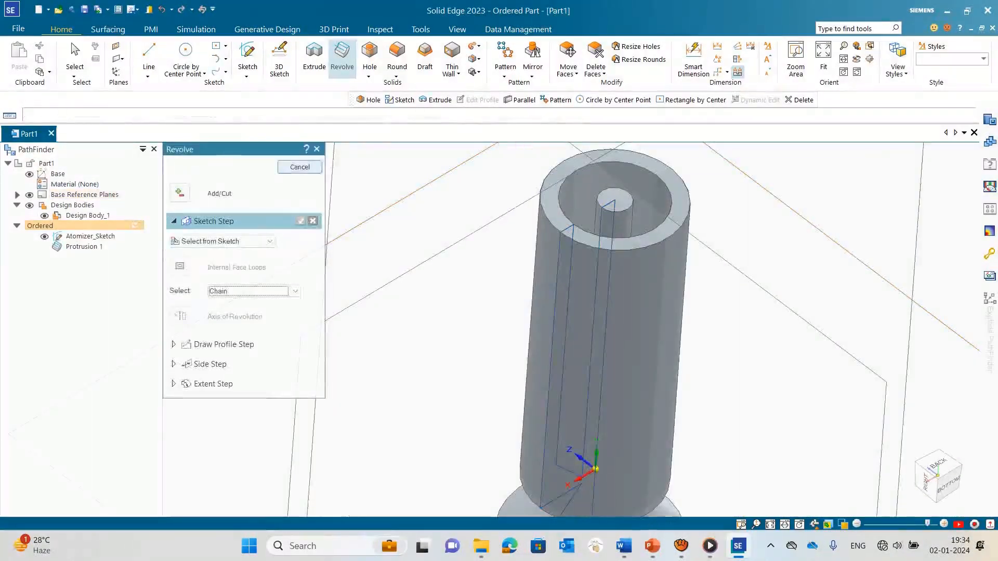
click(316, 149)
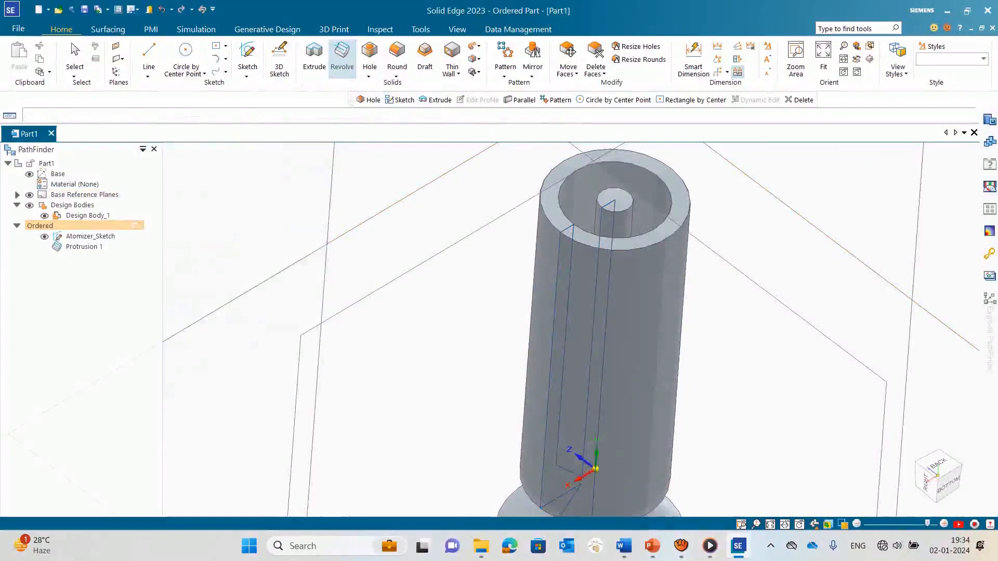
scroll(473, 364, down, 5)
middle_drag(474, 363, 447, 333)
scroll(476, 373, up, 7)
scroll(446, 330, down, 7)
scroll(471, 305, up, 3)
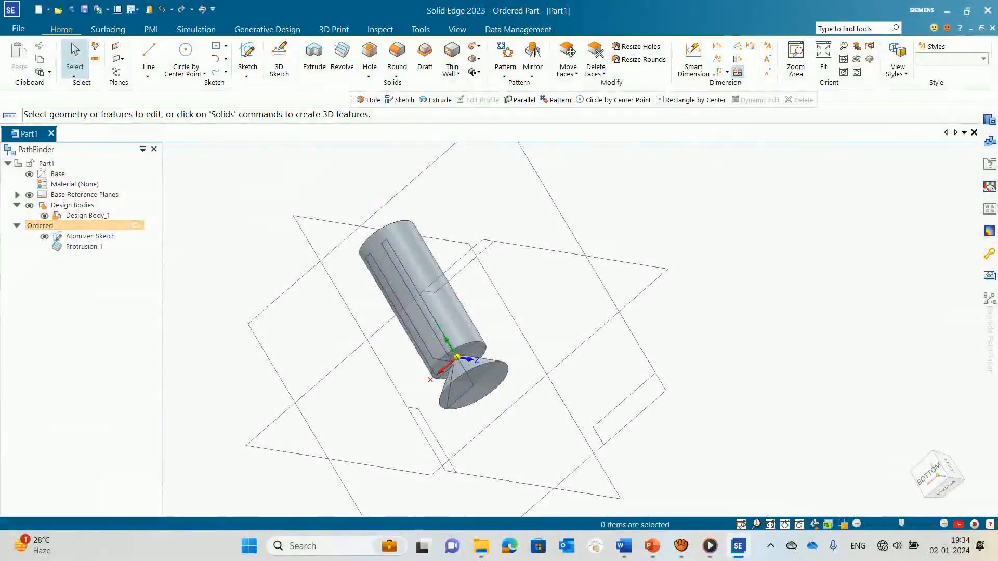
Step: Start saving the part and create and open a folder named Combustion_Chamber on New Volume (E:)
key(ctrl+s)
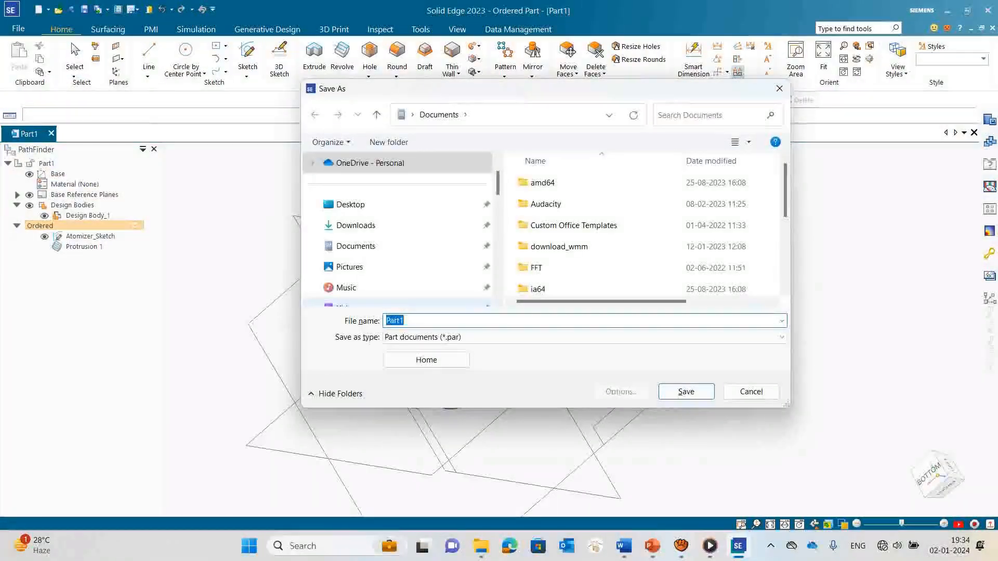
scroll(370, 267, down, 5)
click(370, 267)
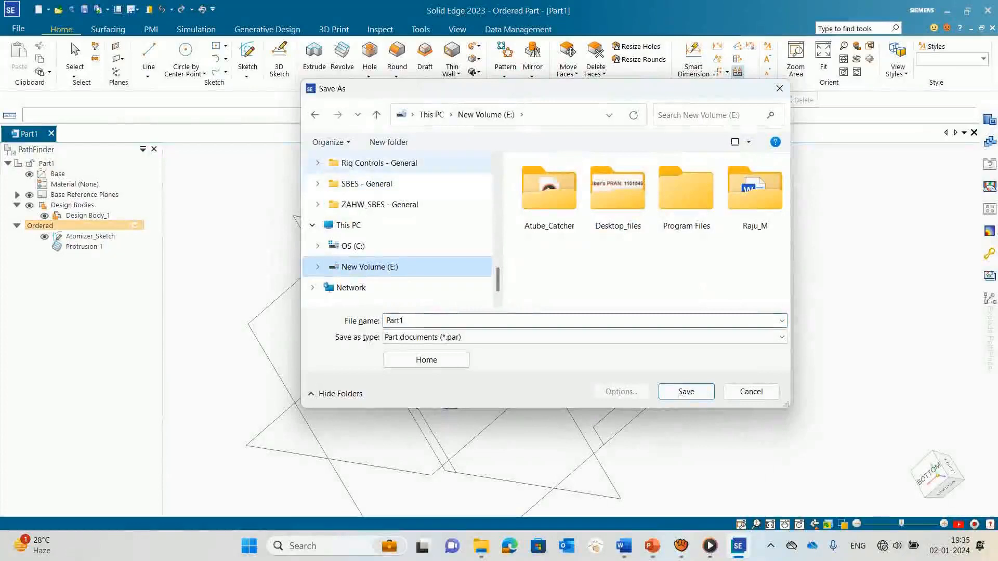
click(389, 142)
text(Combustion)
key(Return)
text(_Chamber)
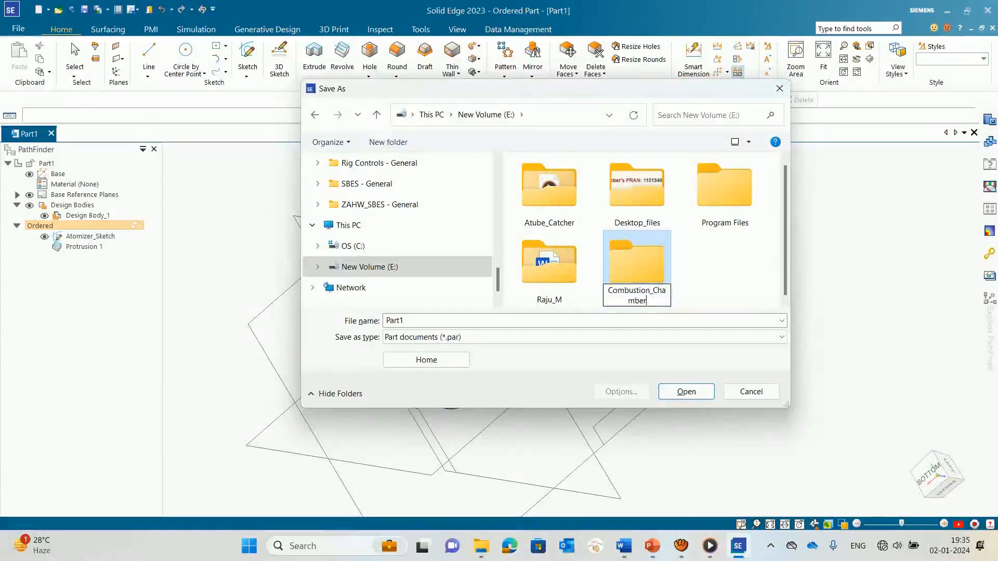
key(Return)
key(Return)
Step: Save the part in the Combustion_Chamber folder under the file name Atomizer
click(612, 321)
key(BackSpace)
text(Injec)
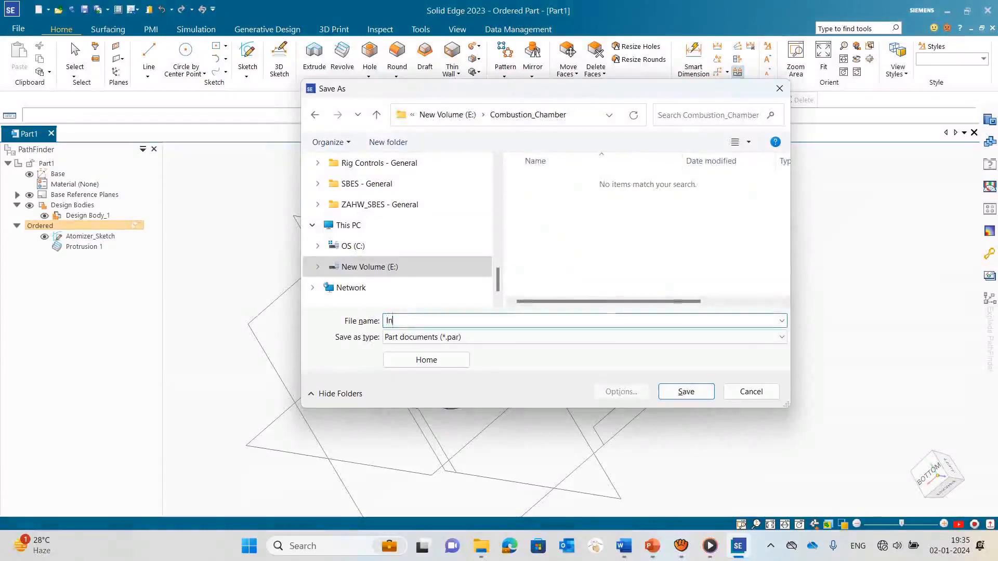
key(BackSpace)
key(BackSpace)
key(BackSpace)
key(BackSpace)
key(BackSpace)
text(A)
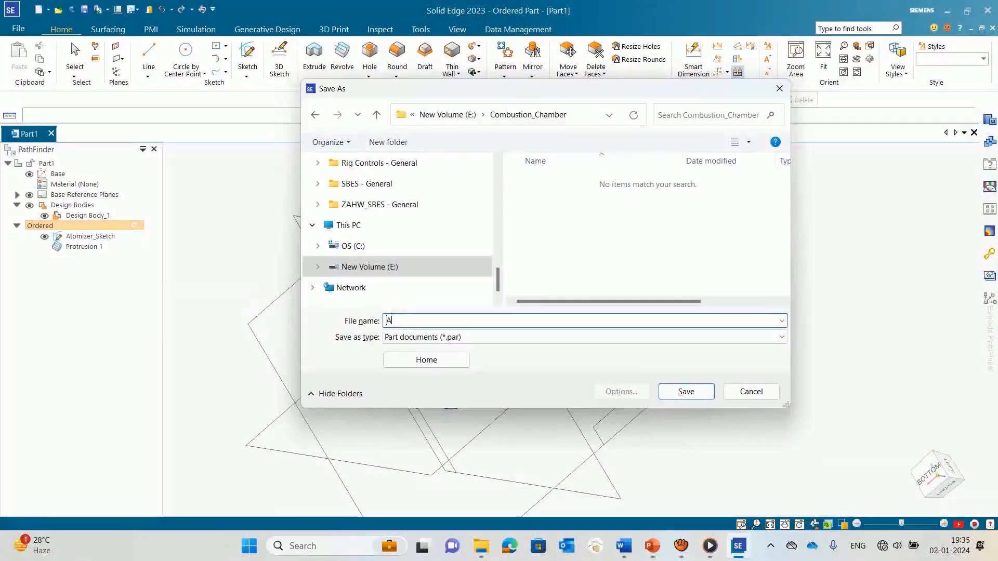
text(tomizer)
key(Return)
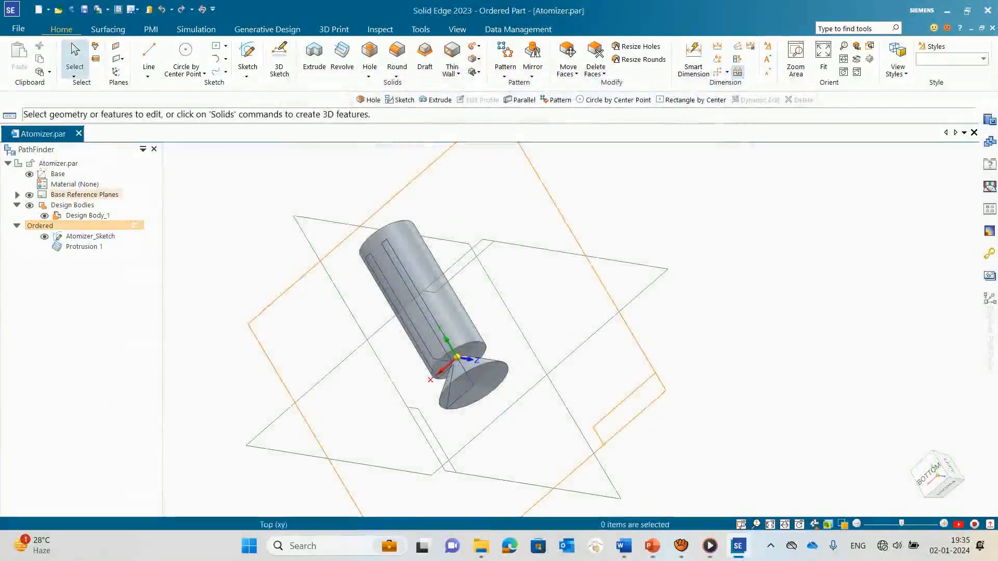
Step: Examine the revolved atomizer body from several sides, including the cone end and the hollow end
scroll(501, 359, down, 1)
middle_drag(489, 338, 450, 311)
scroll(447, 258, up, 2)
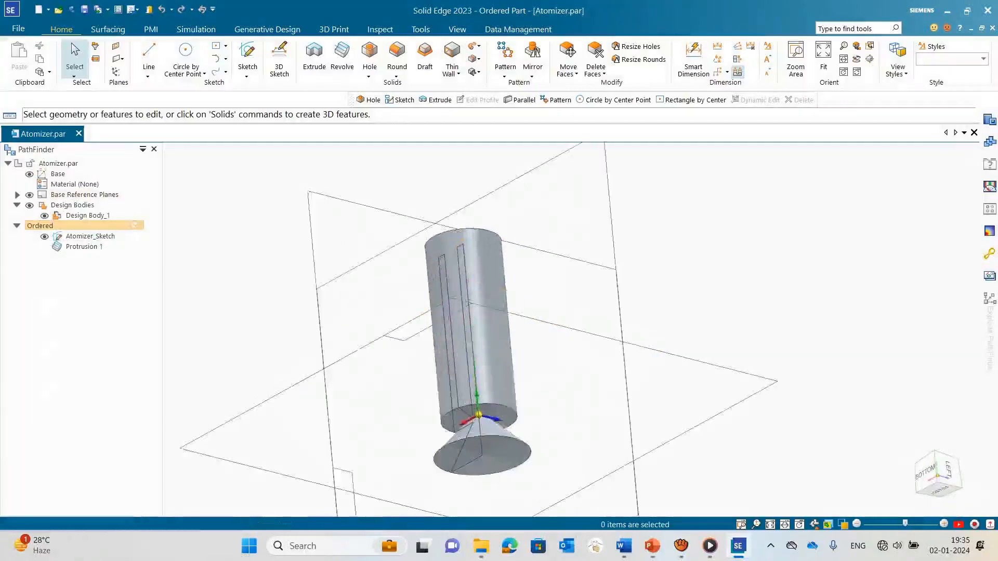
mouse_move(447, 260)
middle_down()
mouse_move(442, 312)
mouse_move(434, 296)
mouse_move(395, 317)
mouse_move(416, 301)
mouse_move(426, 328)
mouse_move(411, 390)
mouse_move(478, 385)
mouse_move(420, 306)
middle_up()
scroll(470, 431, up, 5)
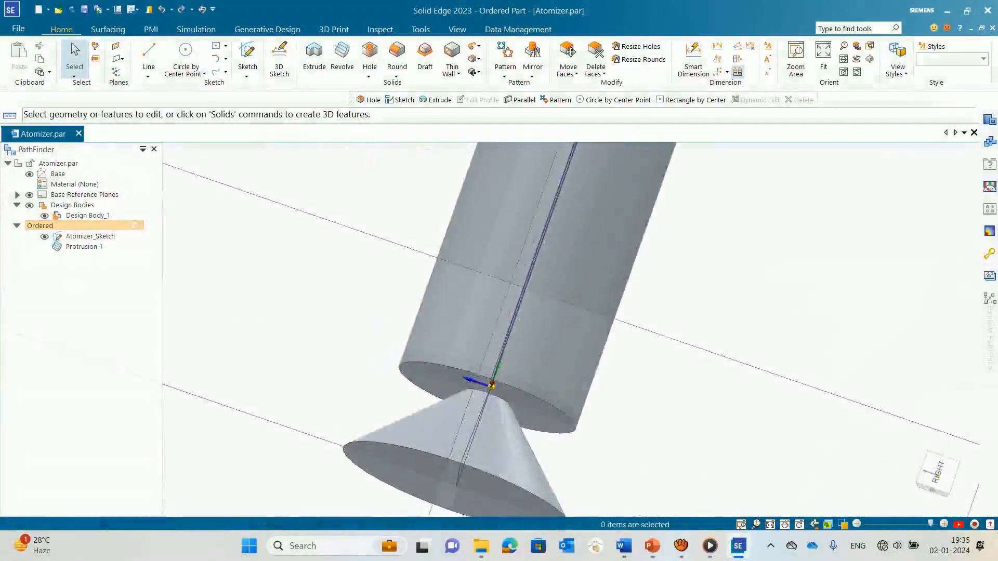
scroll(419, 416, down, 5)
middle_drag(421, 374, 430, 428)
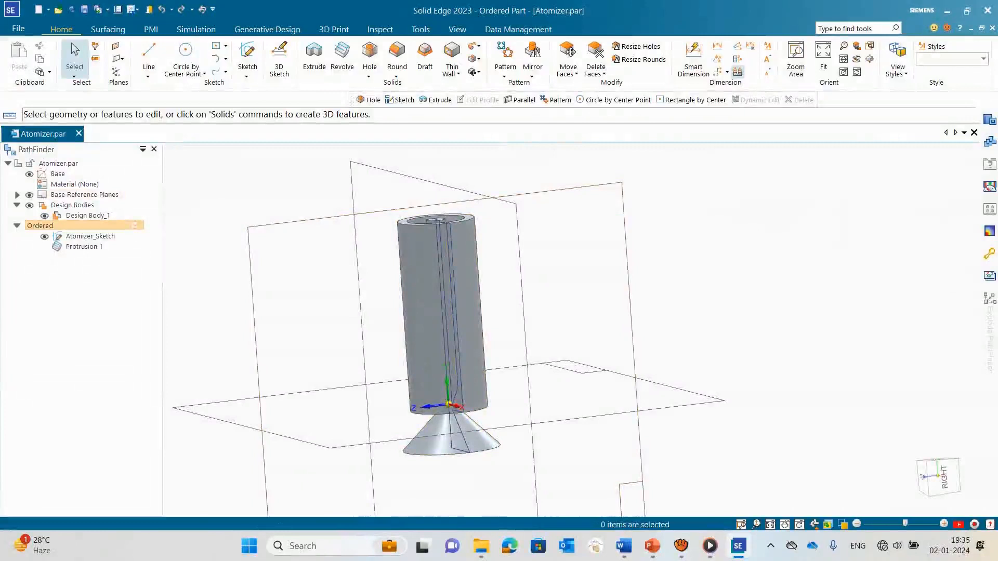
Step: Add a diameter dimension to the outer circular edge at the hollow end of the cylinder with Smart Dimension
click(693, 57)
scroll(518, 218, up, 3)
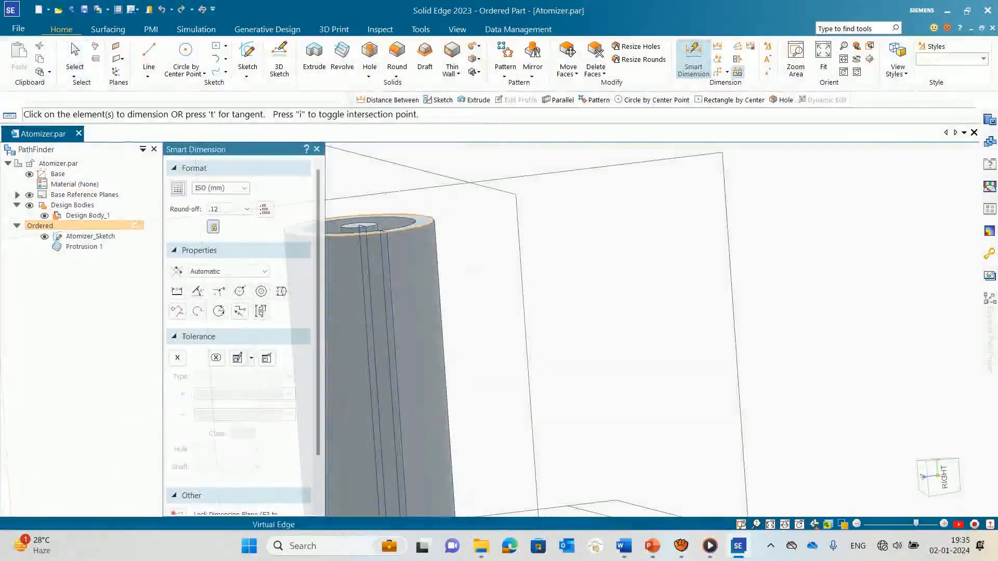
click(431, 227)
middle_drag(458, 223, 457, 353)
scroll(446, 311, down, 1)
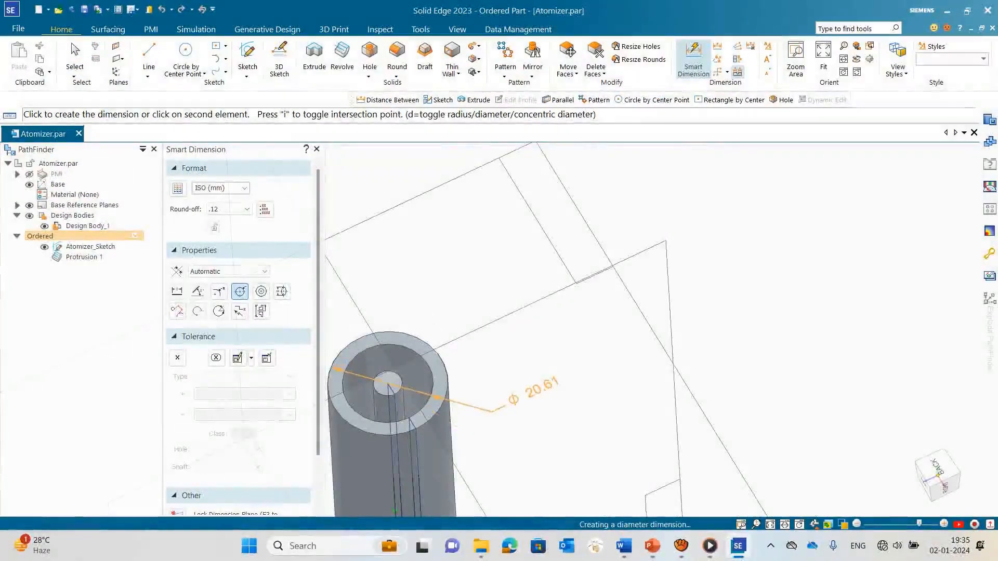
click(494, 411)
key(Escape)
Step: Measure the diameter of the cone's circular base edge with Smart Dimension and leave the command without placing the dimension
scroll(498, 320, down, 2)
scroll(497, 322, down, 5)
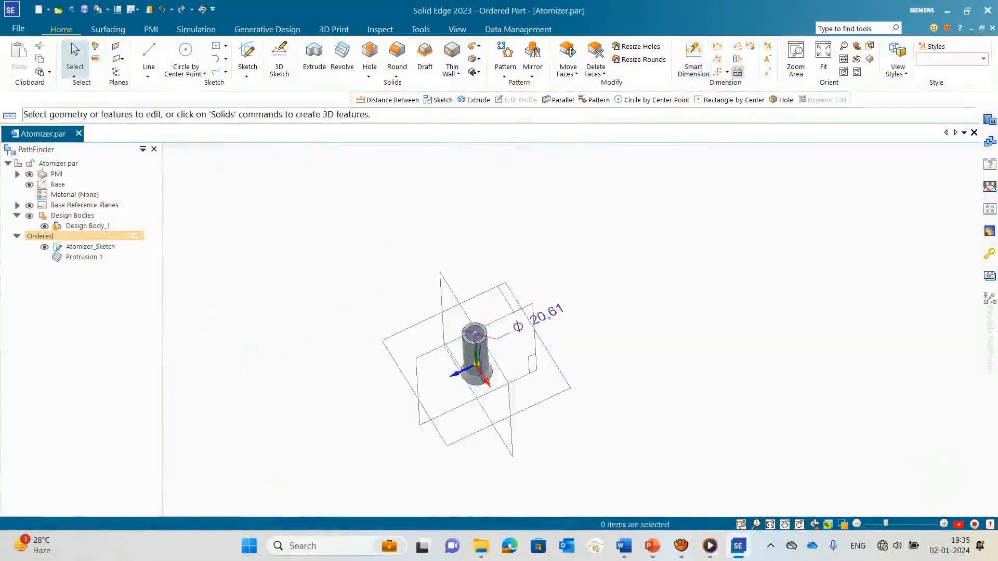
scroll(477, 438, up, 3)
scroll(505, 334, up, 2)
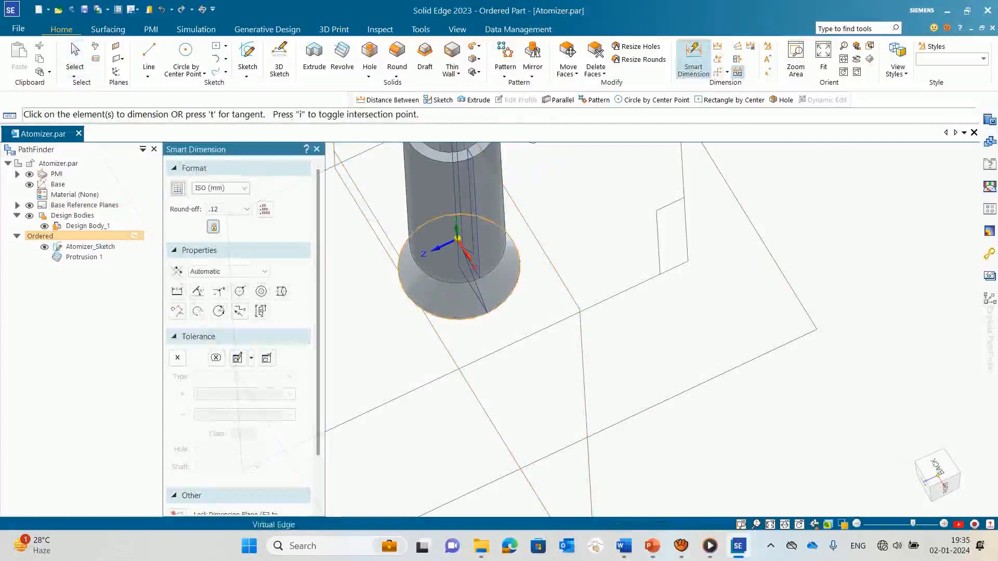
click(507, 295)
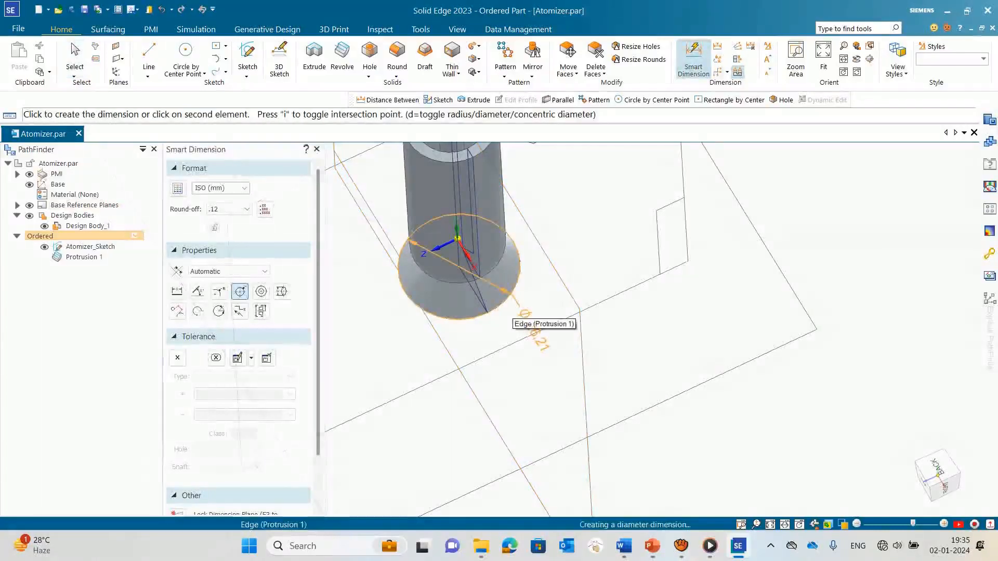
key(Escape)
scroll(558, 335, down, 3)
Step: View the atomizer from the side at the cone end and close the Atomizer part document
middle_drag(559, 335, 538, 228)
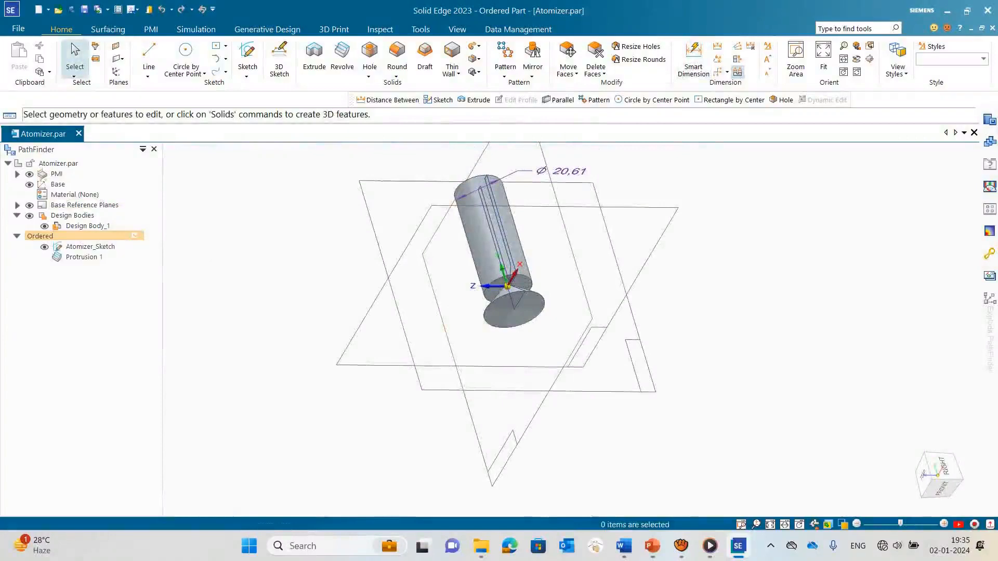
scroll(539, 236, up, 4)
middle_drag(540, 239, 442, 380)
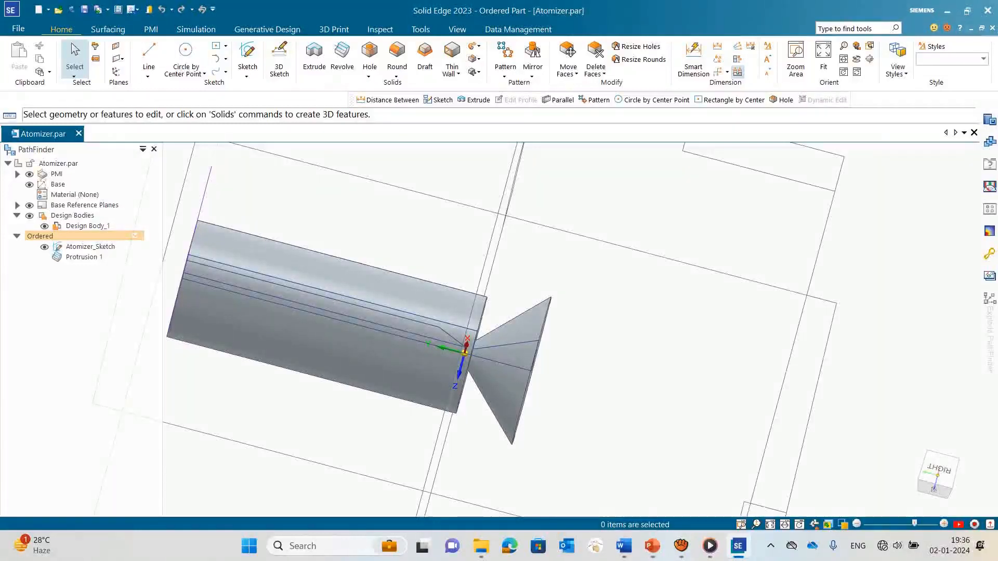
click(974, 132)
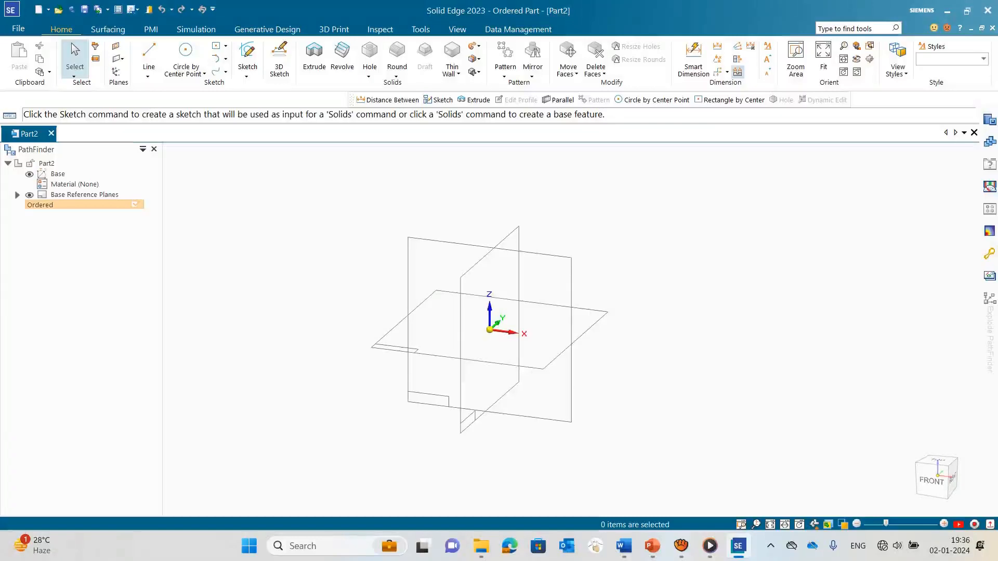
Step: Switch to the Viva_Presentation file in PowerPoint and show slide 39, on the swirl flow velocity field, as a full-screen slide show
click(653, 546)
scroll(74, 312, down, 3)
scroll(74, 387, down, 15)
scroll(74, 393, down, 15)
click(74, 325)
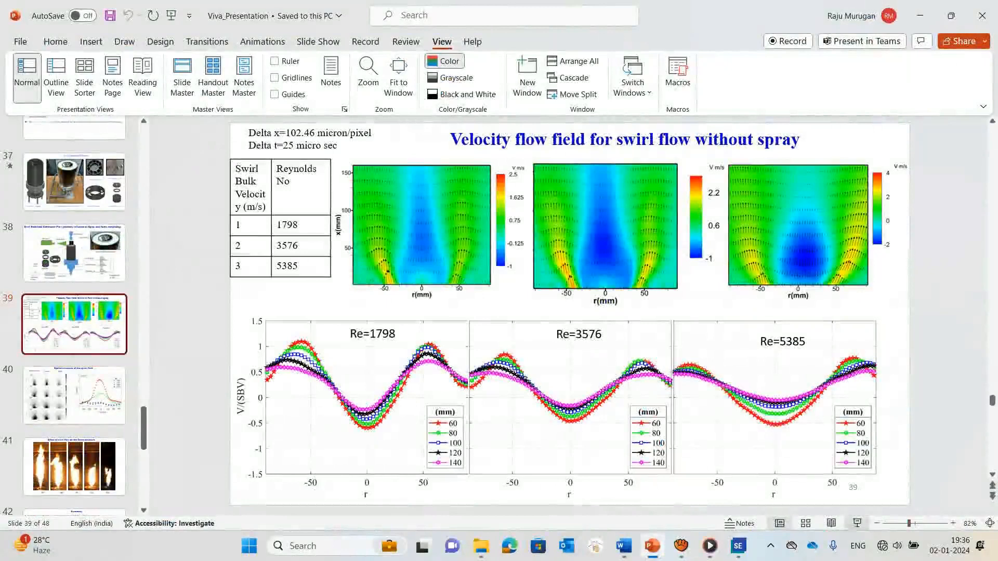
key(shift+F5)
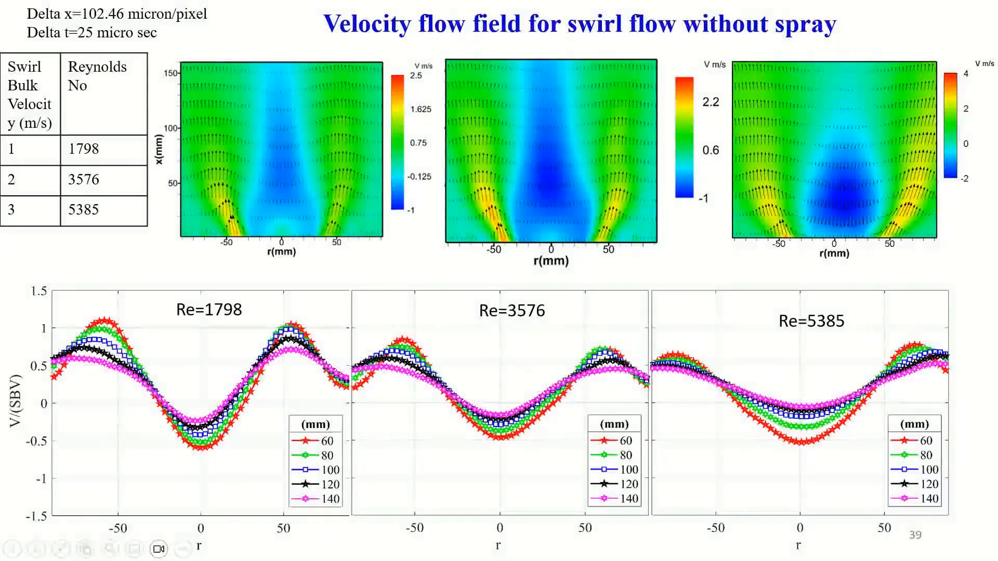
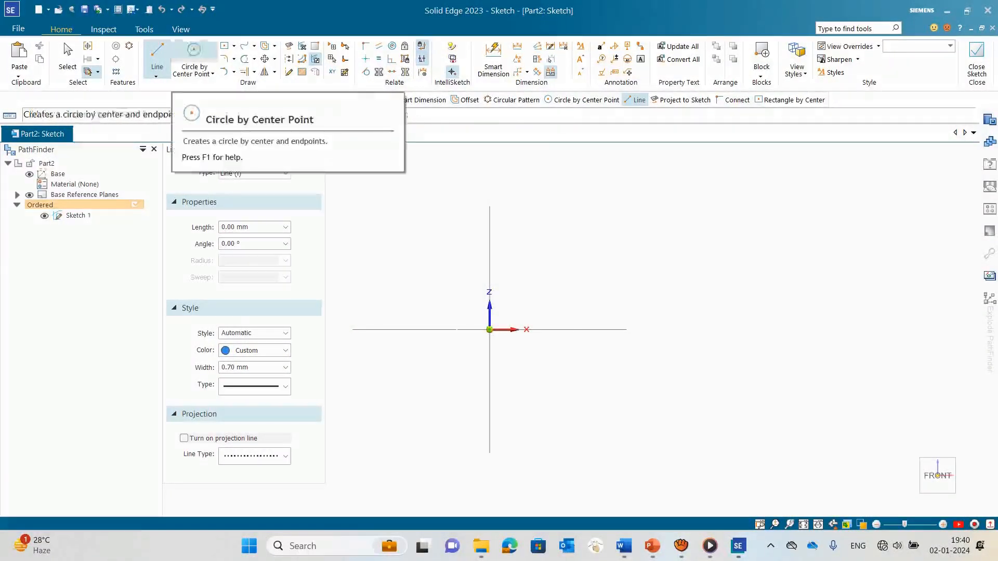
Step: Draw a 30 mm diameter circle centred on the origin of the front-plane sketch and close the sketch
click(194, 52)
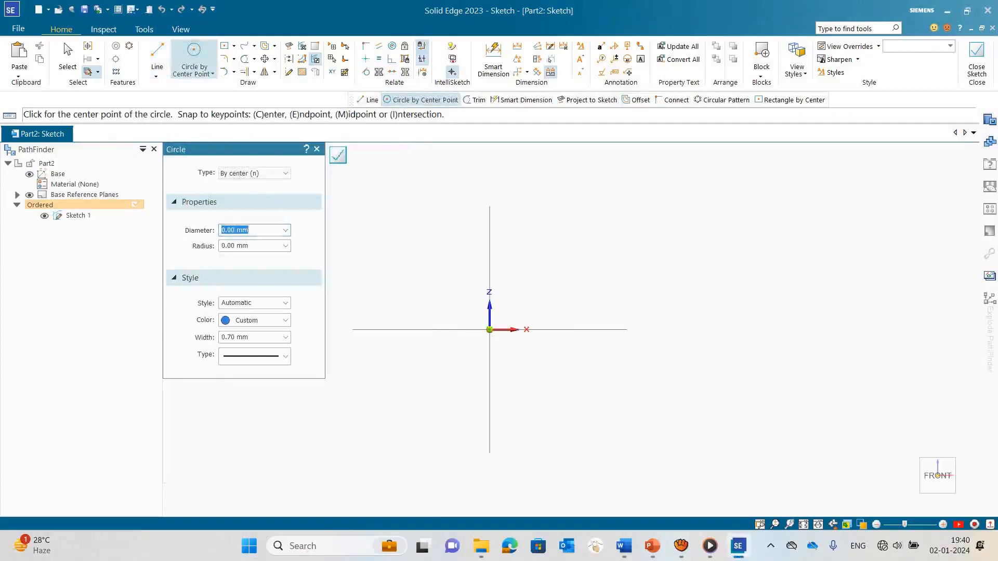
click(489, 329)
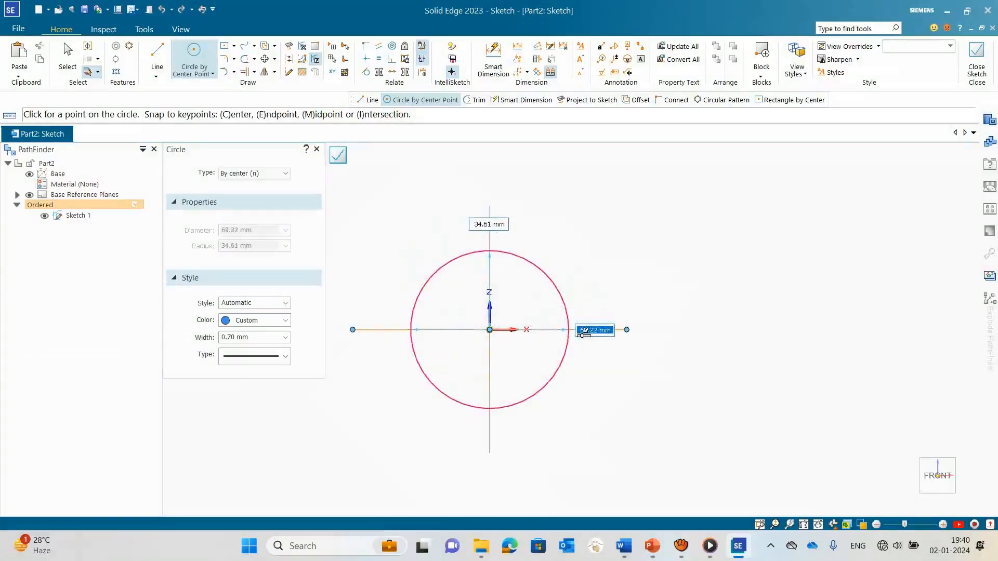
text(30)
key(Return)
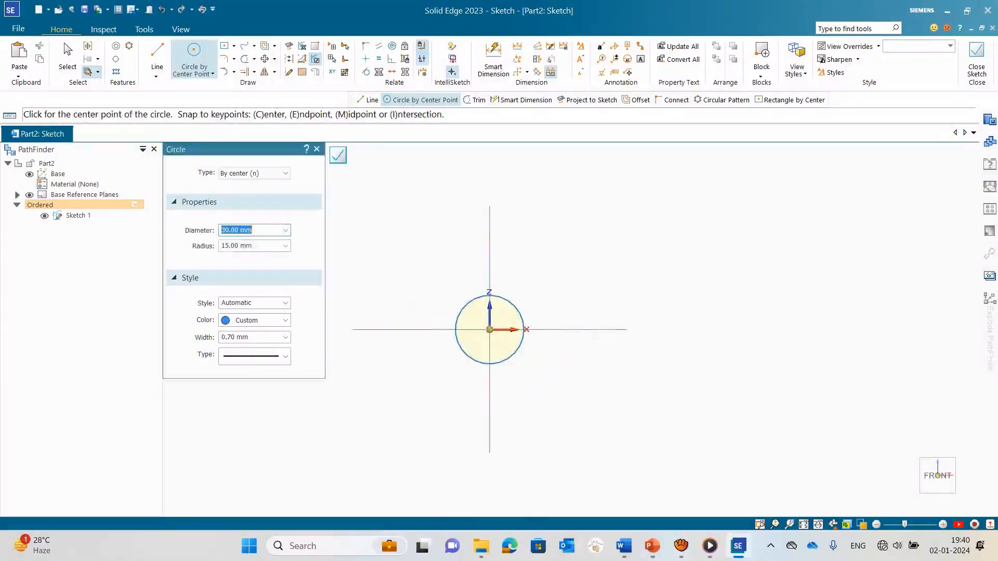
key(Escape)
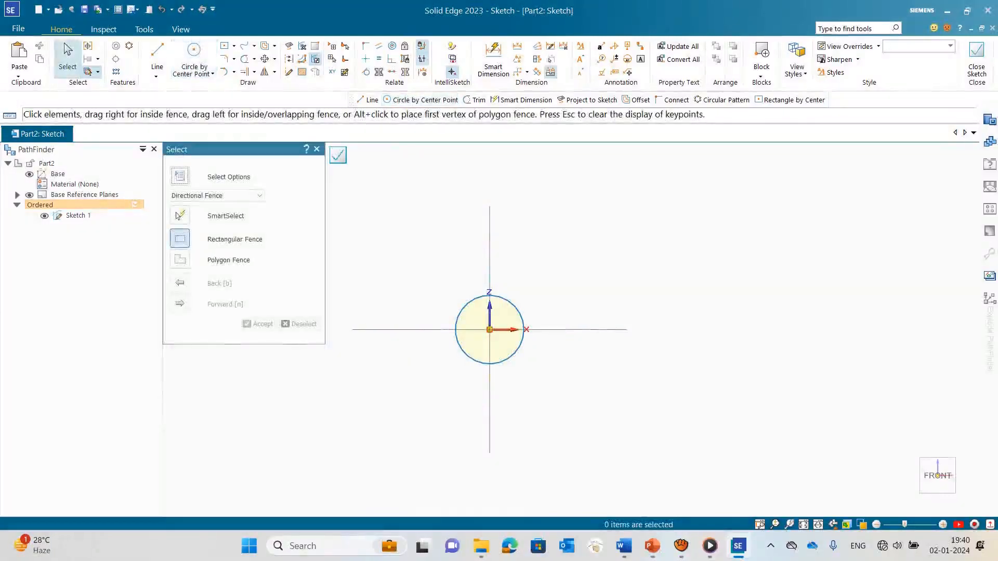
key(ctrl+i)
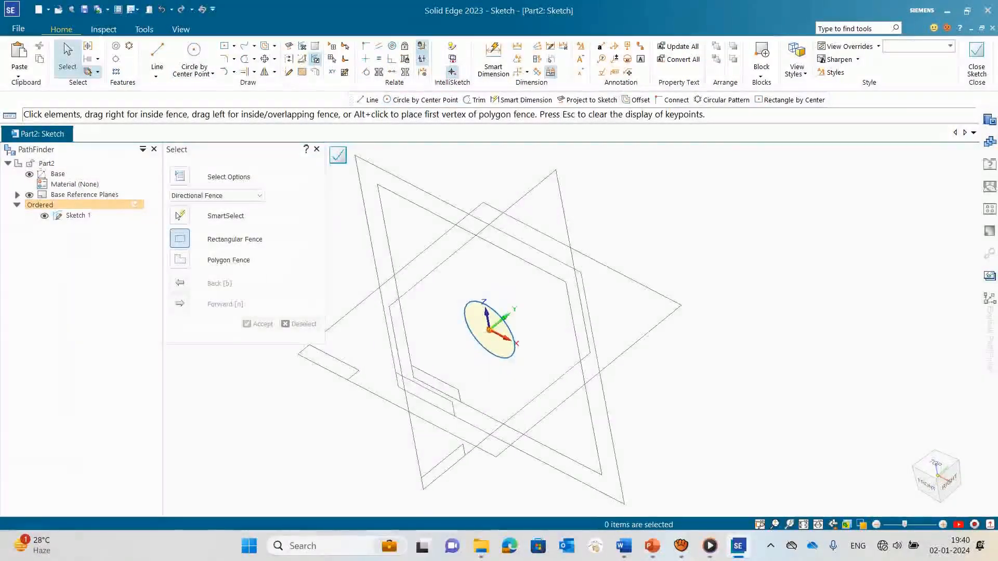
click(338, 155)
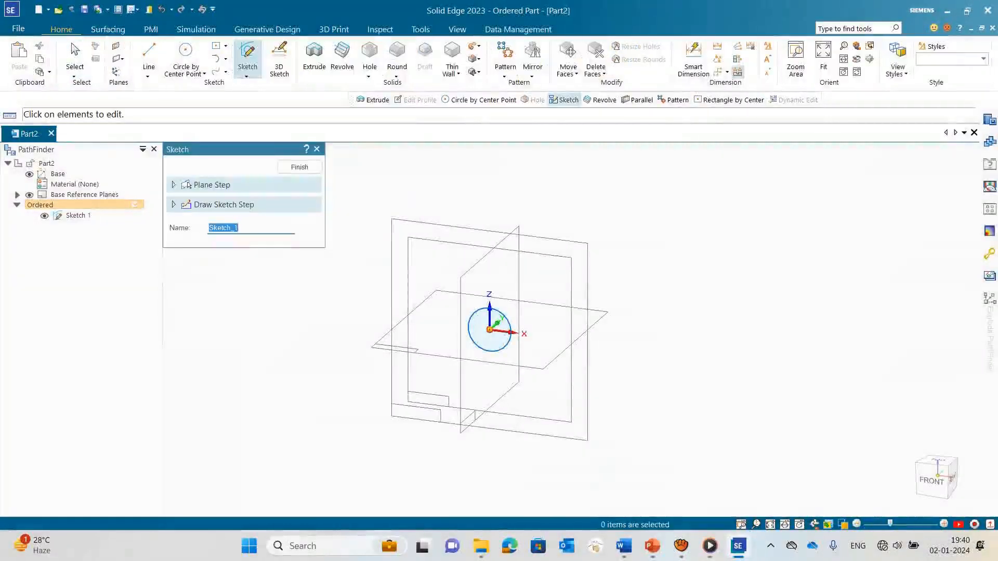
click(188, 185)
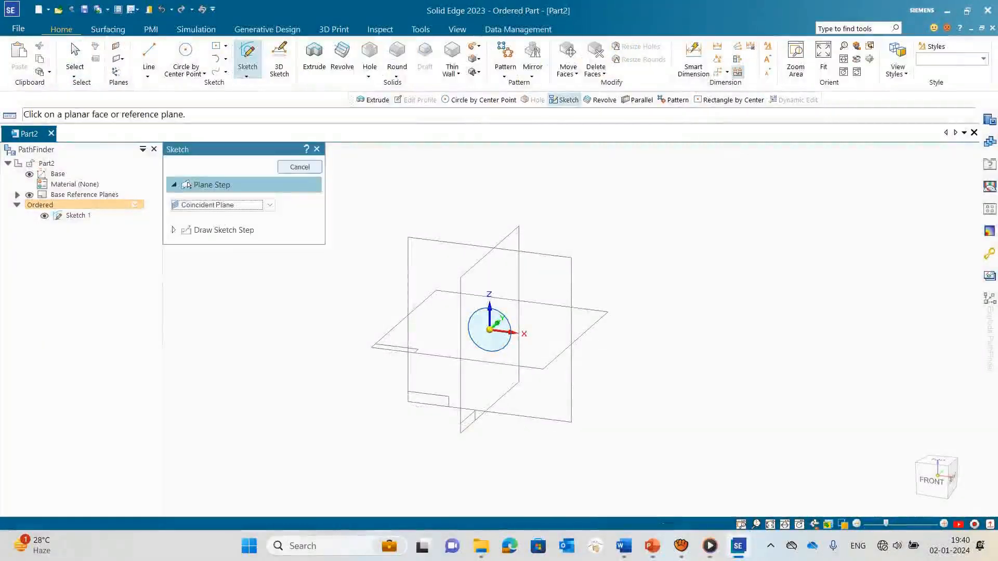
click(316, 149)
Step: Extrude the circle 10 mm as a one-sided solid disc along the positive Y direction and finish the feature
scroll(501, 348, up, 5)
middle_drag(501, 348, 452, 361)
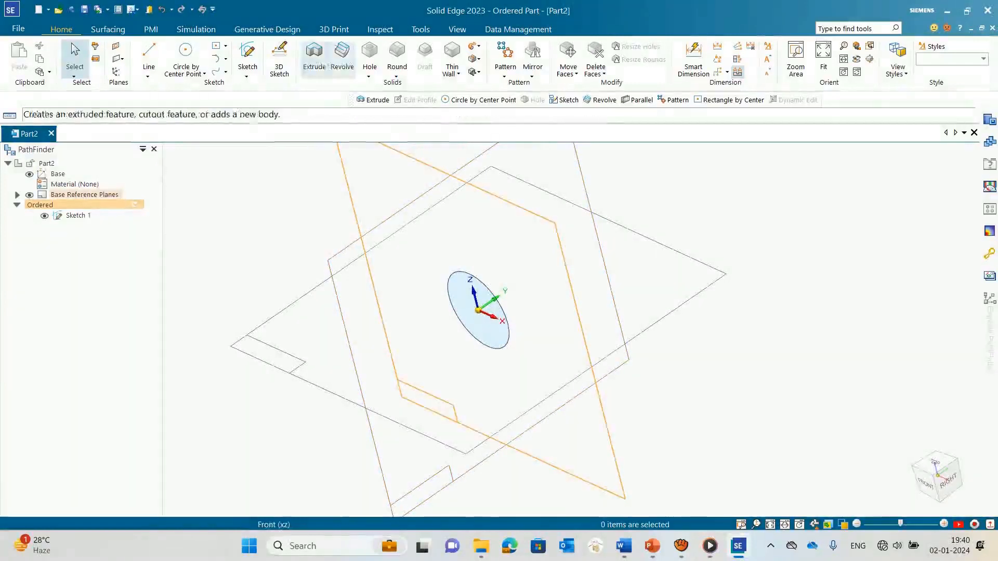
click(314, 58)
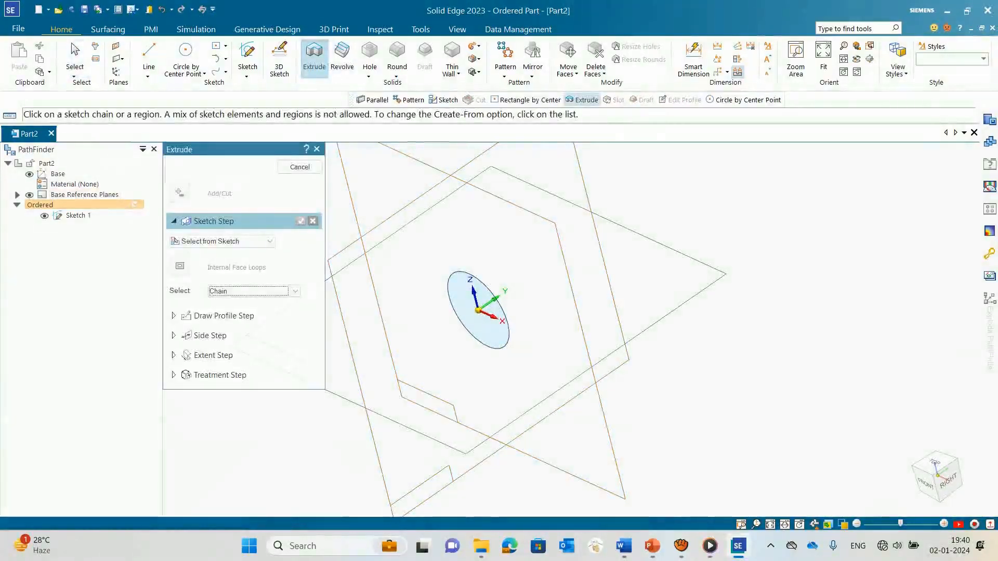
click(479, 310)
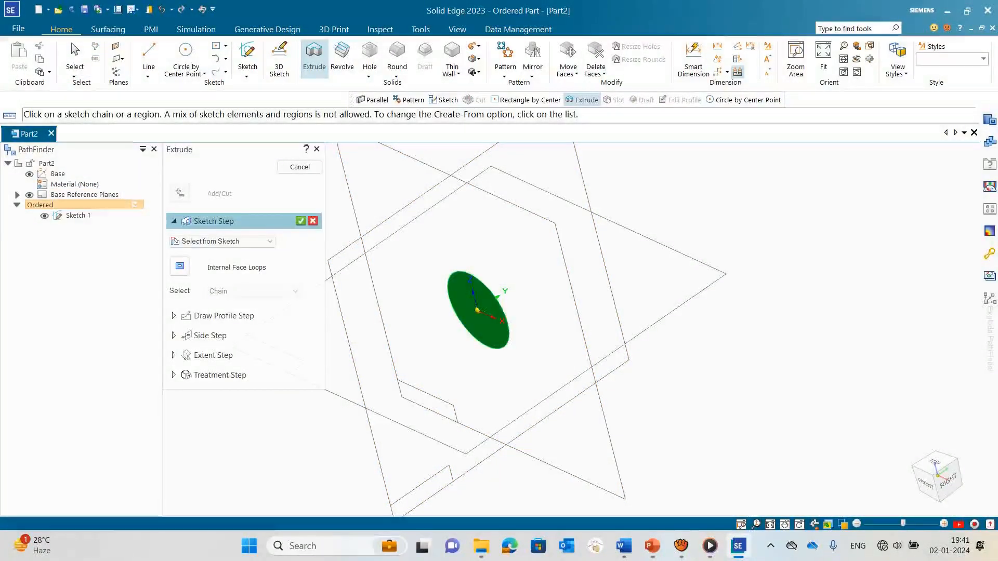
right_click(503, 289)
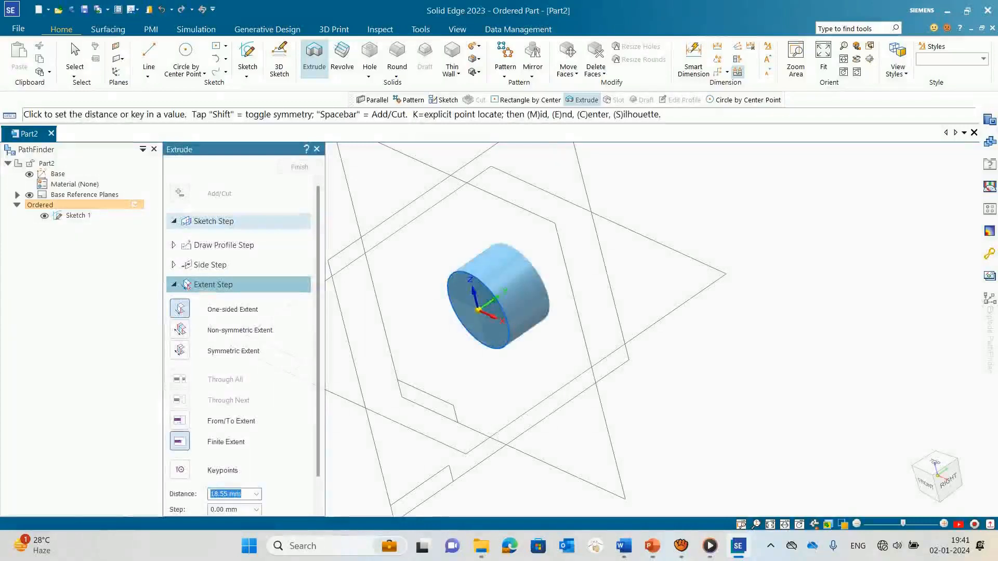
text(10)
key(Return)
click(503, 289)
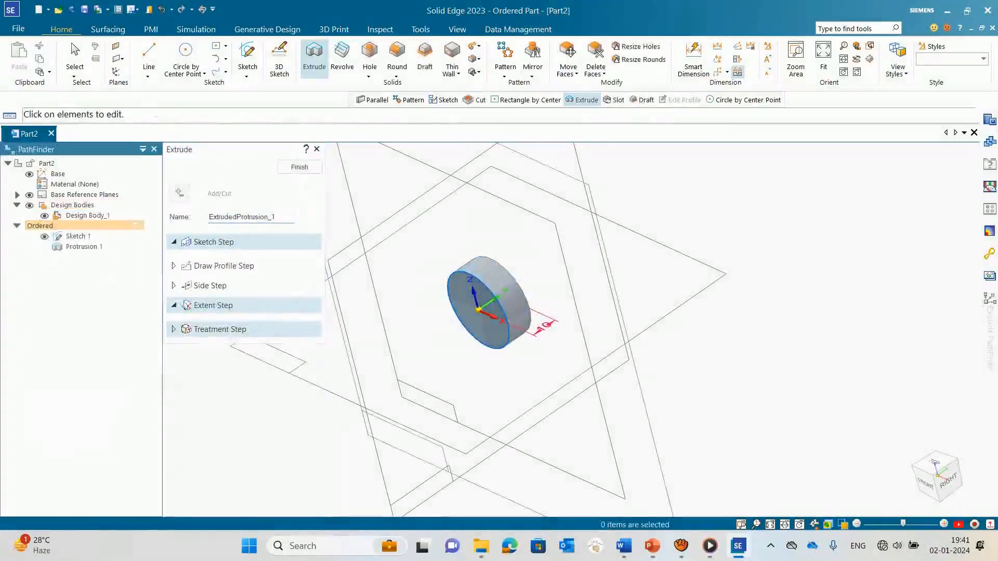
click(299, 167)
scroll(391, 267, down, 3)
middle_drag(391, 266, 451, 267)
scroll(448, 237, up, 3)
click(316, 149)
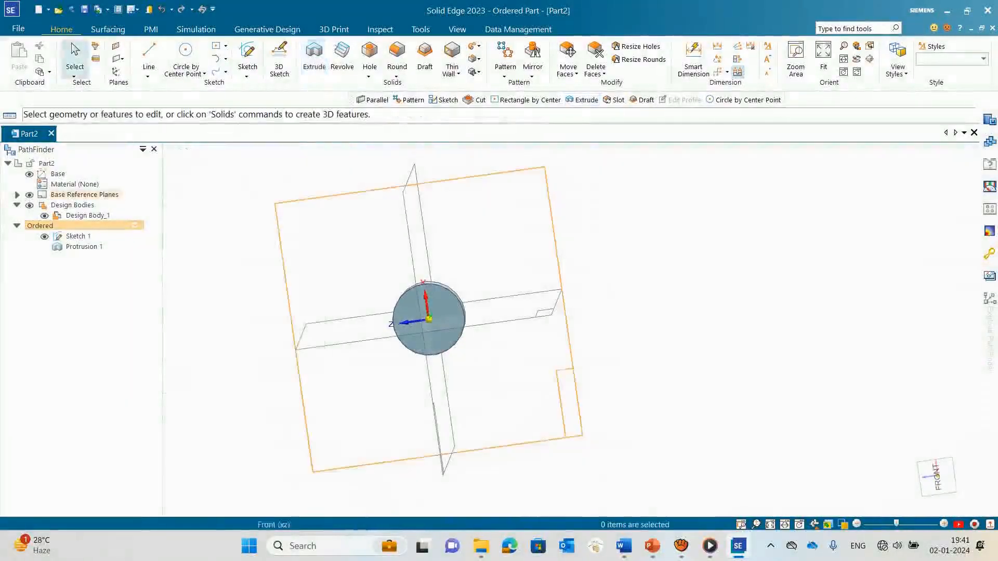
Step: Create a reference plane parallel to the top (xy) plane, offset 30 mm on the negative Z side of the disc
scroll(383, 300, up, 3)
middle_drag(383, 300, 382, 265)
scroll(376, 286, down, 5)
middle_drag(391, 264, 397, 272)
scroll(397, 272, up, 3)
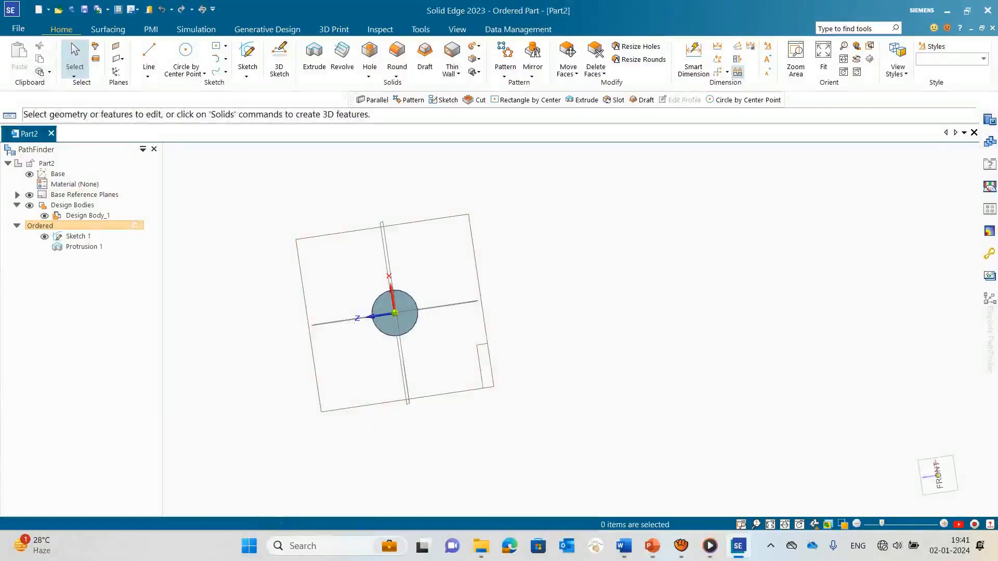
middle_drag(457, 323, 405, 353)
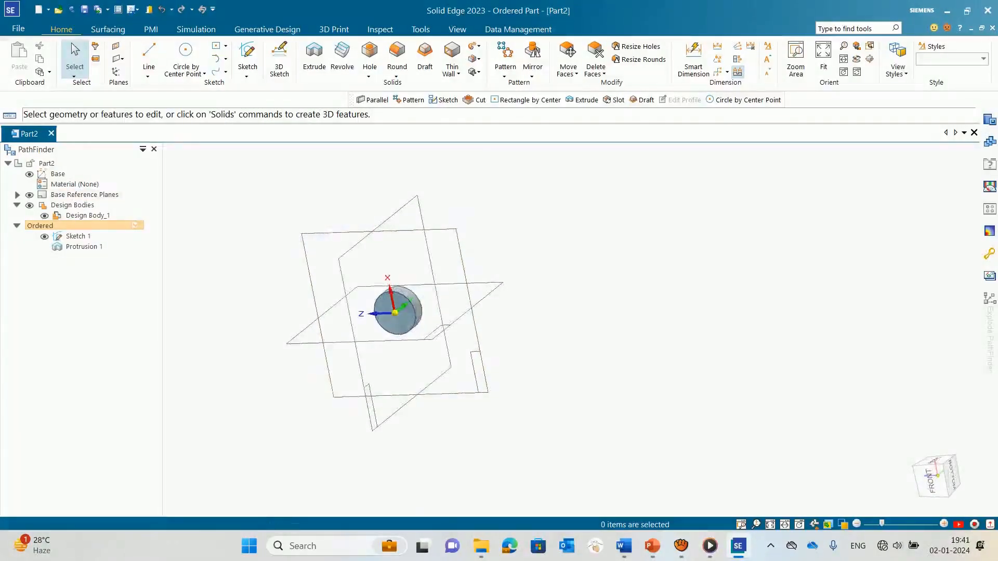
click(120, 58)
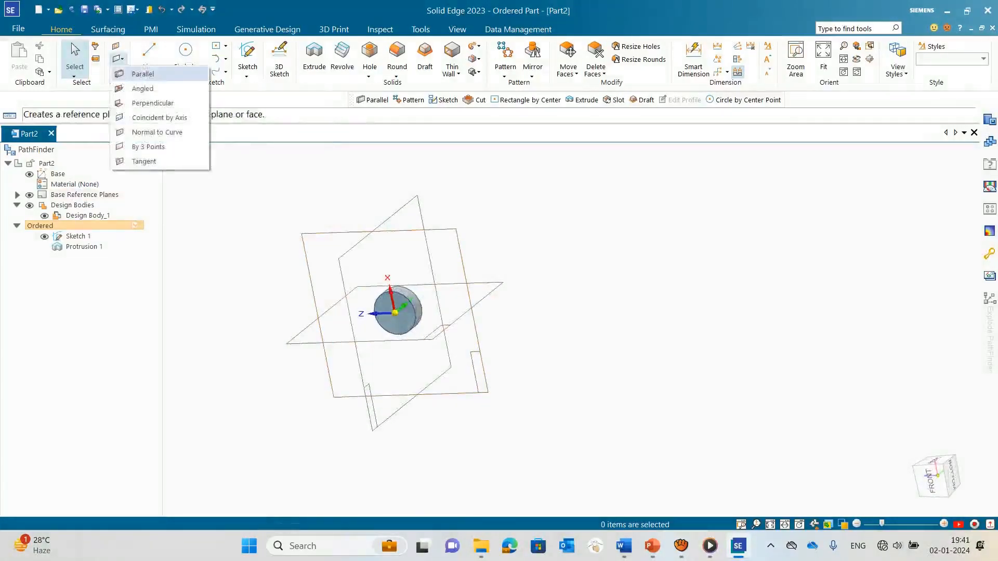
click(141, 74)
middle_drag(406, 358, 442, 348)
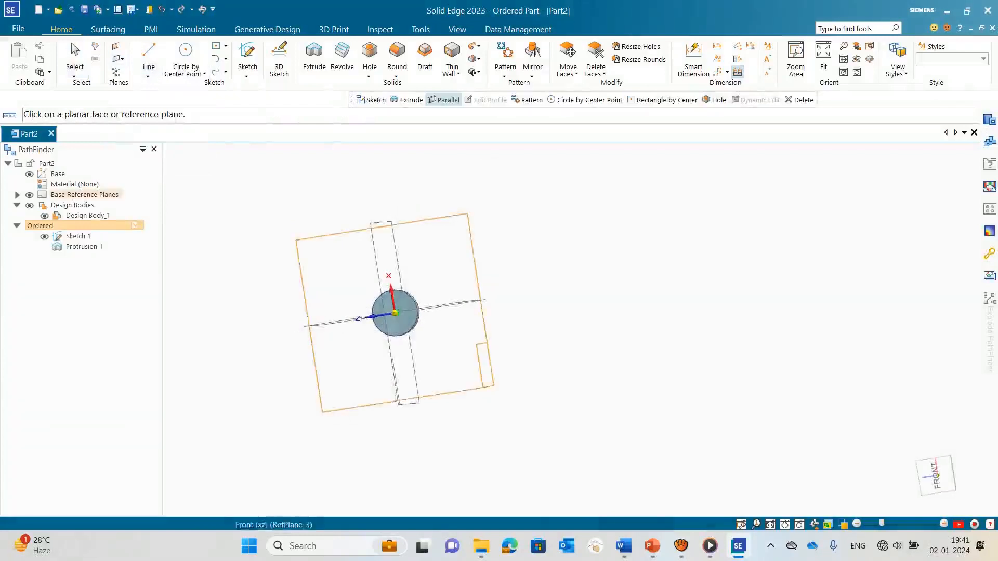
click(413, 364)
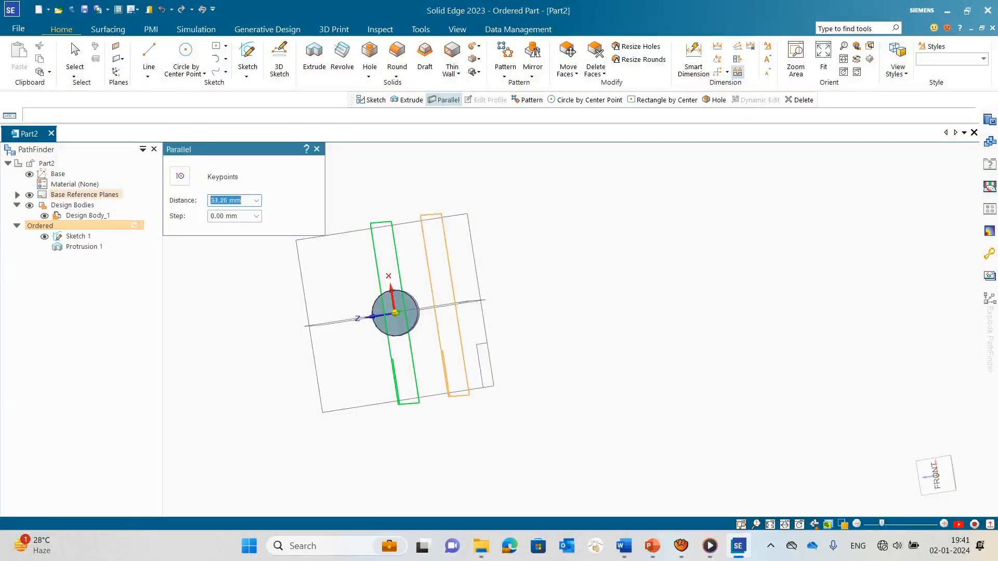
middle_drag(448, 310, 453, 306)
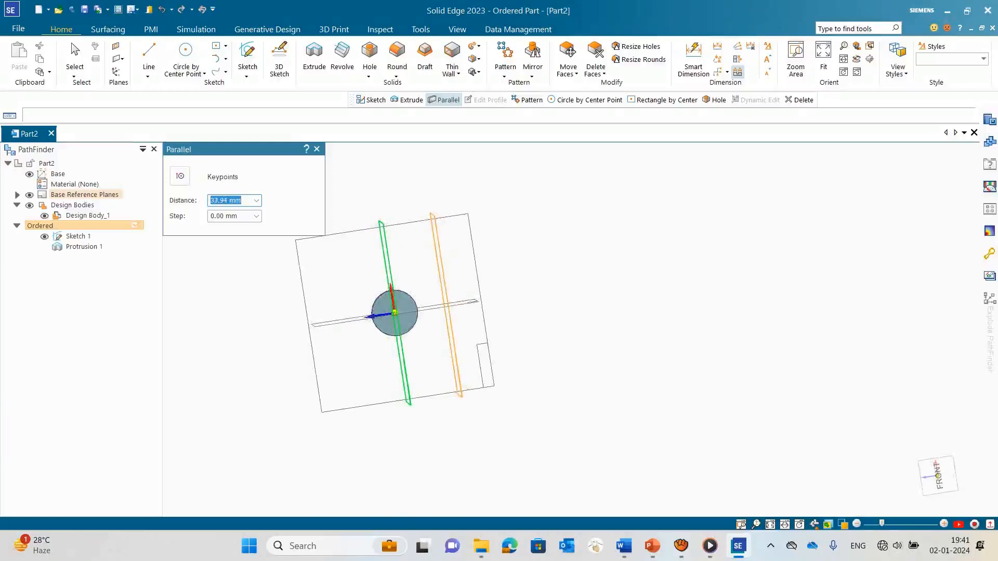
text(30)
key(Tab)
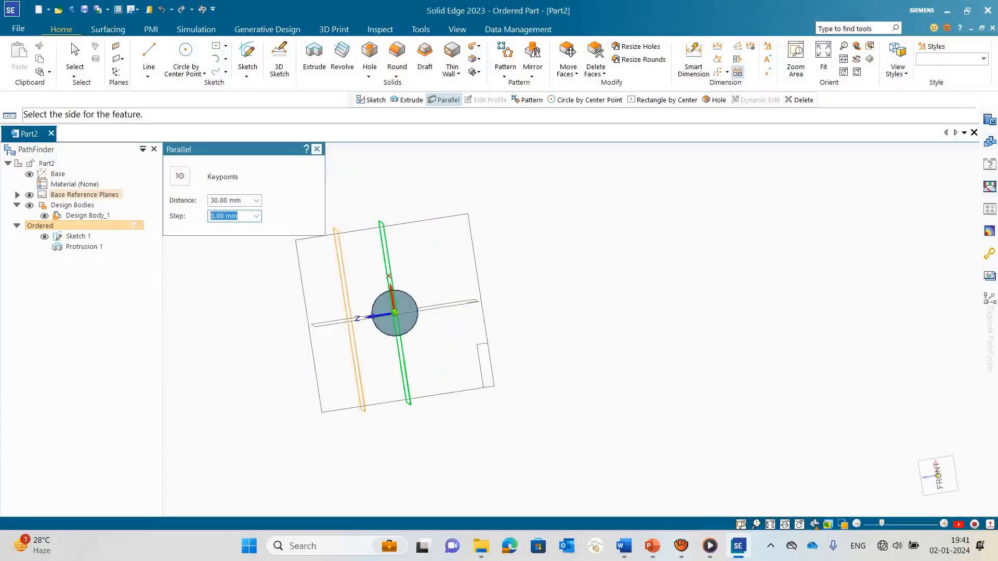
click(457, 291)
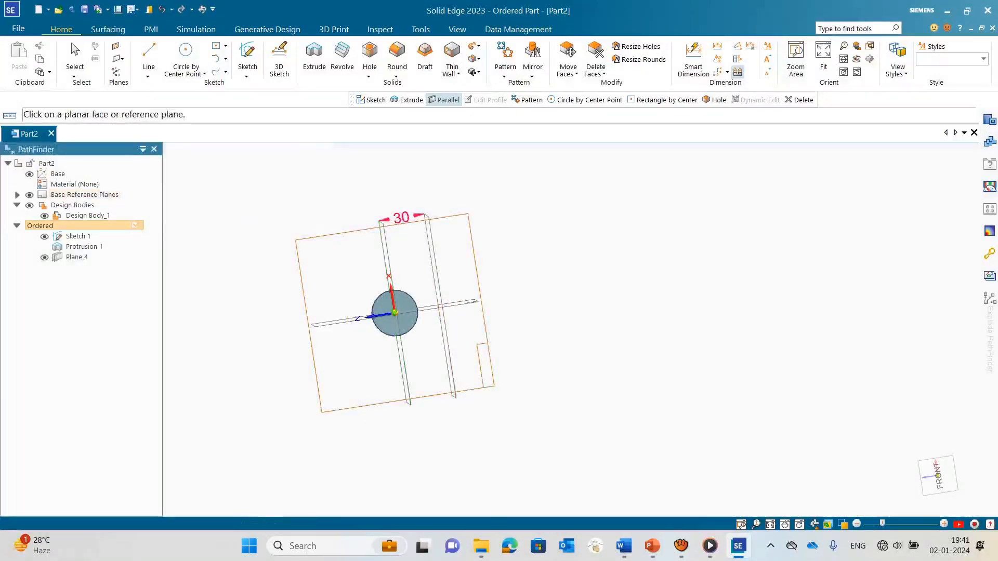
Step: Start a sketch on the 30 mm offset plane and draw a 7.5 mm line from the origin at 180°
middle_drag(395, 260, 377, 286)
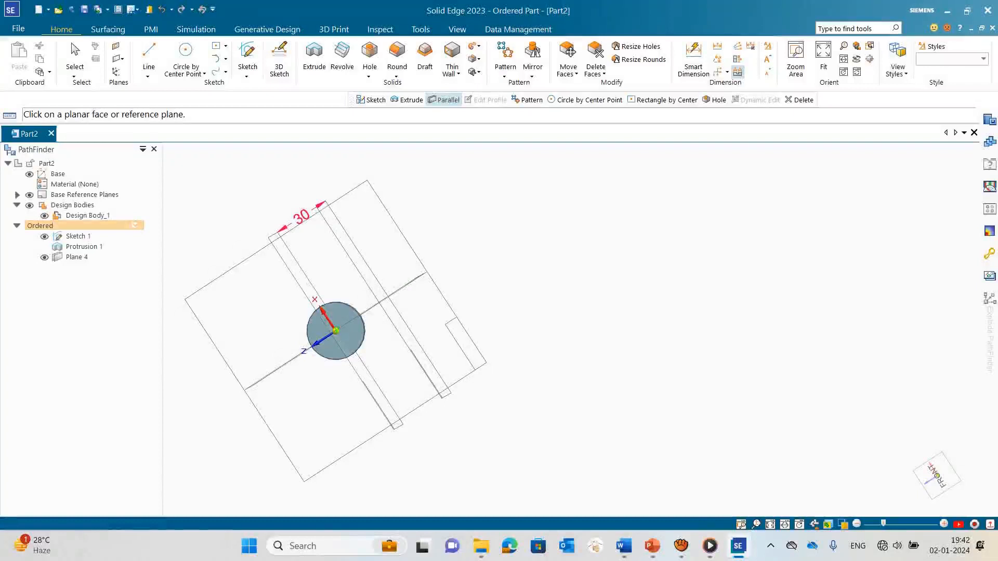
click(247, 54)
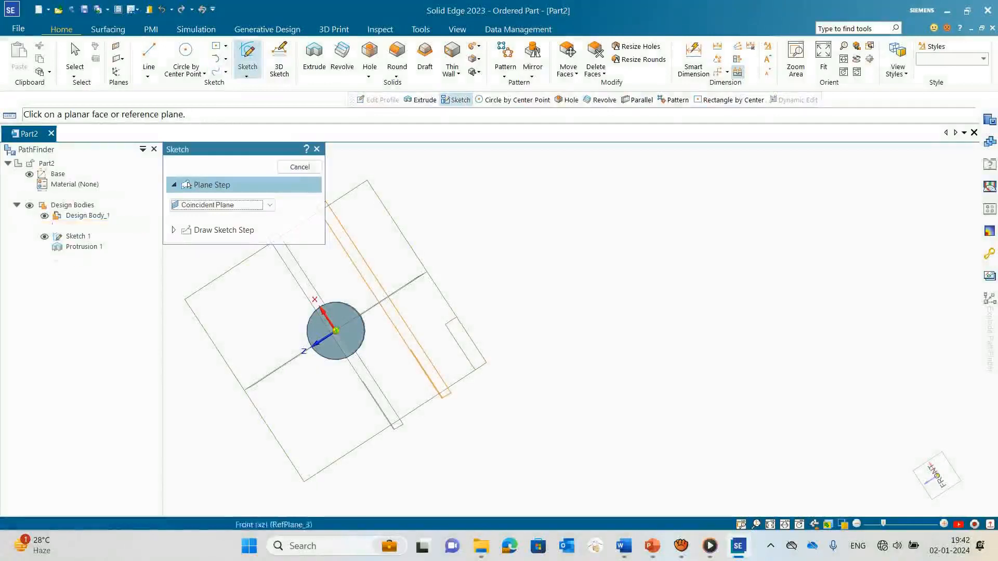
click(434, 372)
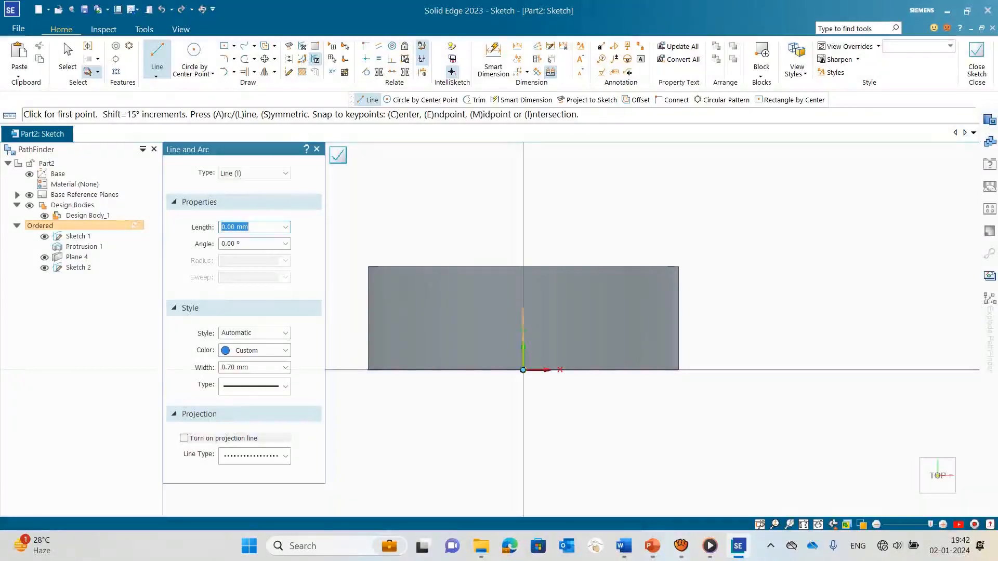
click(157, 56)
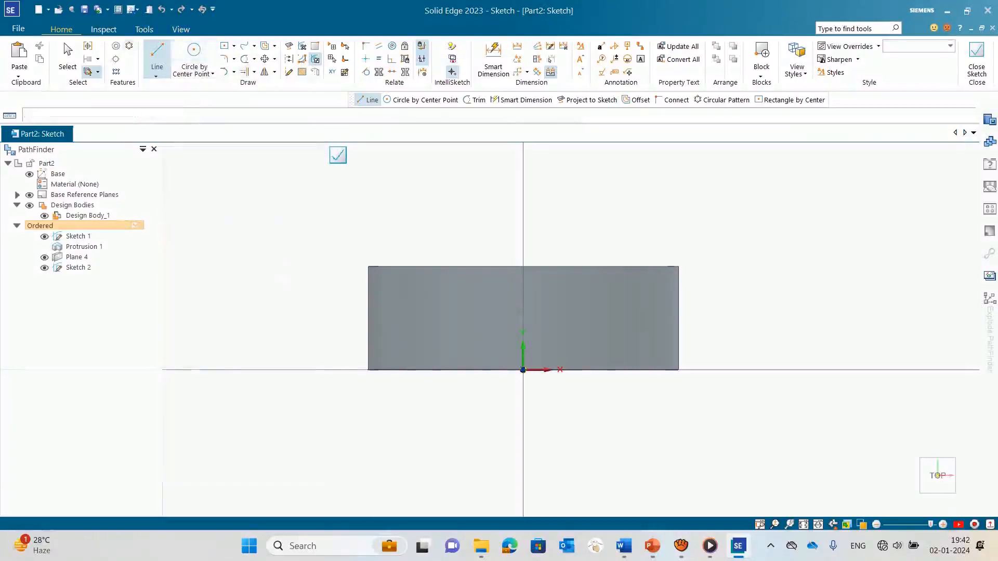
click(523, 370)
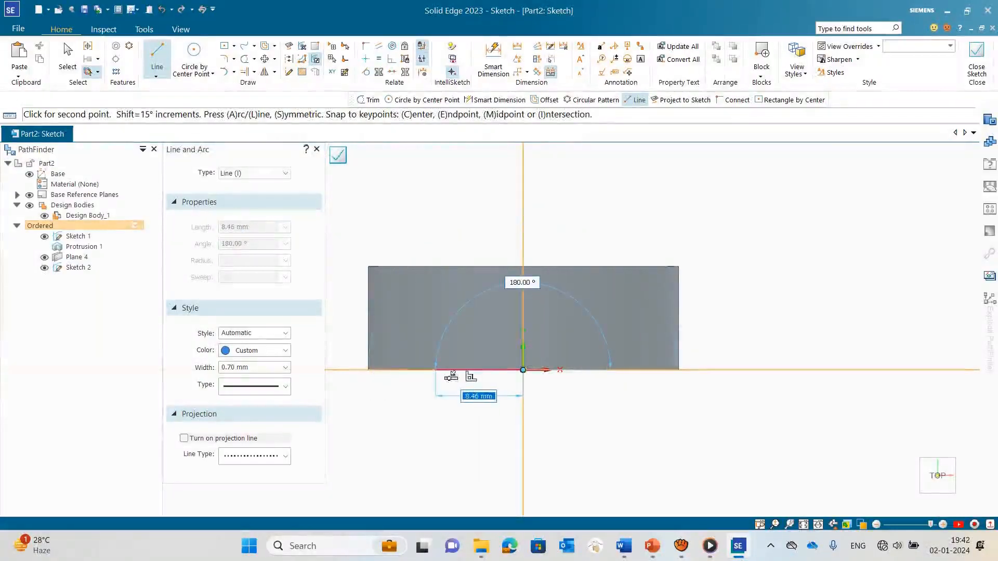
text(7.5)
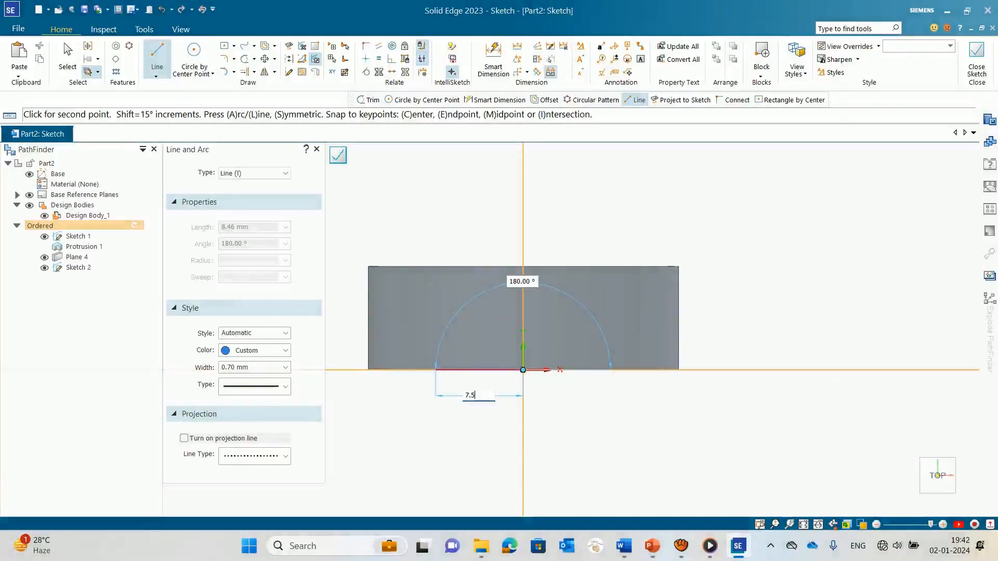
key(Return)
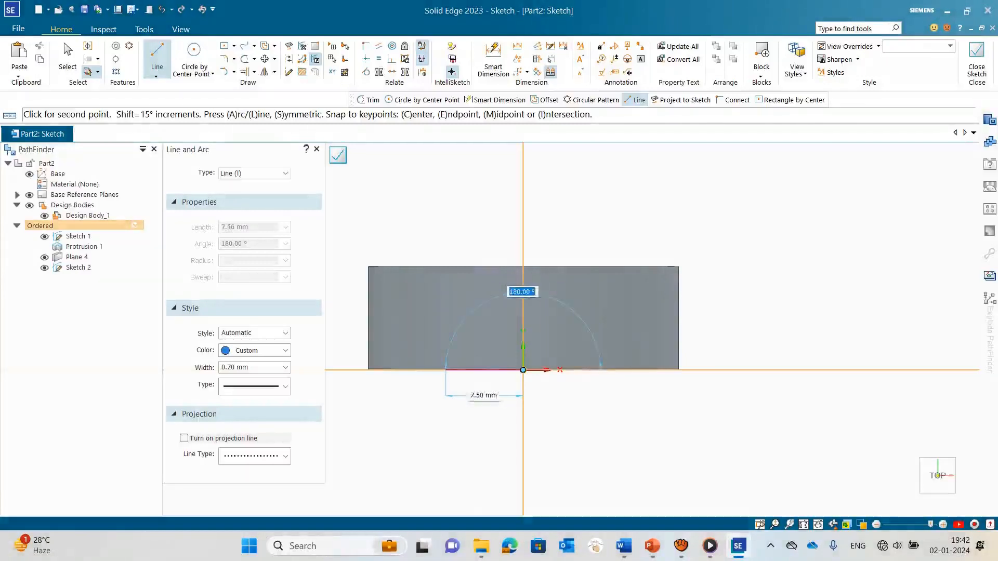
key(Return)
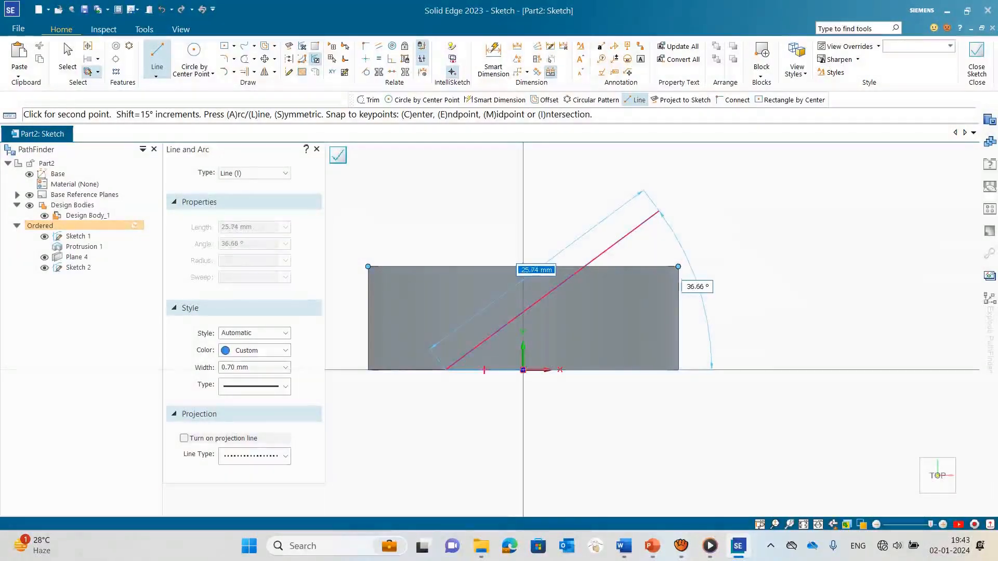
Step: Draw an inclined line about 26 mm long up across the disc from the 7.5 mm line's free end, and set its angle to 35°
click(659, 211)
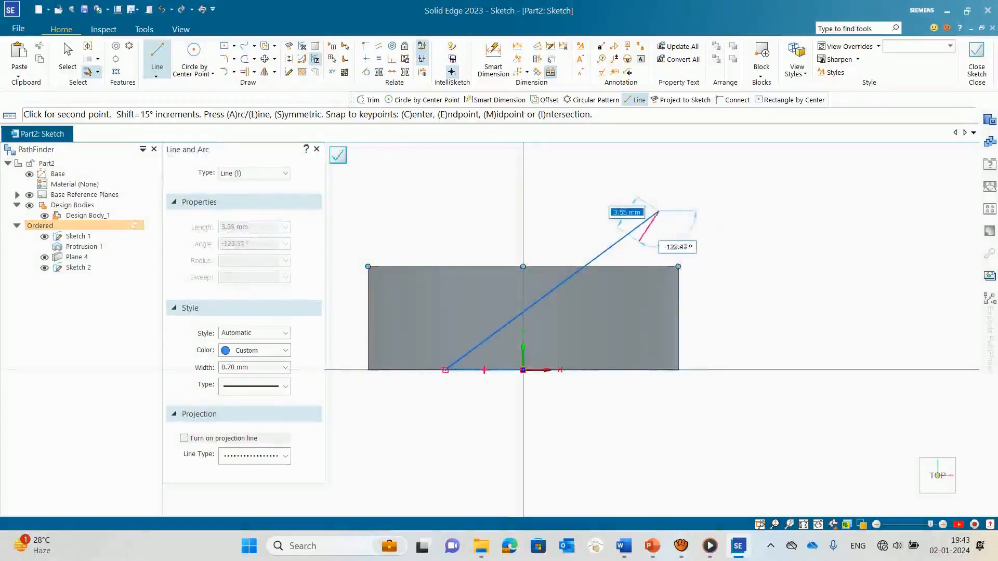
key(Escape)
click(645, 222)
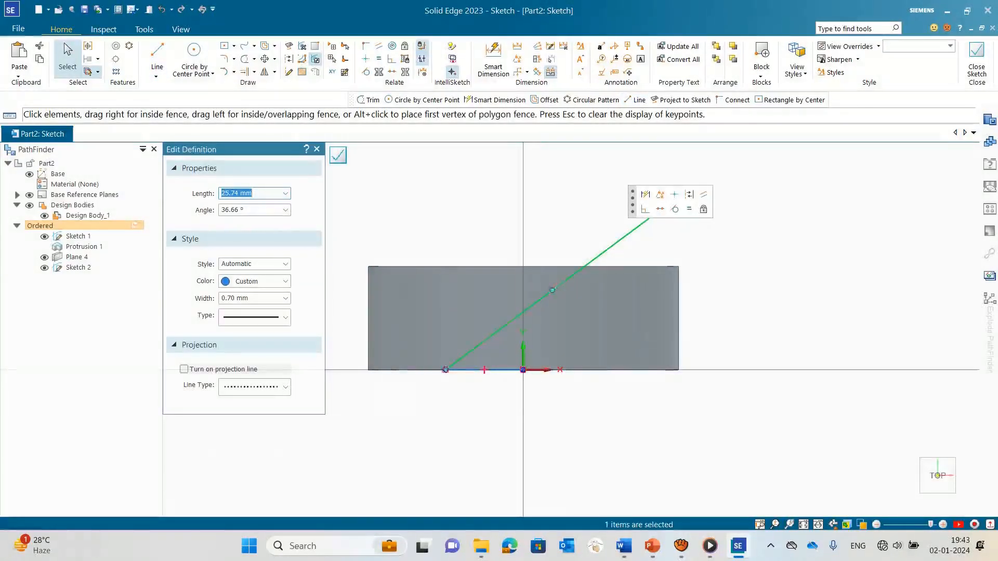
key(Tab)
text(35)
key(Return)
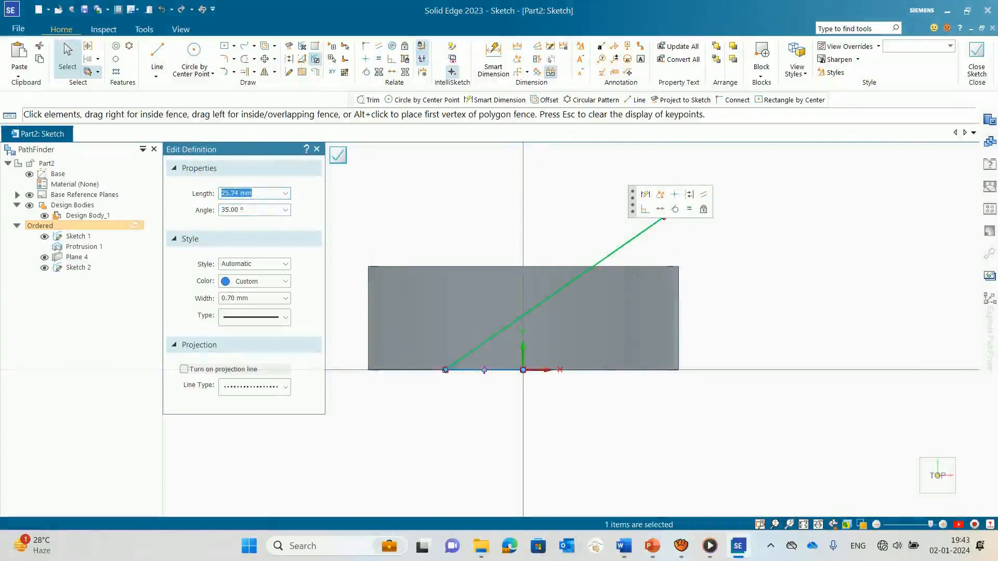
Step: Set the inclined line's angle to 40°
key(Tab)
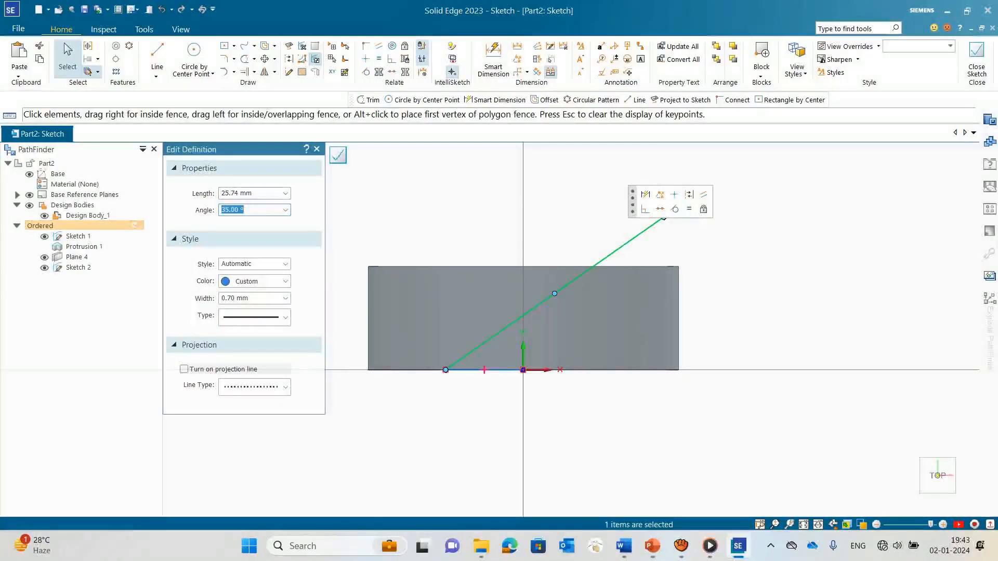
text(40)
key(Return)
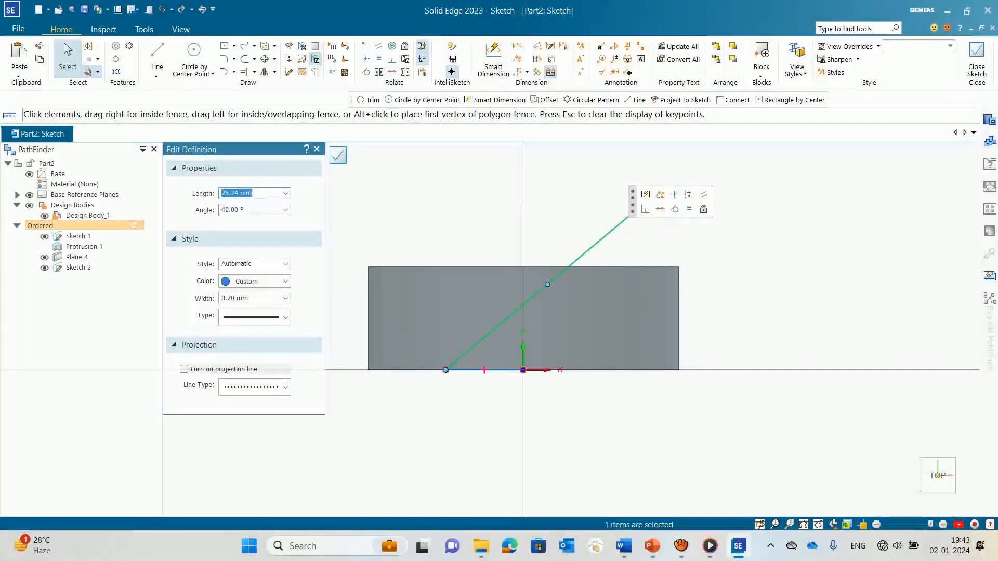
key(Tab)
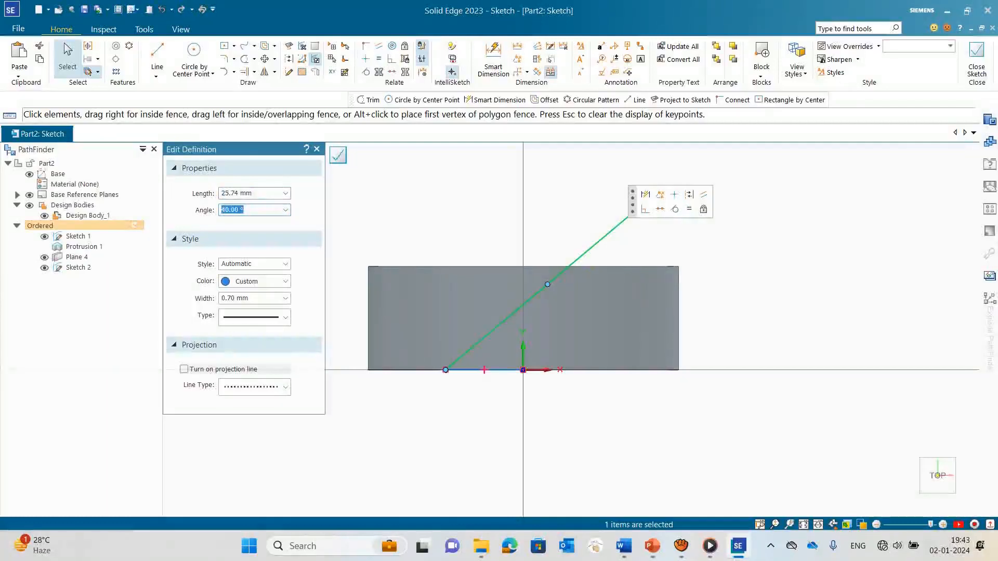
Step: Try angles of 25° and 30° for the inclined line
text(25)
key(Return)
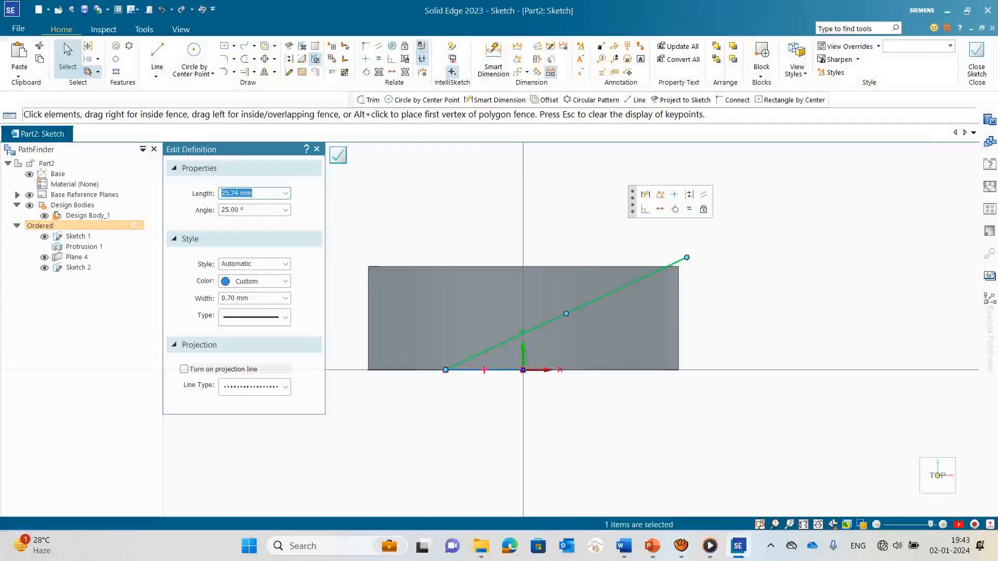
key(Tab)
text(30)
key(Return)
Step: Set the inclined line's angle to 32° and deselect the line
key(Tab)
text(32)
key(Return)
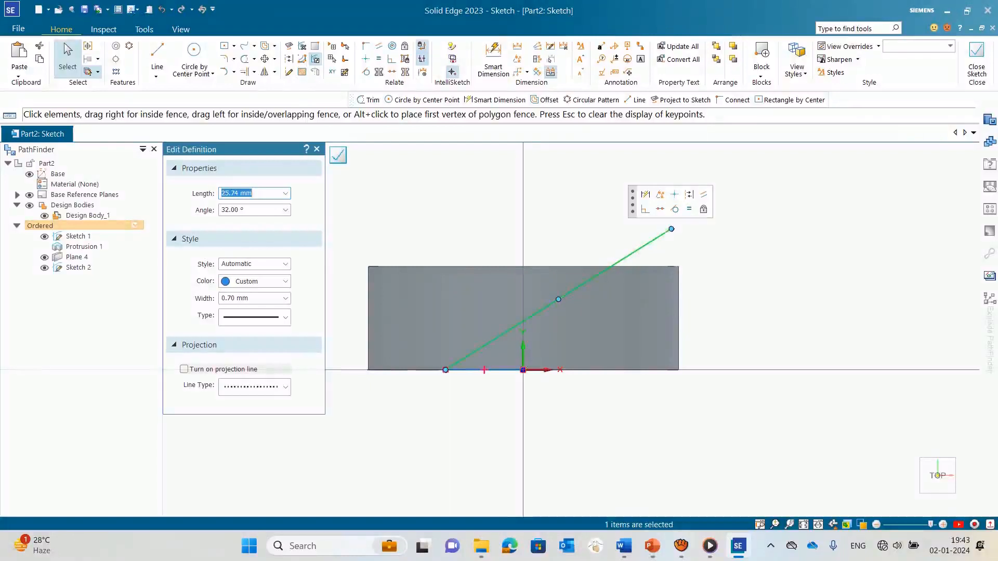
key(Escape)
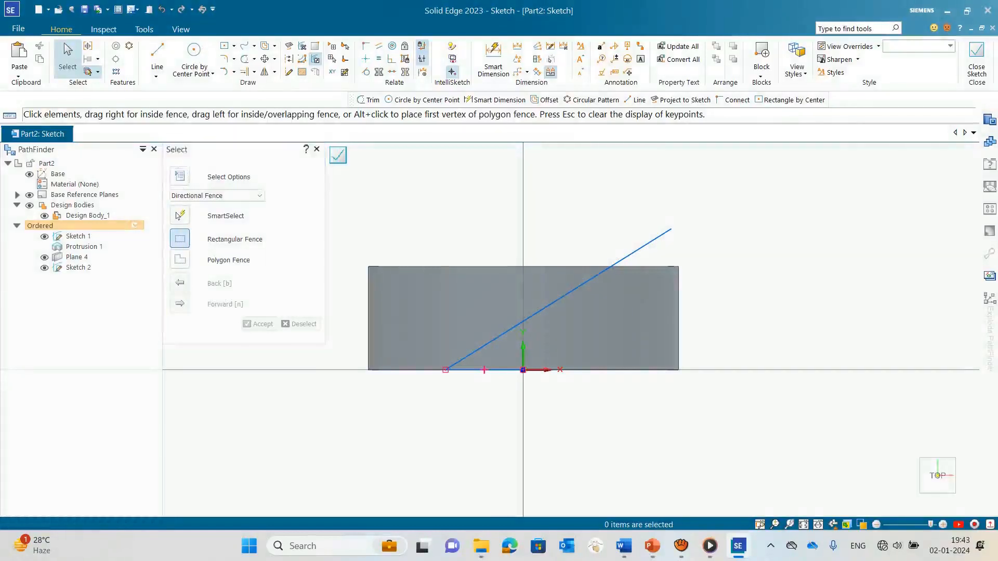
click(571, 291)
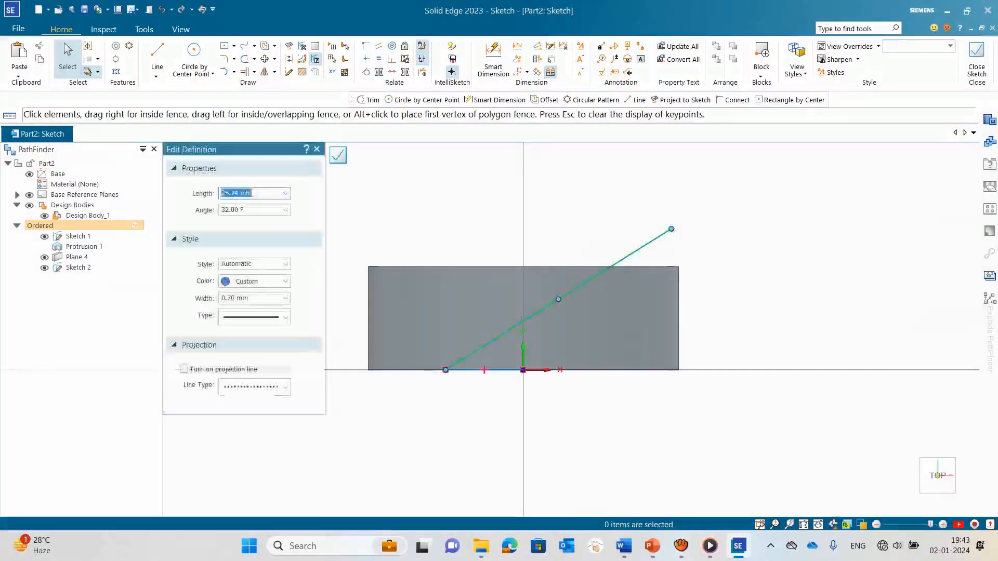
key(Escape)
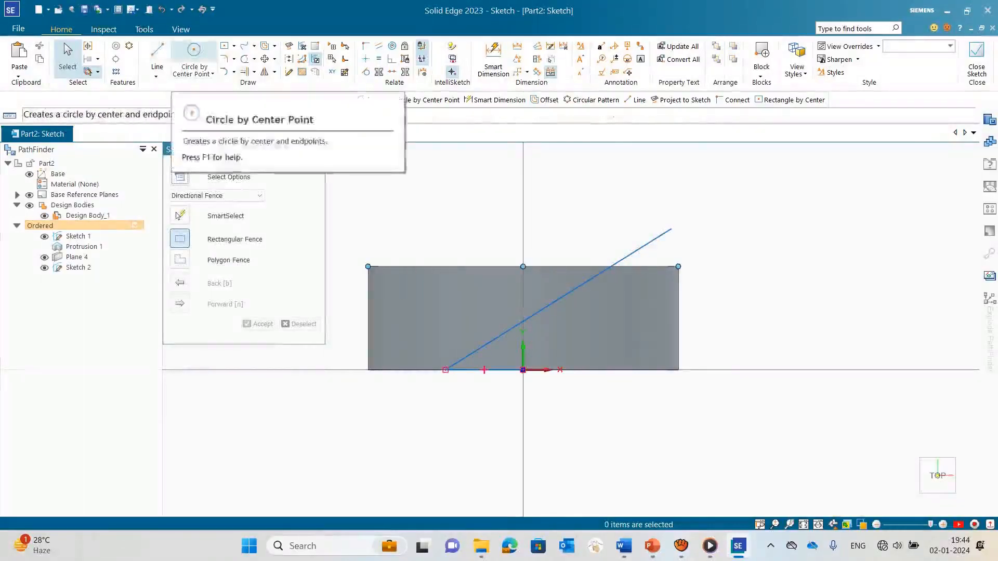
Step: Offset the chain of the inclined and horizontal lines by 1 mm toward the lower, inner side
click(264, 46)
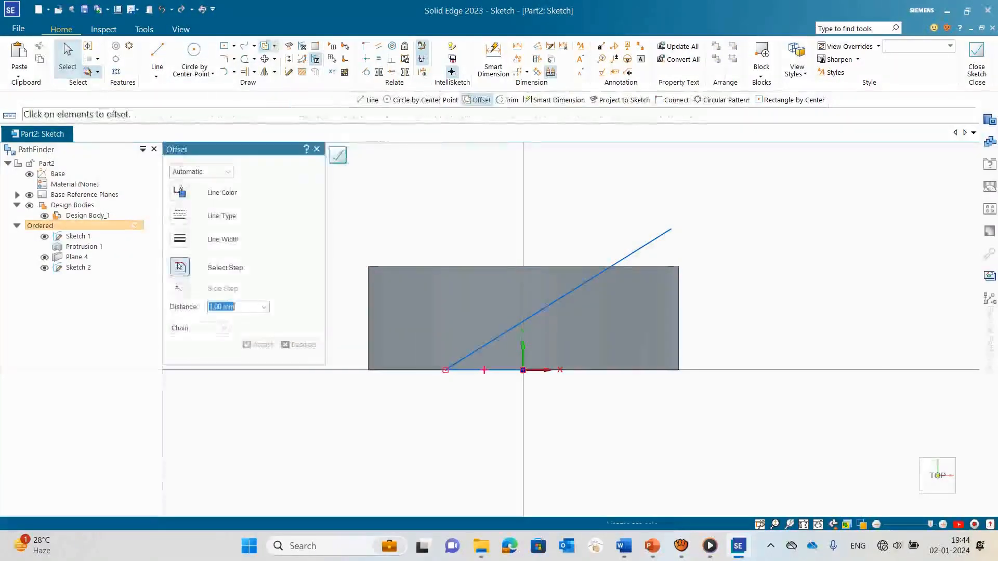
click(563, 297)
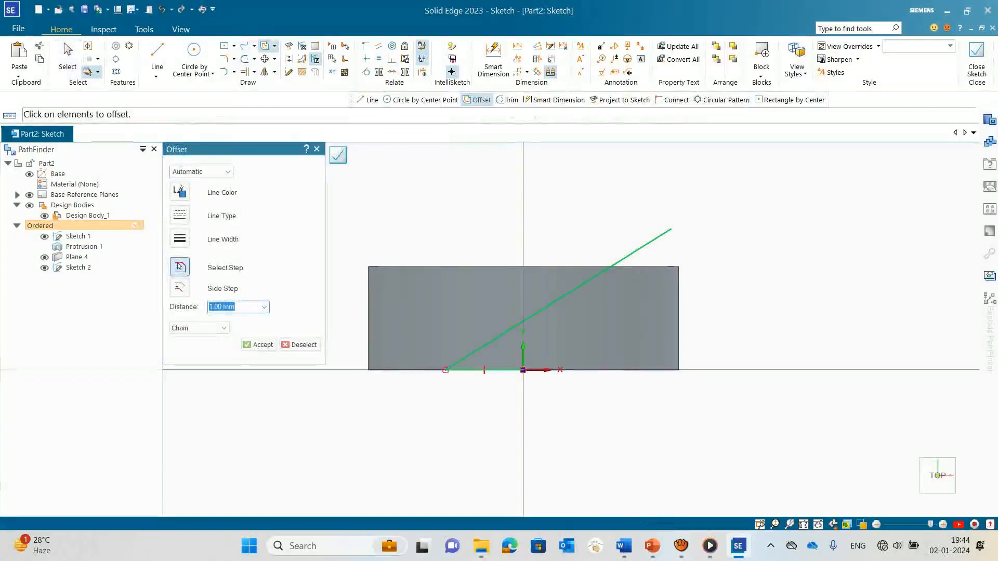
click(258, 344)
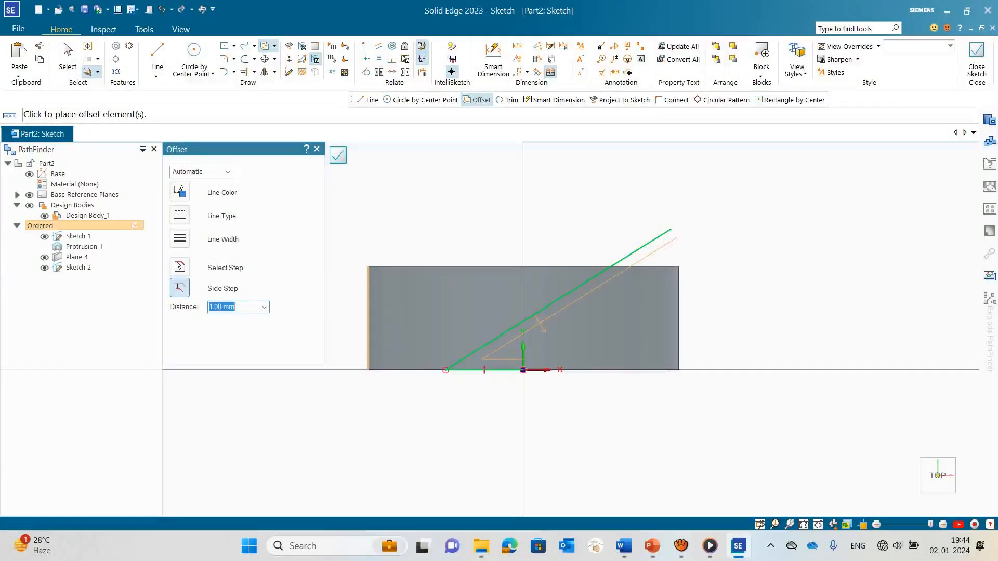
click(487, 364)
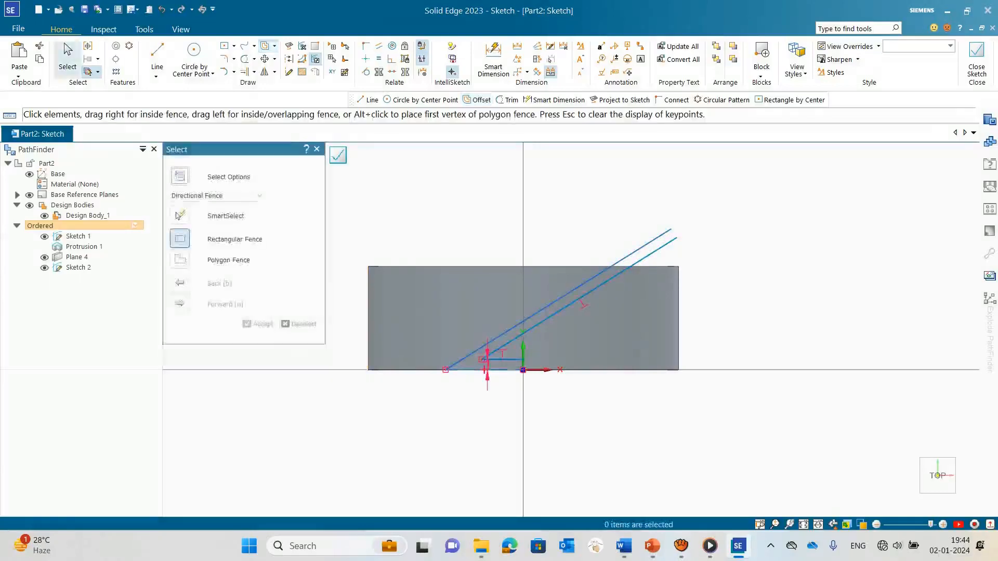
Step: Delete the short horizontal offset line and the original horizontal line on the disc's bottom edge, keeping both inclined lines
scroll(506, 364, up, 4)
click(506, 353)
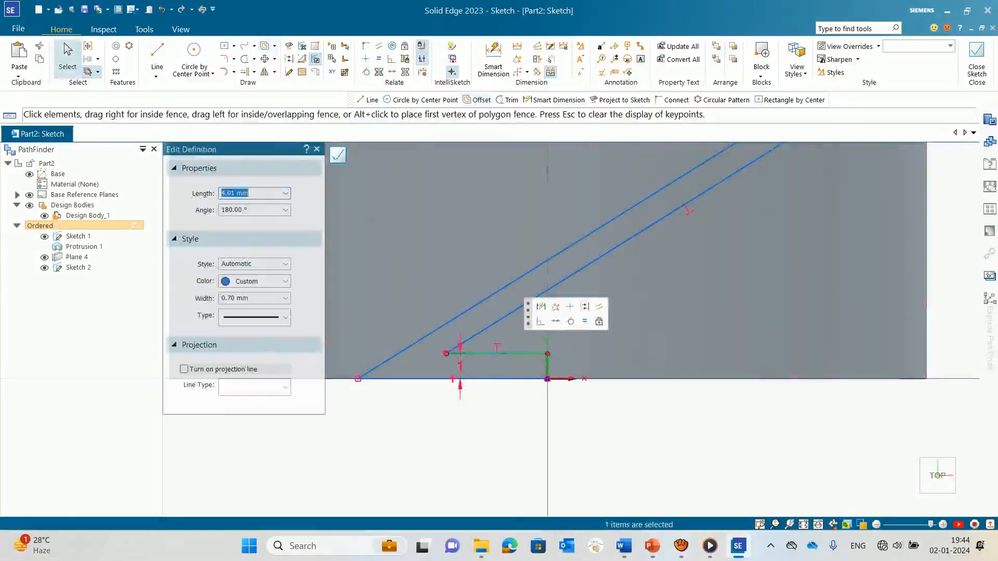
key(Delete)
click(488, 379)
key(Delete)
scroll(491, 370, down, 3)
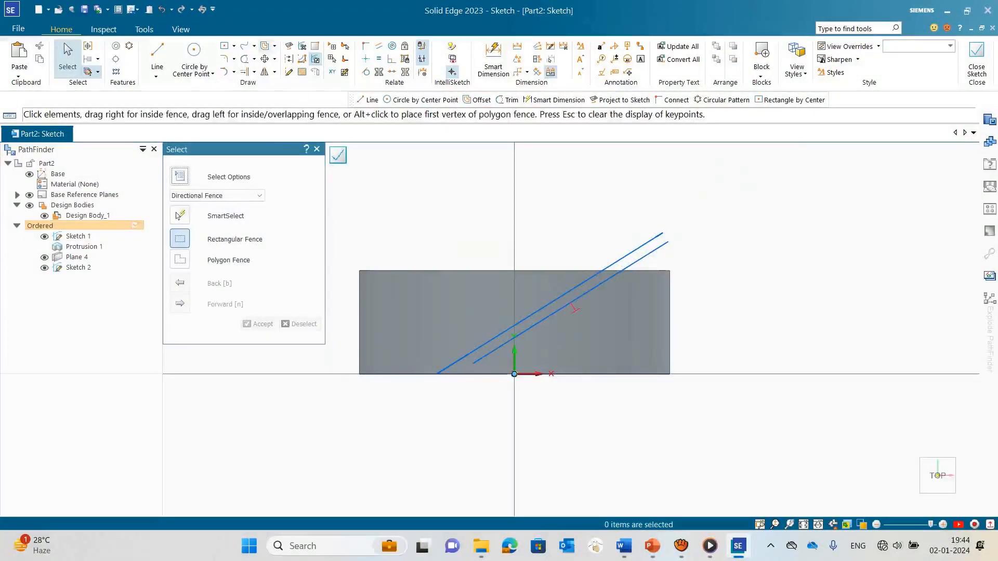
click(157, 57)
click(472, 363)
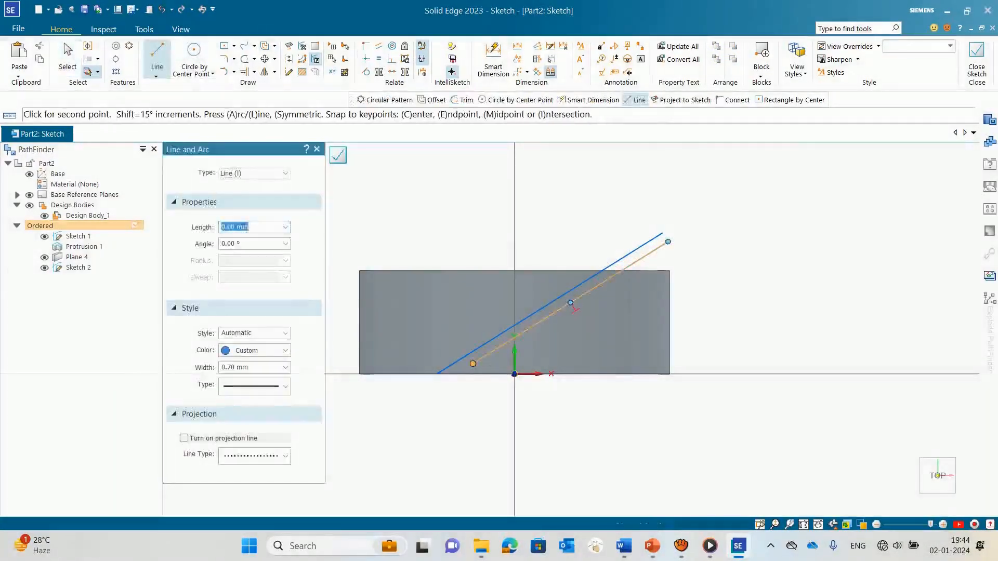
click(472, 363)
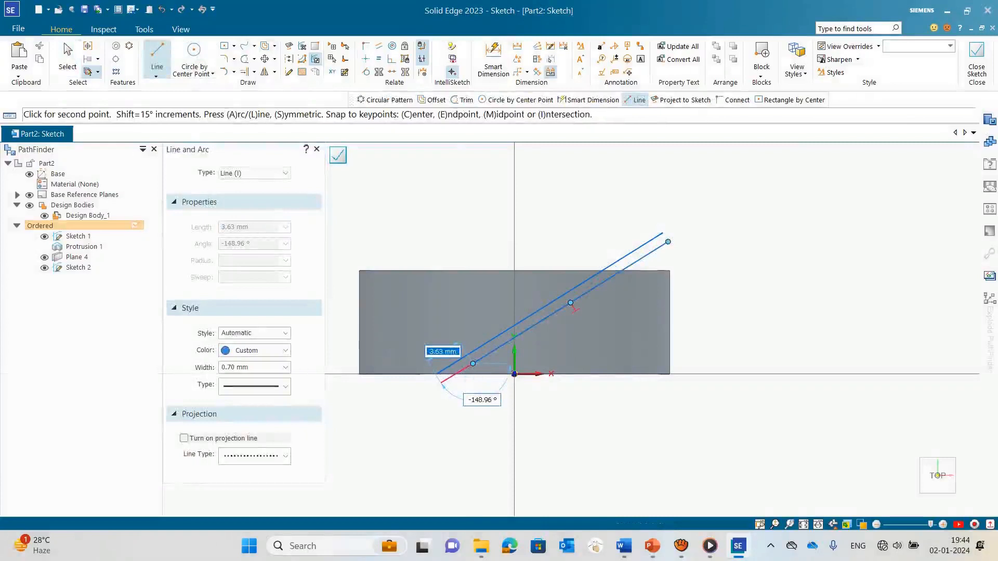
key(Escape)
Step: Set the length of the offset inclined line to 25 mm
click(500, 347)
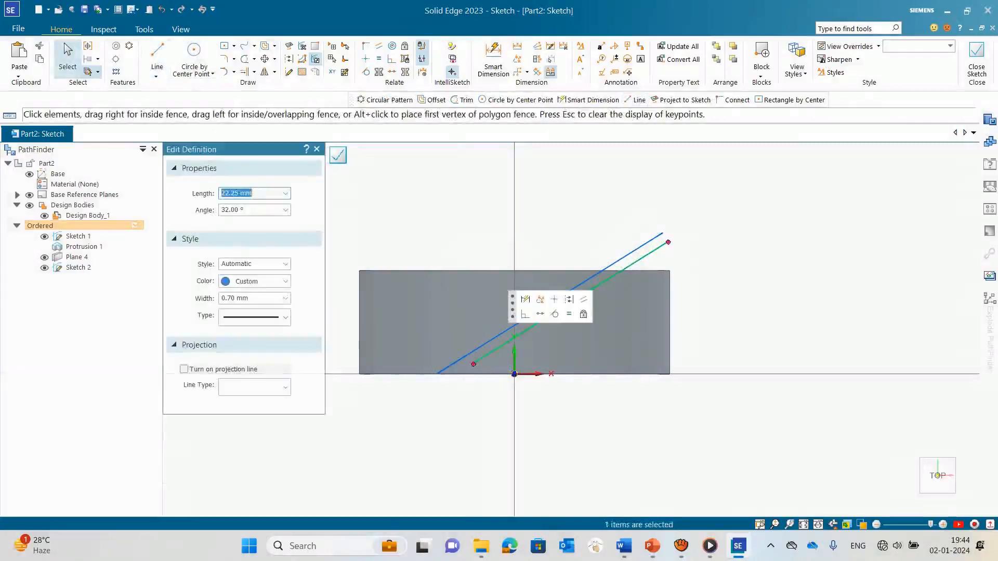
text(25)
key(Tab)
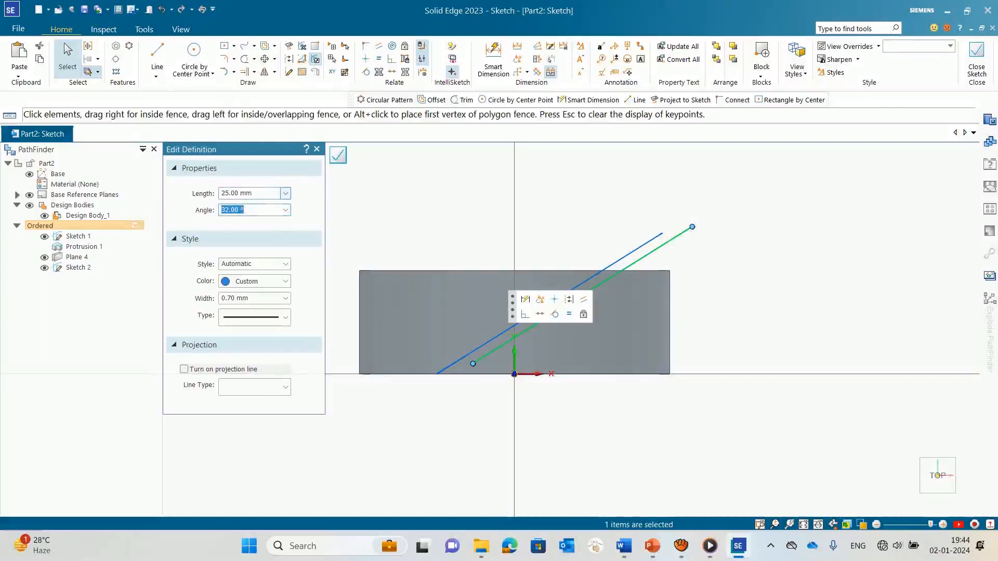
key(Escape)
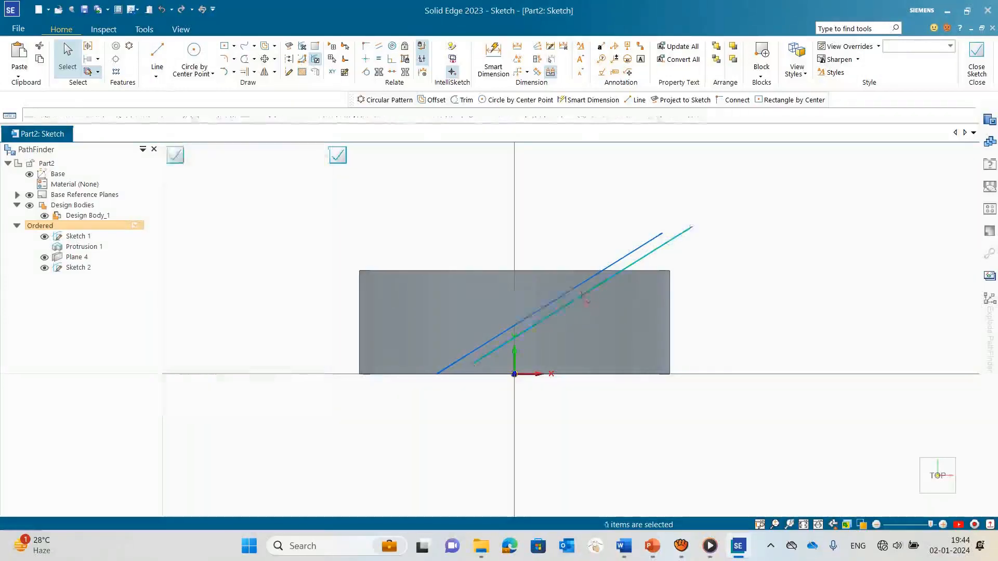
Step: Draw a line about 27 mm long from the offset line's upper end, along it, down to the disc's bottom edge
key(l)
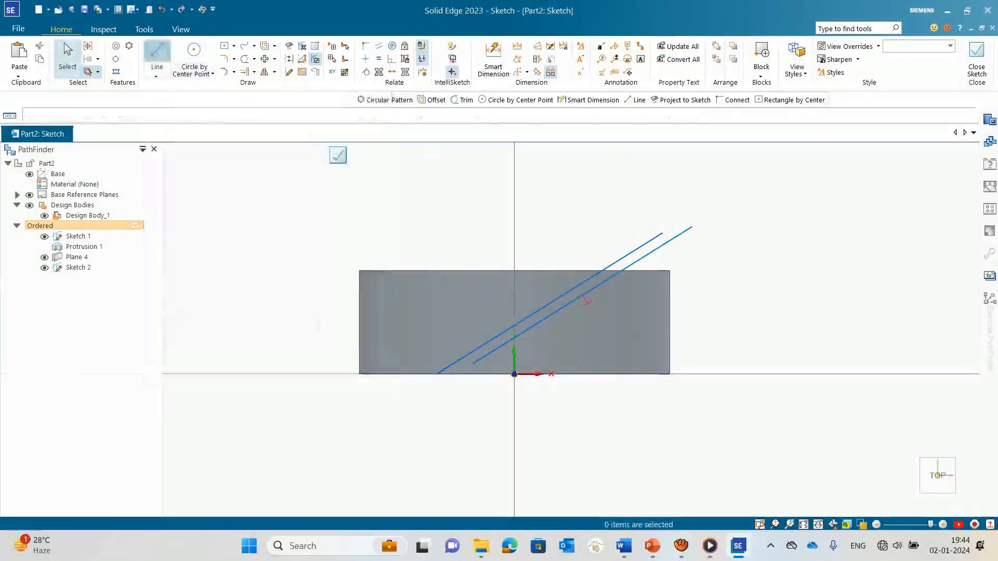
click(691, 227)
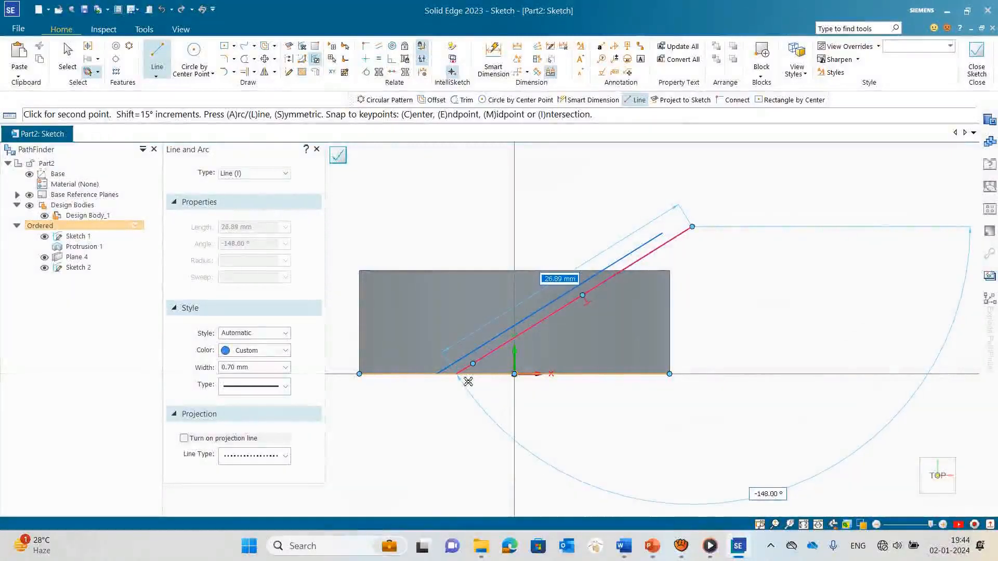
click(586, 300)
key(Escape)
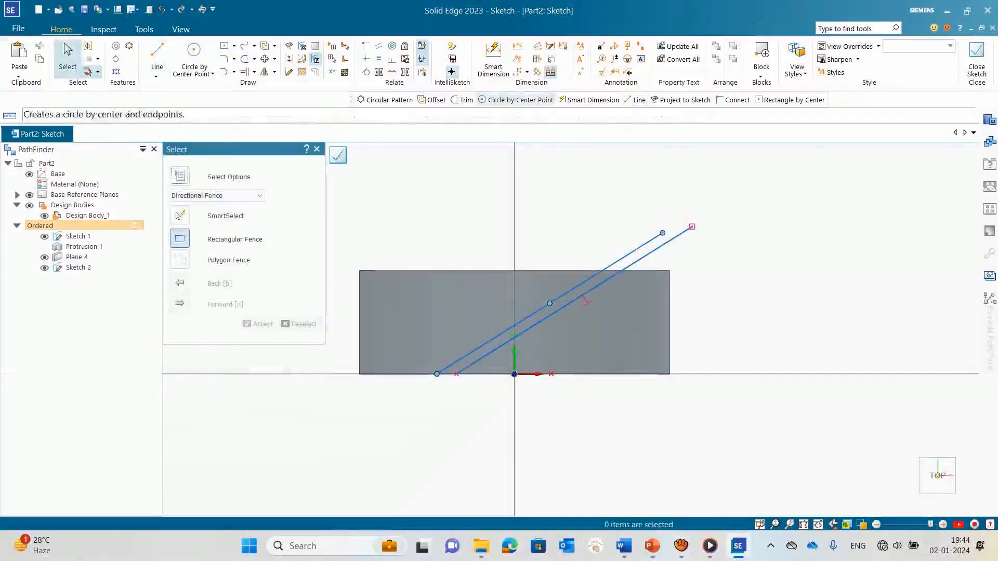
Step: Dimension the angle between the lower inclined line and the disc's bottom edge
click(517, 58)
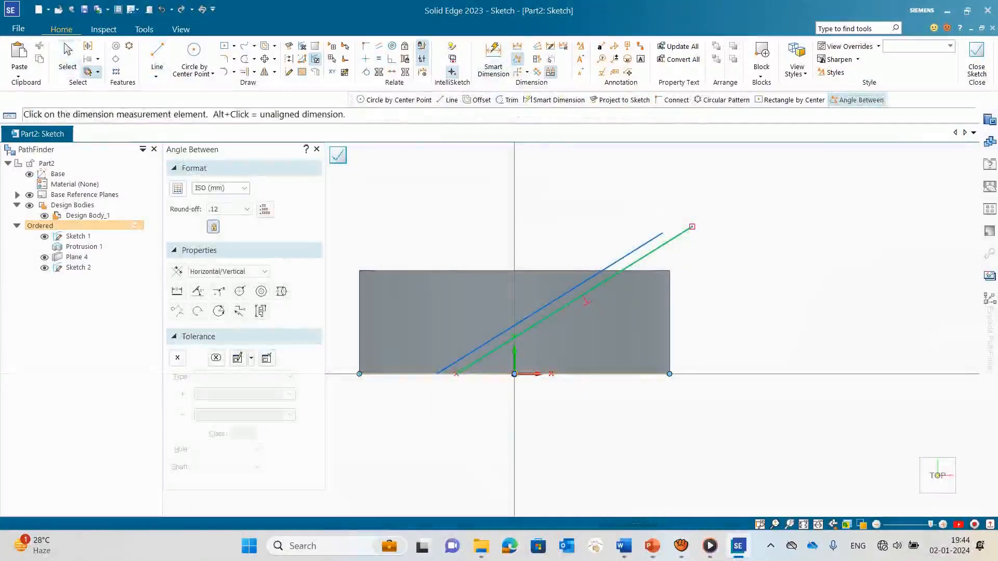
click(587, 301)
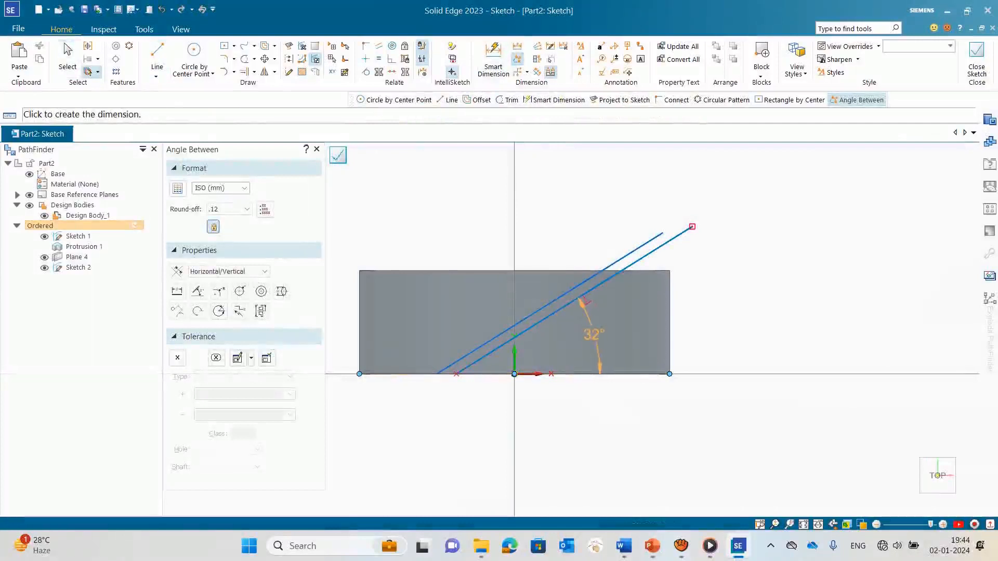
click(586, 300)
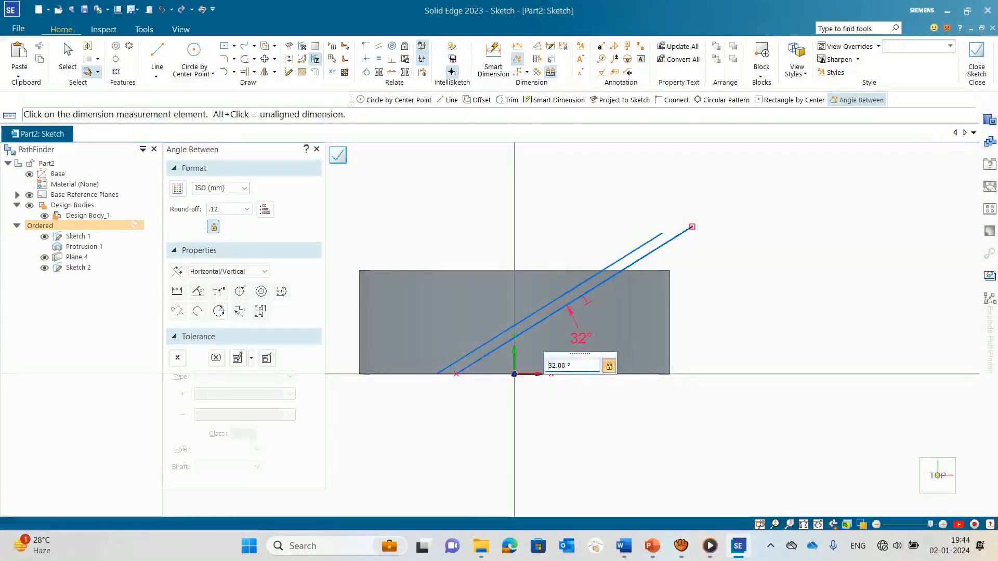
key(Escape)
scroll(636, 304, up, 4)
scroll(538, 211, down, 4)
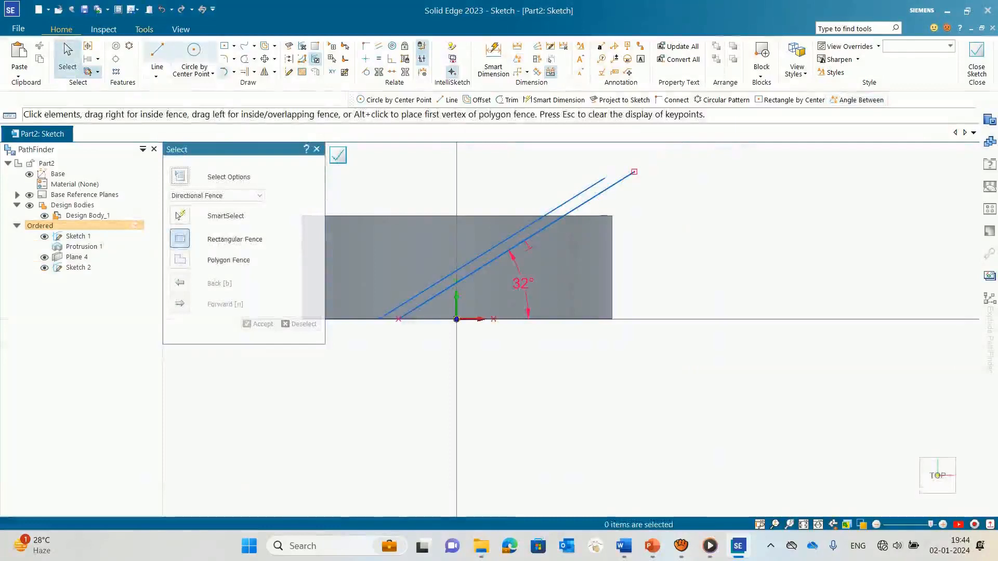
Step: Connect the lower ends of the two inclined lines with a horizontal line about 1.9 mm long on the disc's bottom edge
click(157, 52)
scroll(367, 306, up, 5)
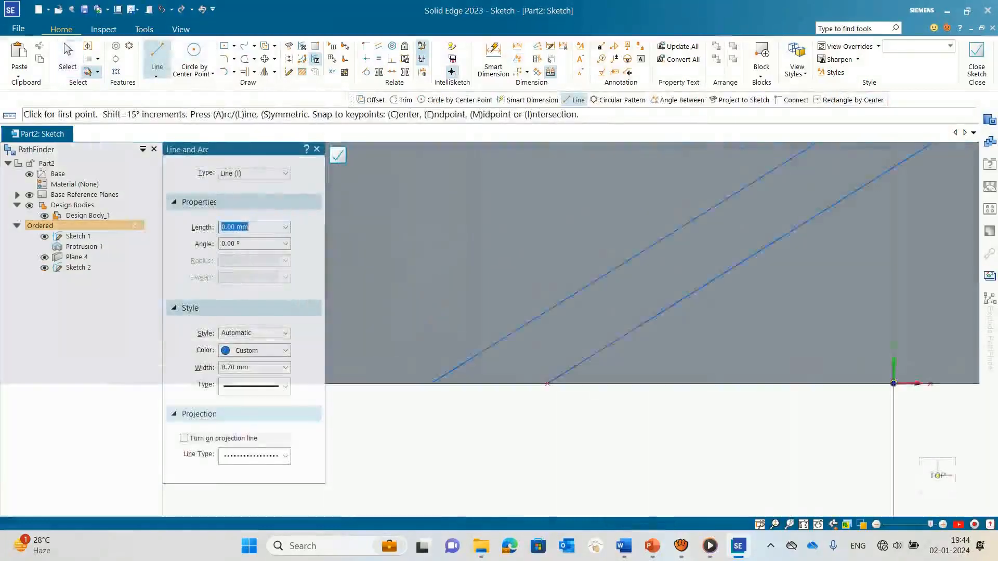
click(441, 383)
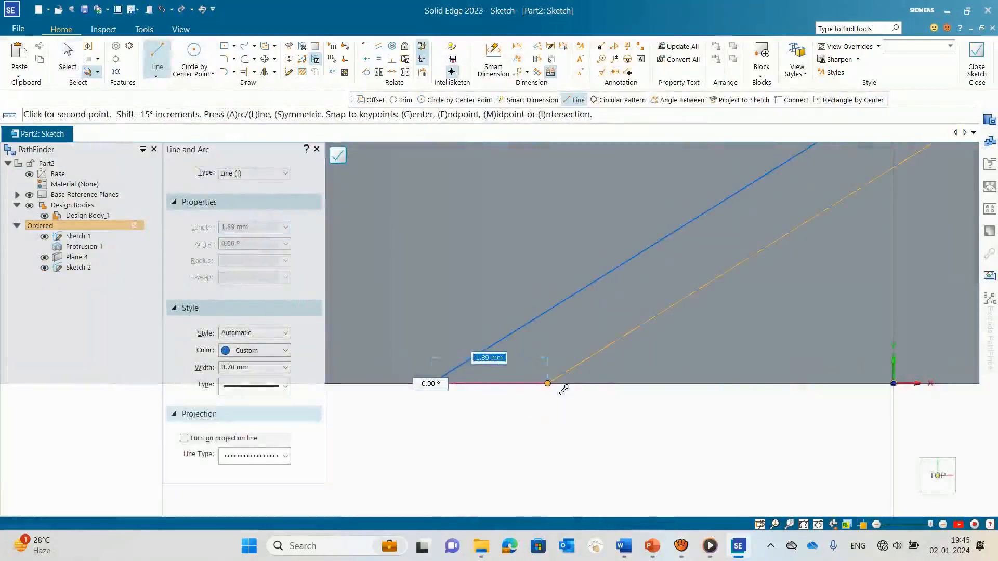
click(547, 384)
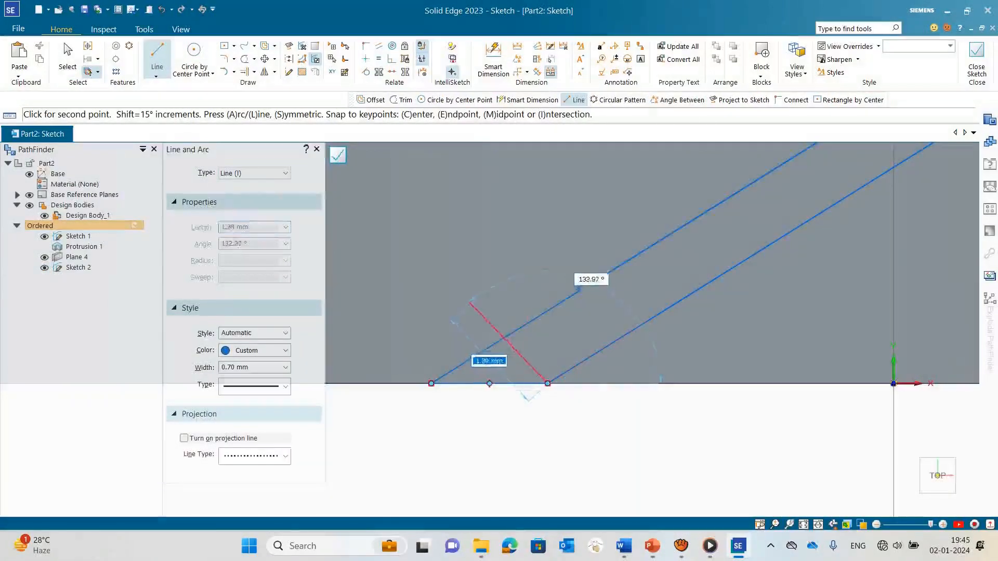
key(Escape)
scroll(425, 372, down, 8)
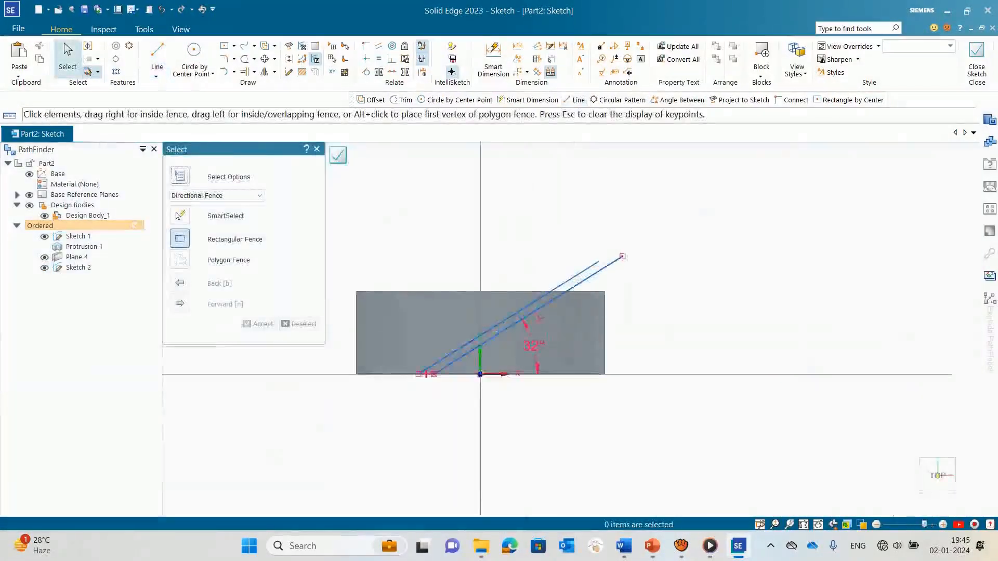
Step: Draw a horizontal line about 1.9 mm long on the disc's top edge, joining the points where both inclined lines cross it
scroll(533, 308, up, 5)
click(575, 100)
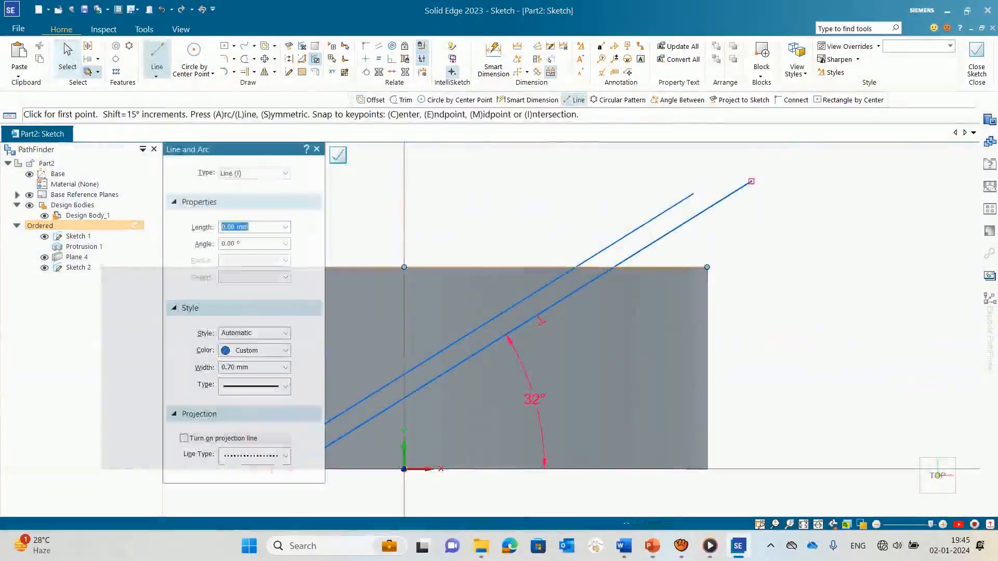
scroll(604, 274, up, 5)
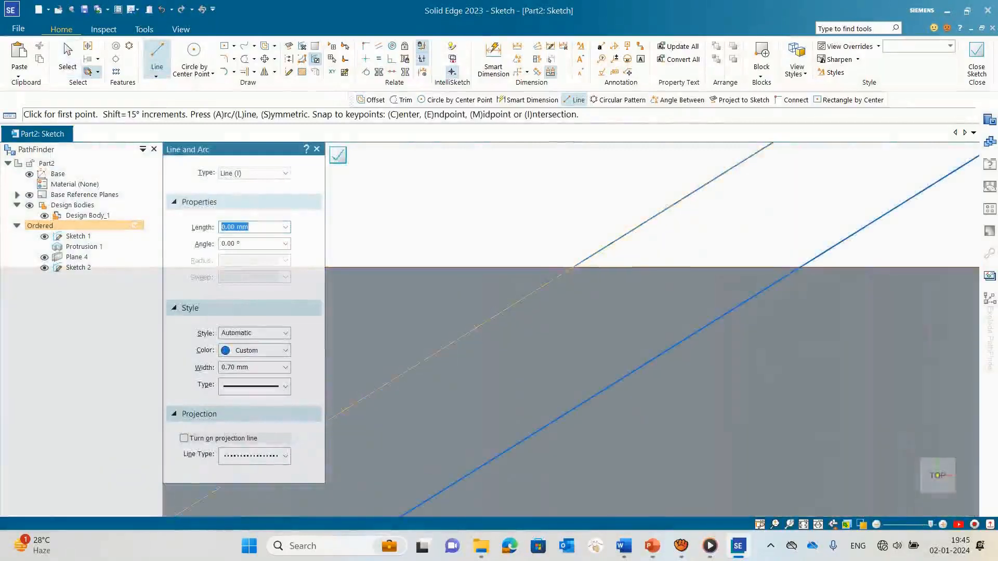
click(573, 268)
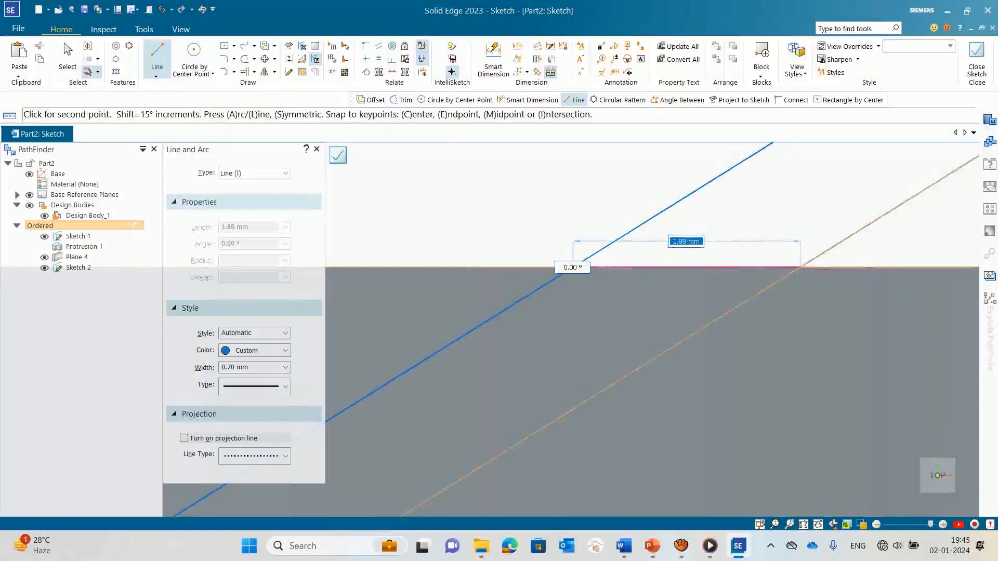
click(801, 268)
key(Escape)
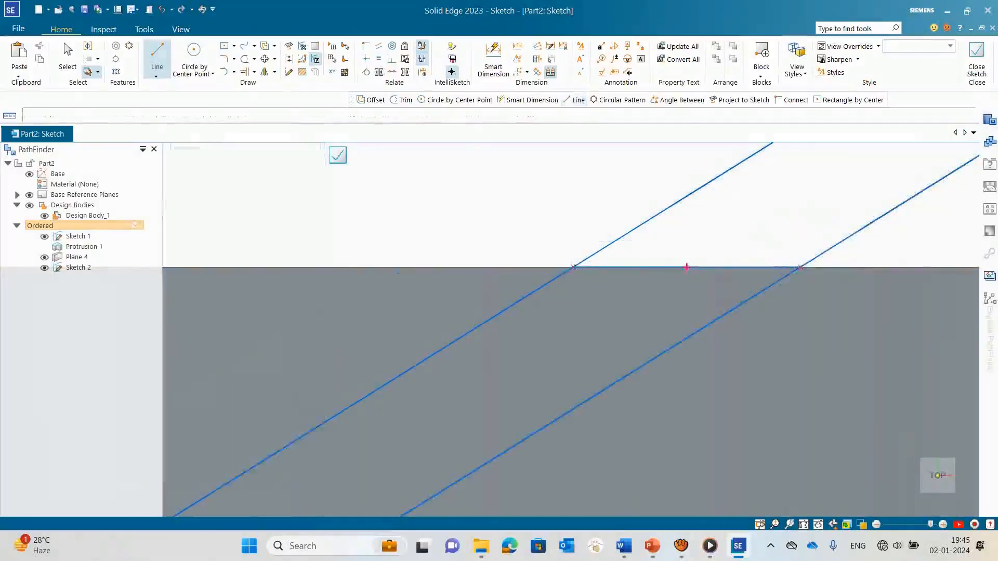
scroll(720, 229, down, 3)
scroll(623, 249, down, 3)
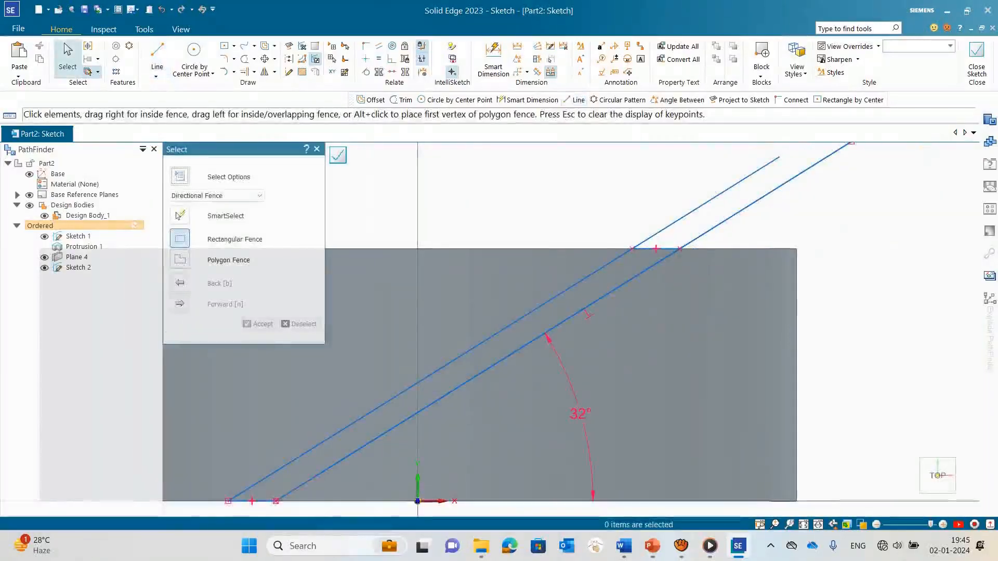
Step: Trim the portions of both inclined lines that extend above the disc's top edge
scroll(666, 239, up, 3)
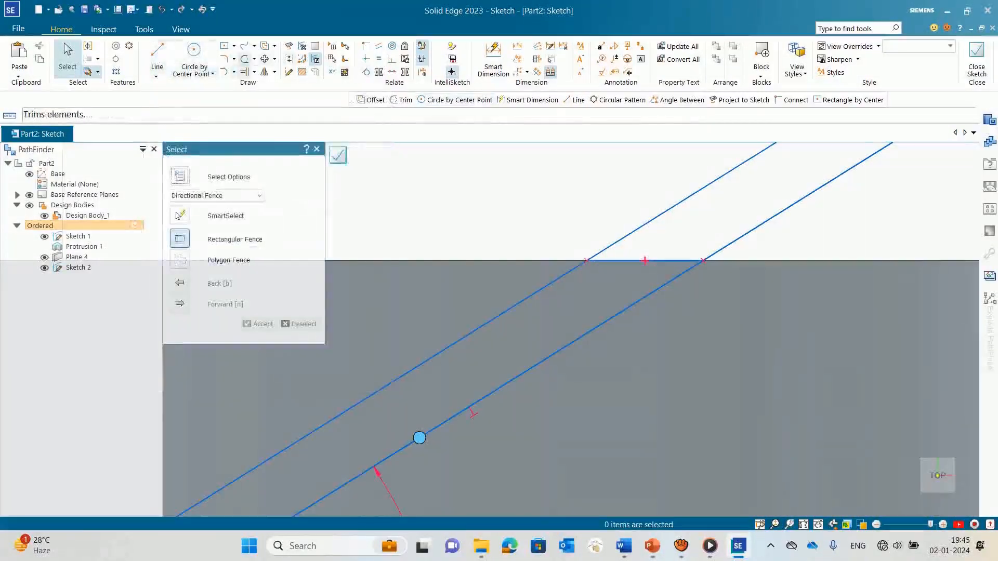
click(244, 59)
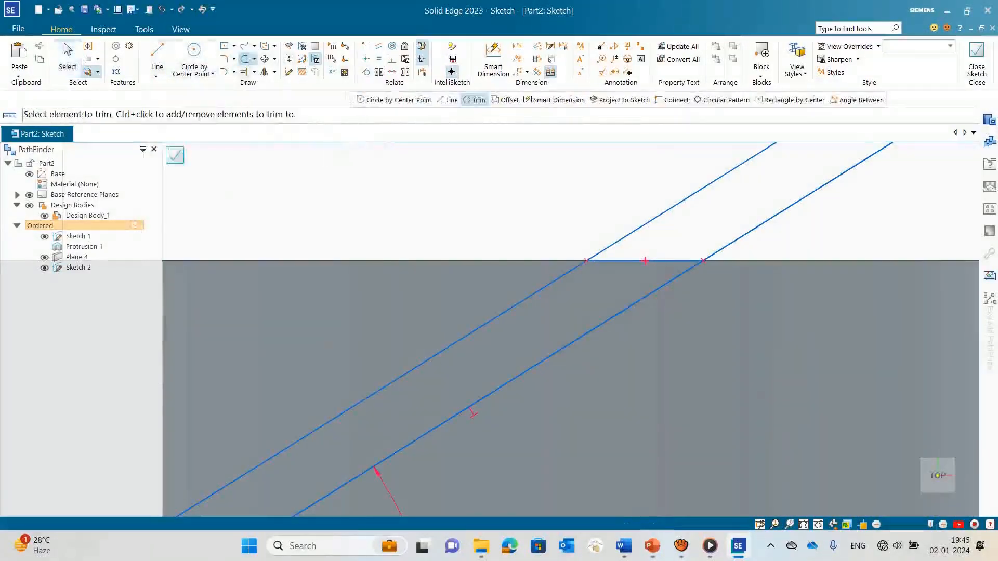
click(653, 219)
click(775, 216)
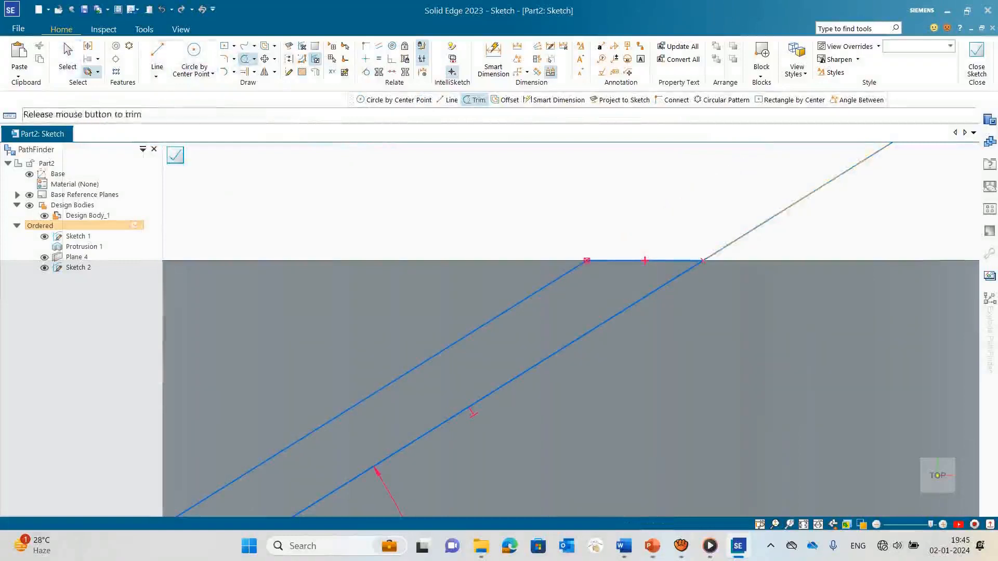
Step: Trim the remaining end of the lower inclined line above the disc's top edge and finish the sketch
click(774, 216)
scroll(746, 227, down, 7)
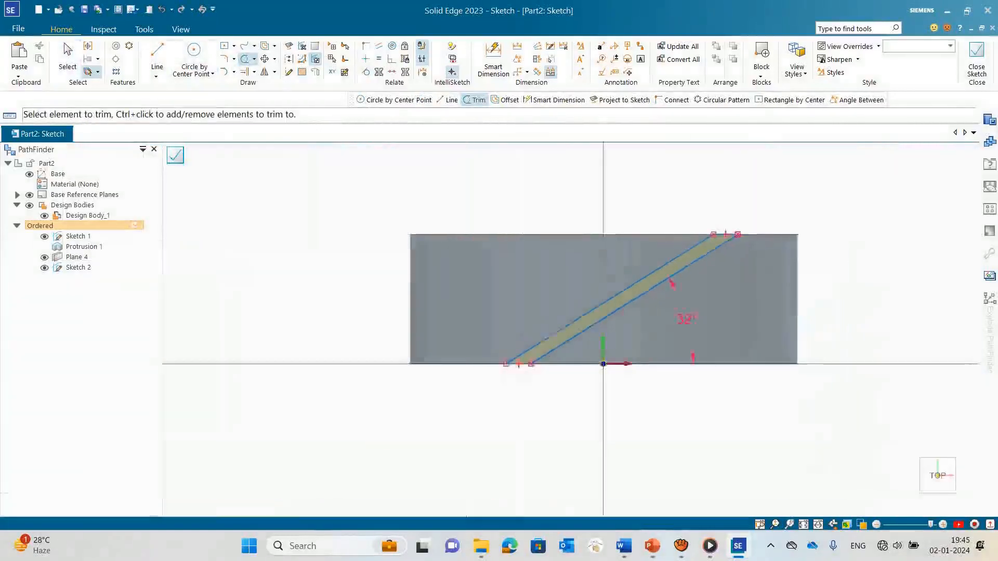
scroll(532, 379, up, 4)
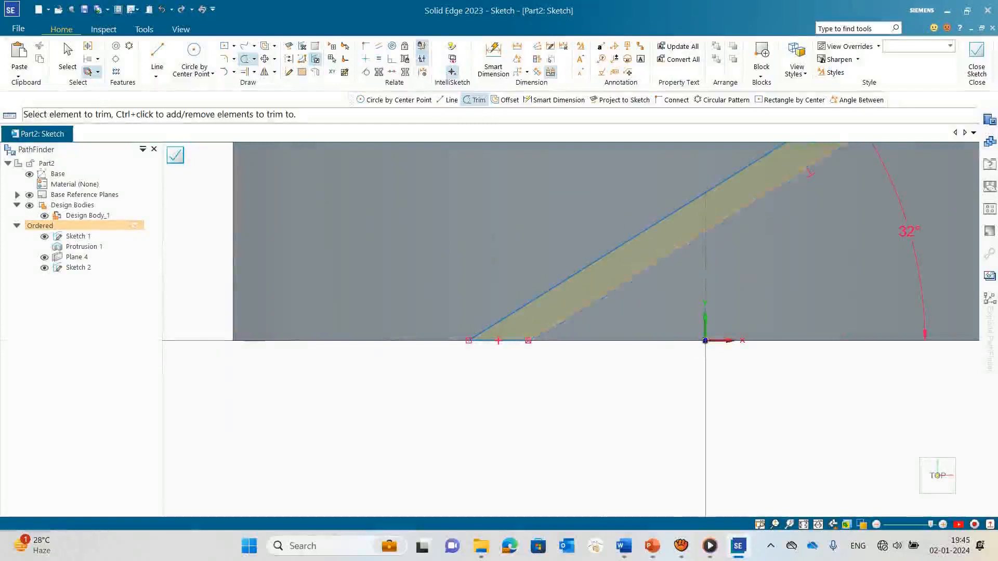
scroll(524, 320, down, 4)
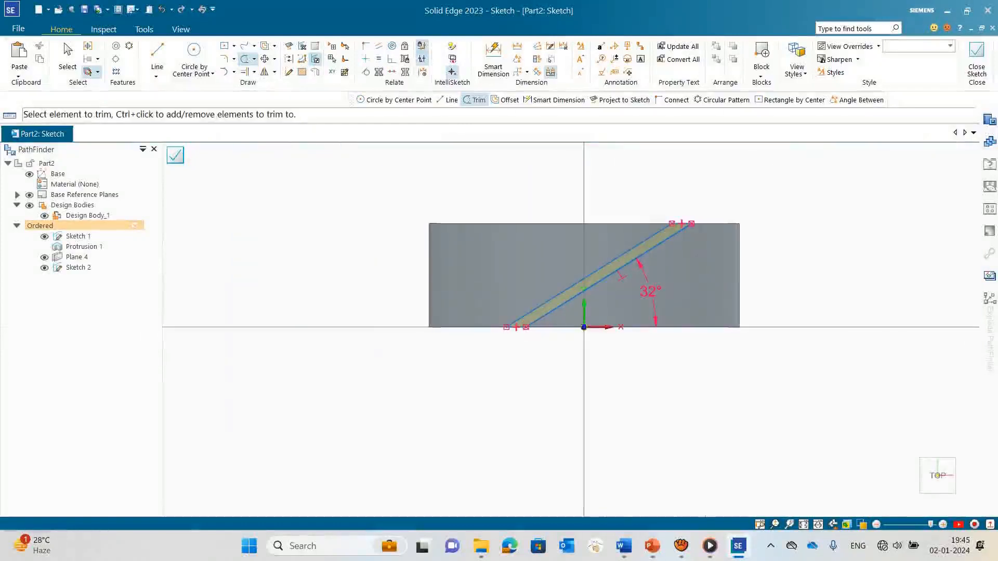
scroll(636, 202, up, 1)
mouse_move(636, 202)
middle_down()
mouse_move(645, 212)
mouse_move(626, 244)
mouse_move(521, 275)
mouse_move(478, 312)
mouse_move(473, 338)
middle_up()
scroll(522, 275, down, 4)
scroll(522, 277, down, 3)
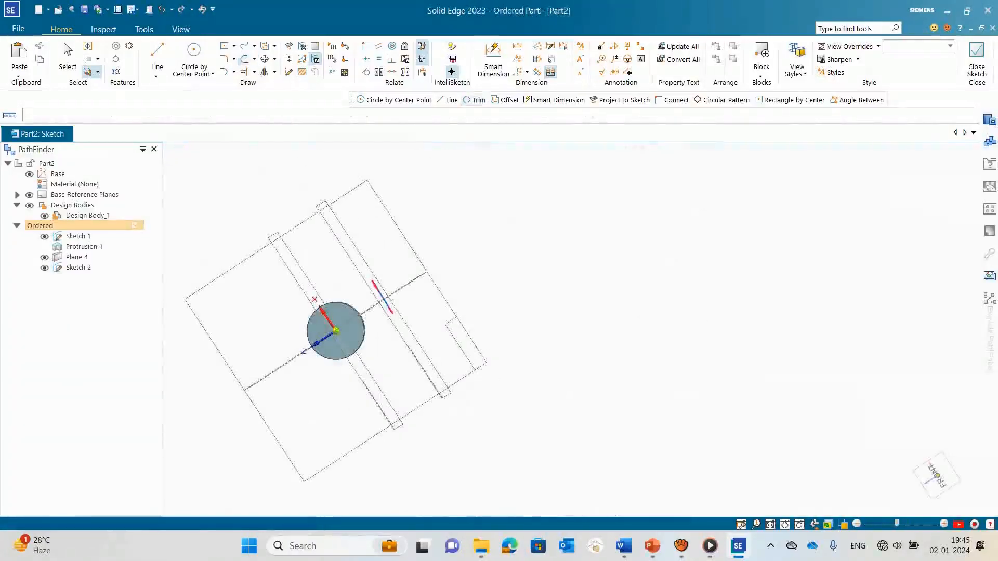
click(314, 57)
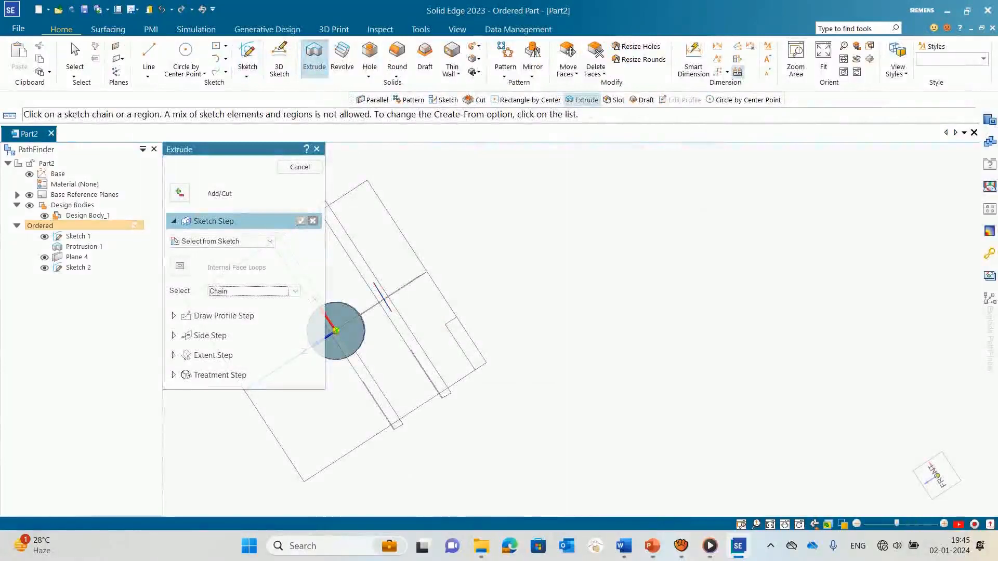
scroll(382, 322, up, 2)
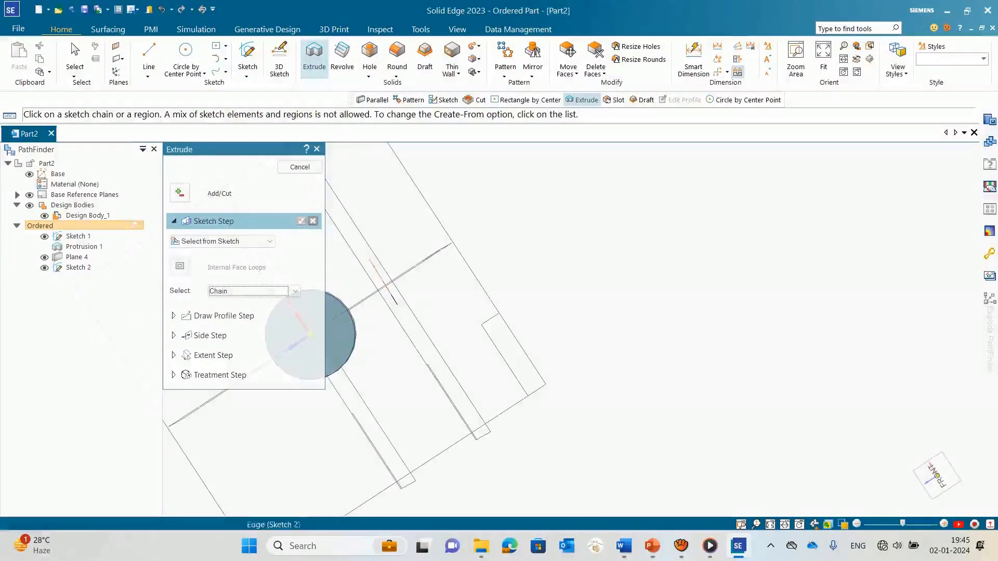
scroll(380, 285, up, 3)
scroll(426, 288, down, 3)
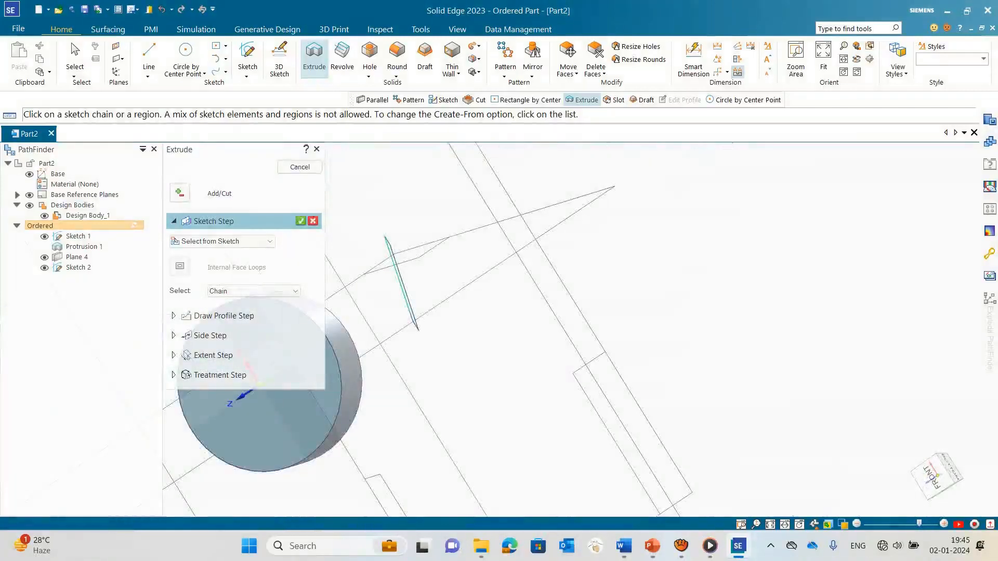
scroll(398, 252, up, 3)
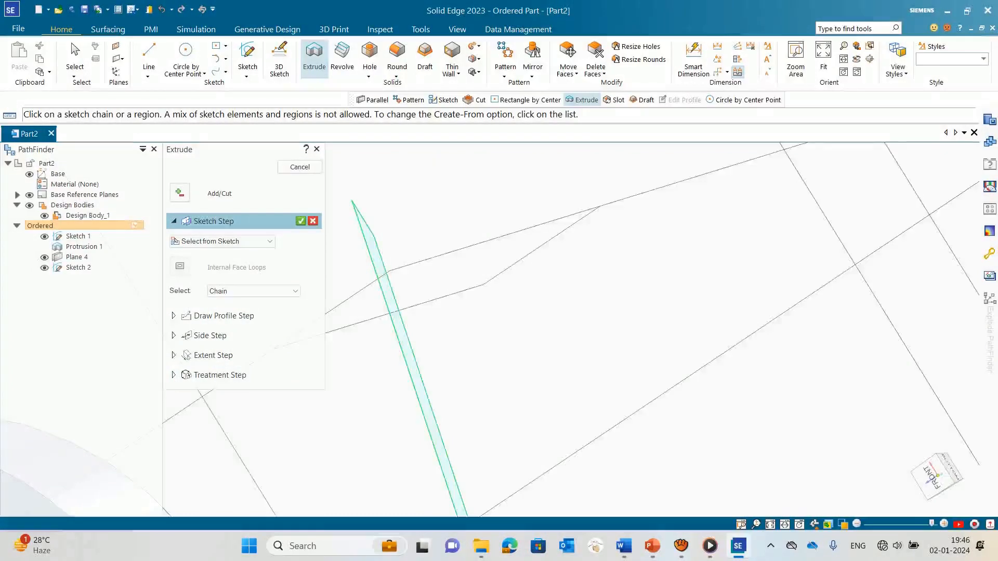
scroll(433, 242, down, 3)
click(301, 222)
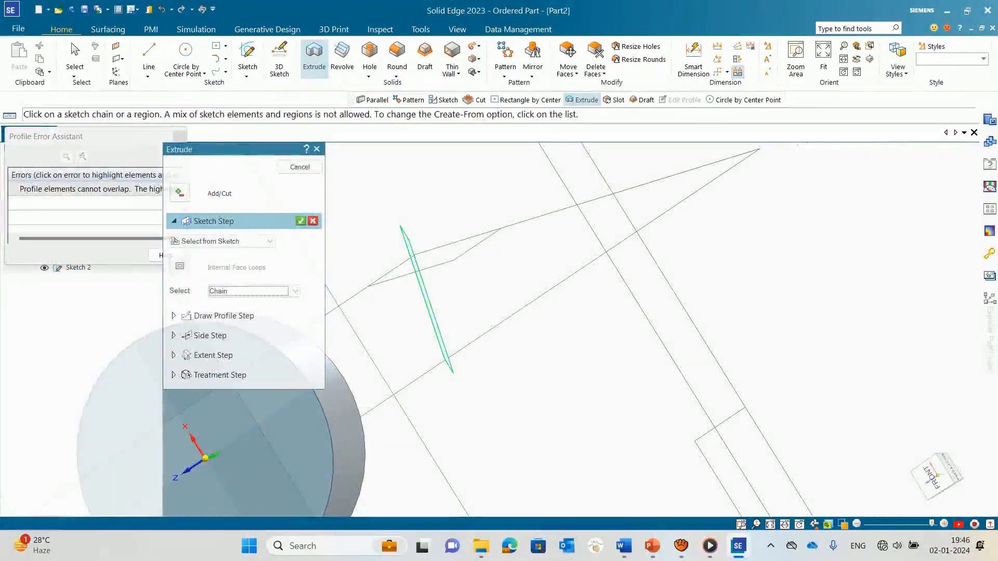
click(295, 291)
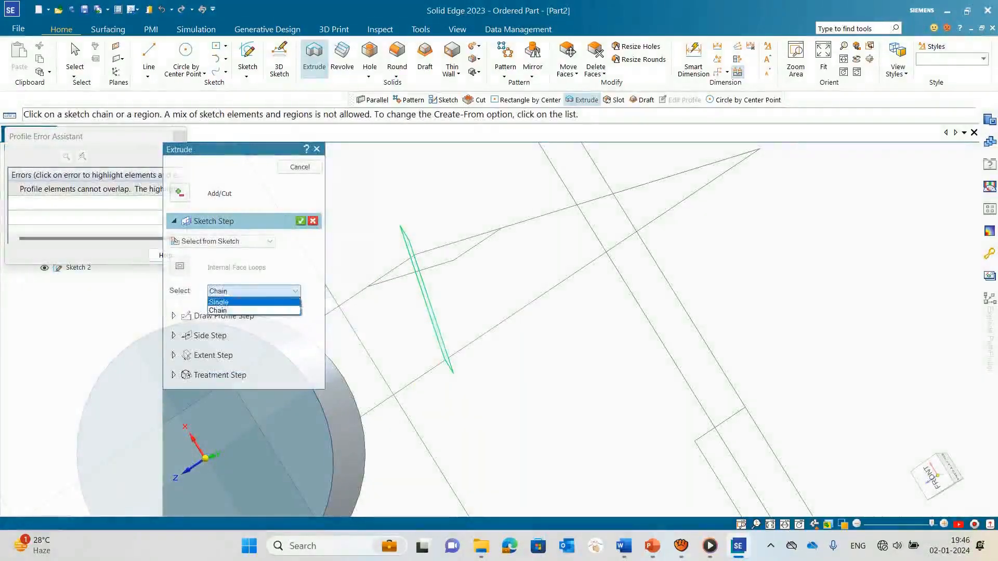
click(221, 301)
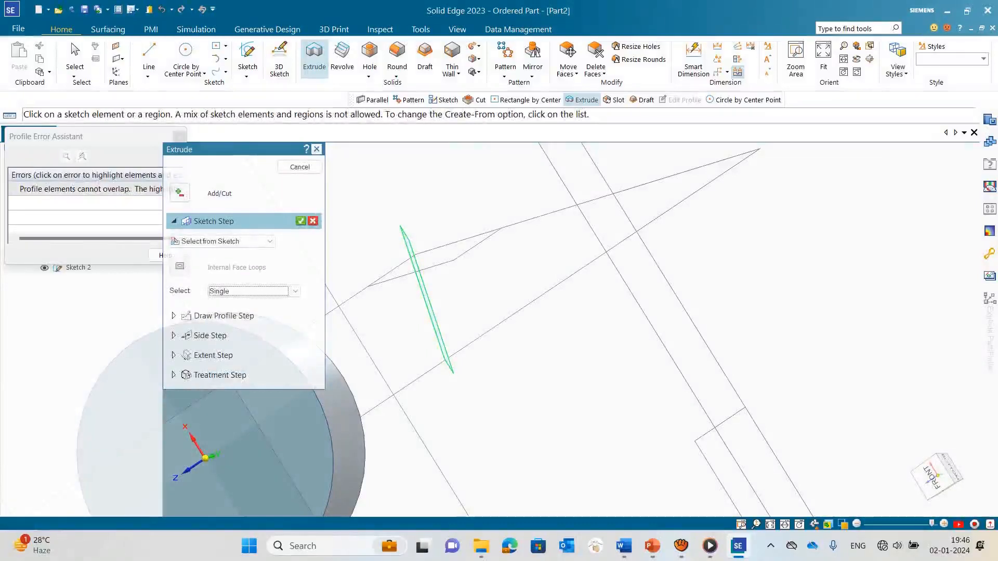
key(Escape)
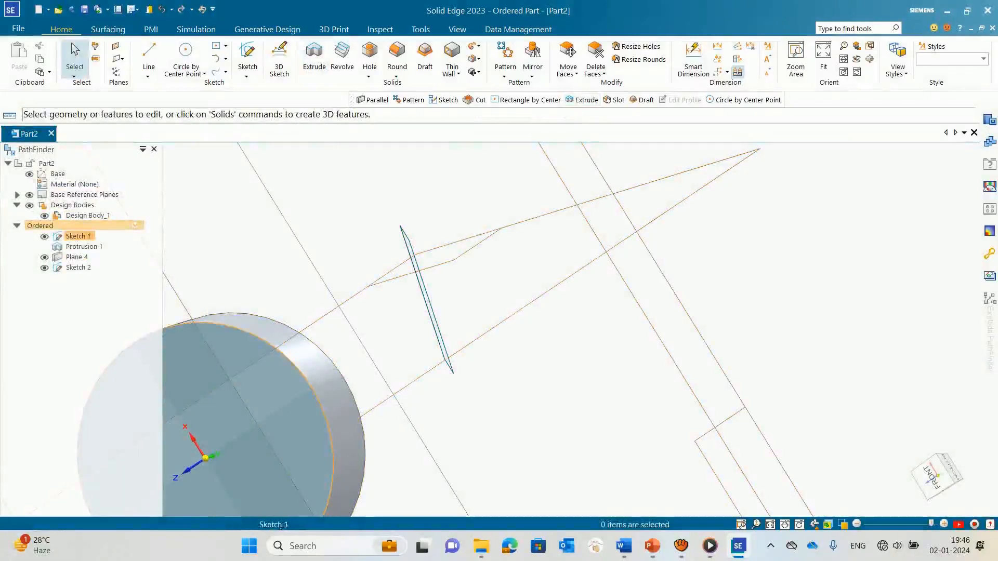
click(78, 268)
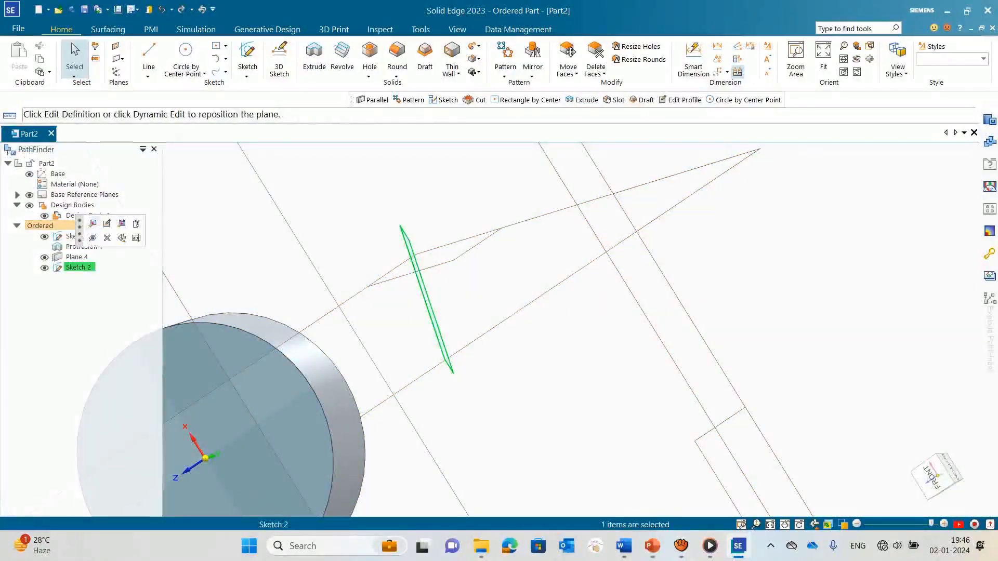
click(314, 57)
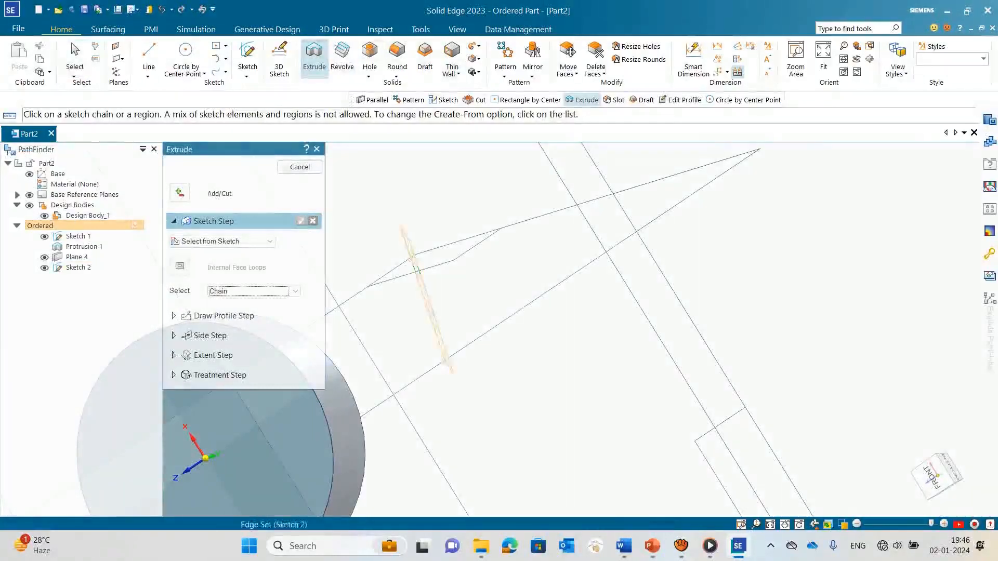
click(431, 312)
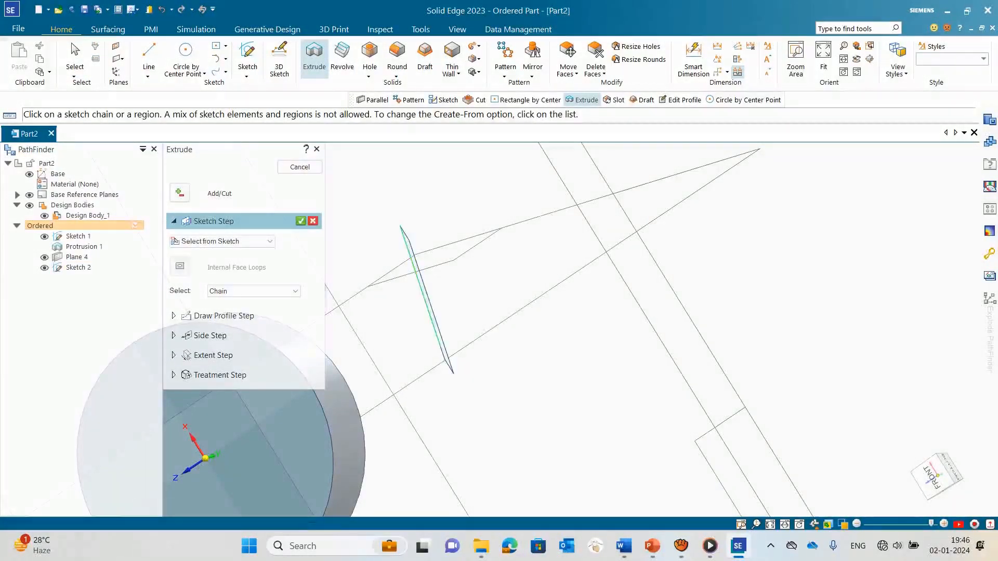
click(301, 221)
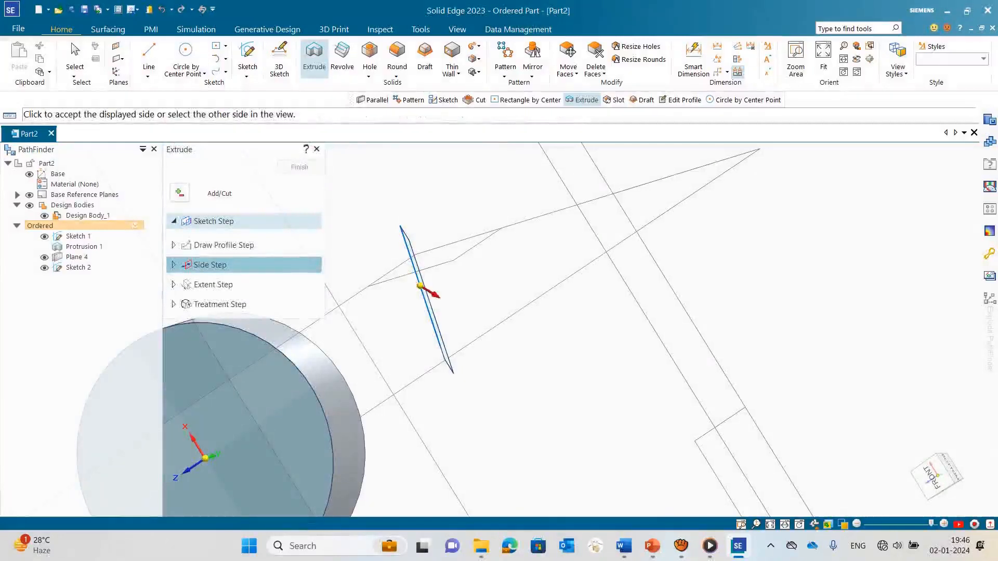
key(Escape)
Step: Start an extrusion of the closed narrow inclined region on the offset plane and set it to add material
double_click(77, 267)
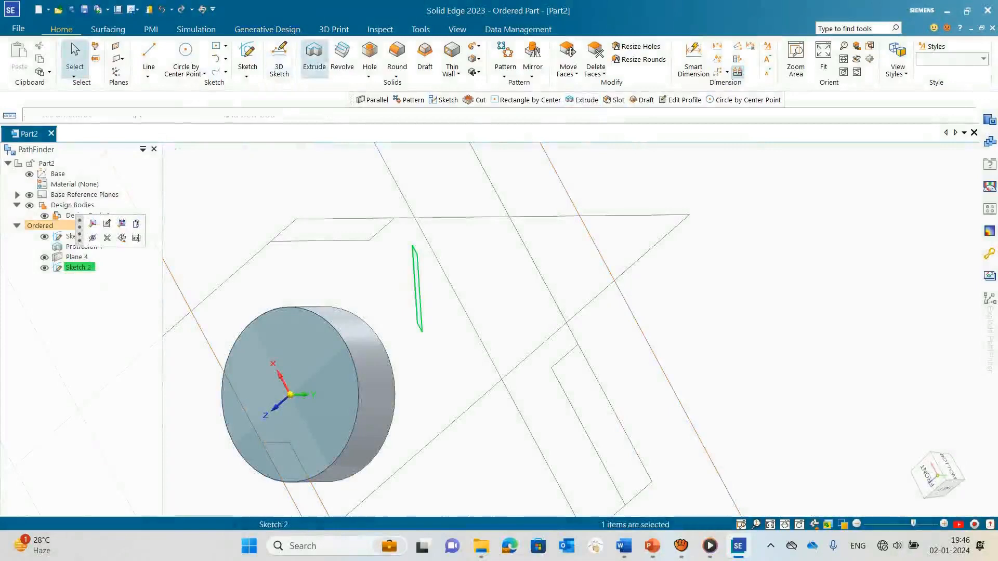
click(313, 57)
click(465, 311)
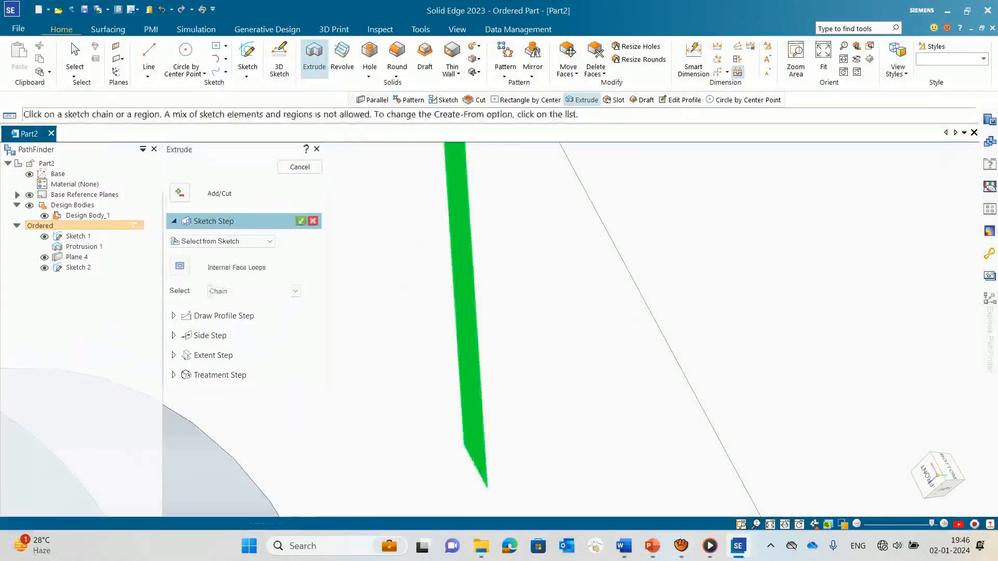
key(Return)
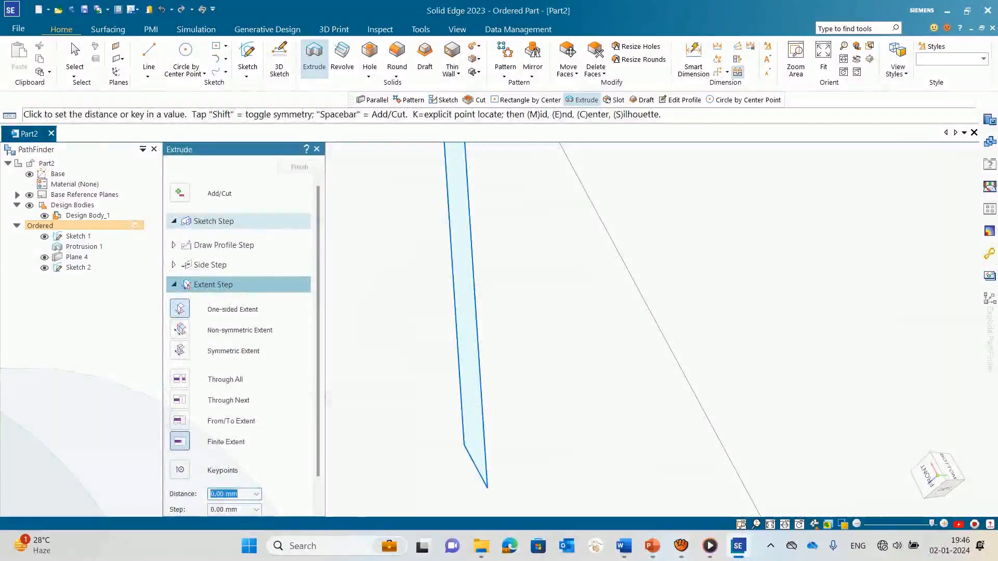
click(179, 193)
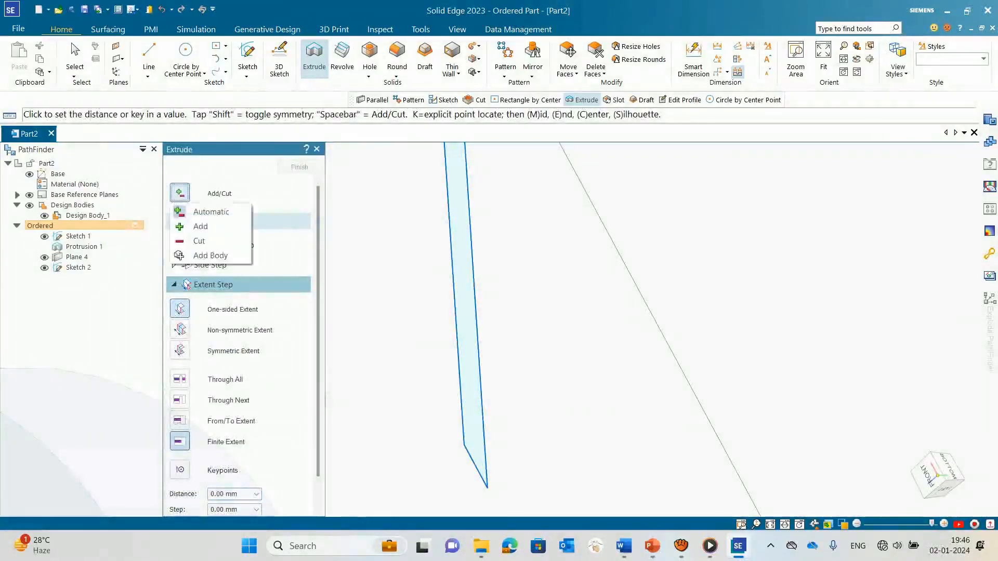
click(201, 227)
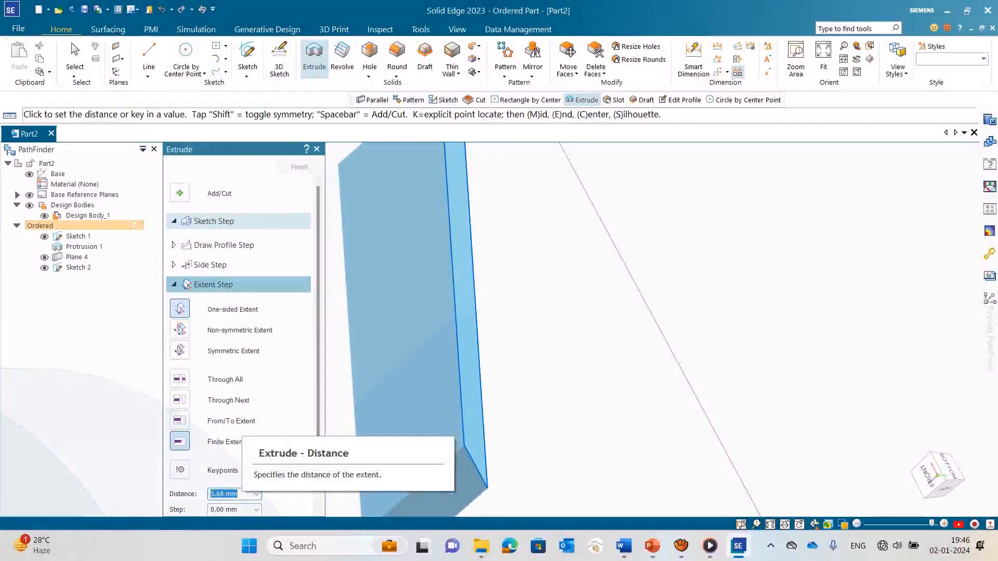
Step: Extend the blade extrusion with Through Next toward the disc and finish the feature
text(15)
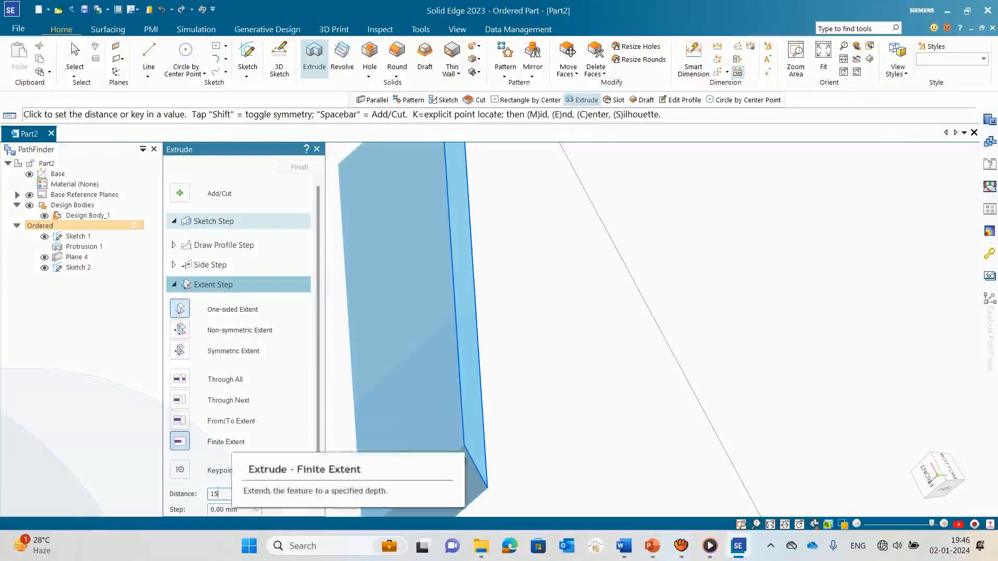
click(180, 400)
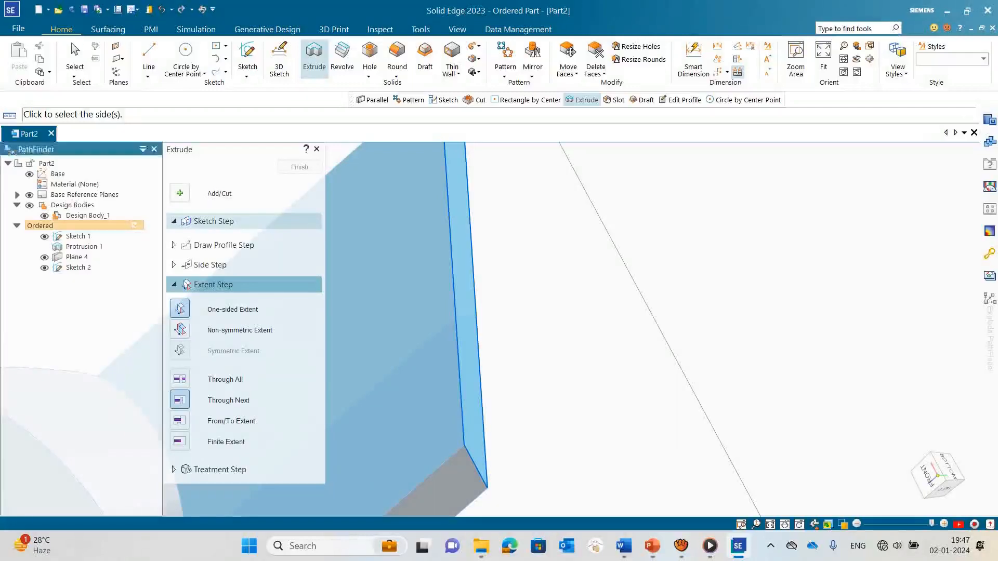
scroll(415, 275, down, 5)
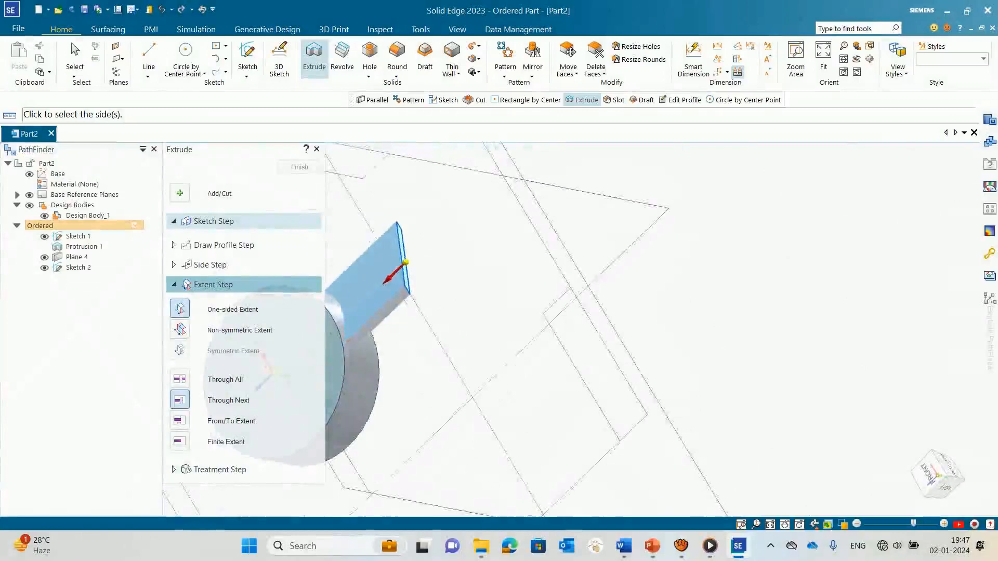
click(384, 286)
middle_drag(409, 294, 397, 364)
click(300, 167)
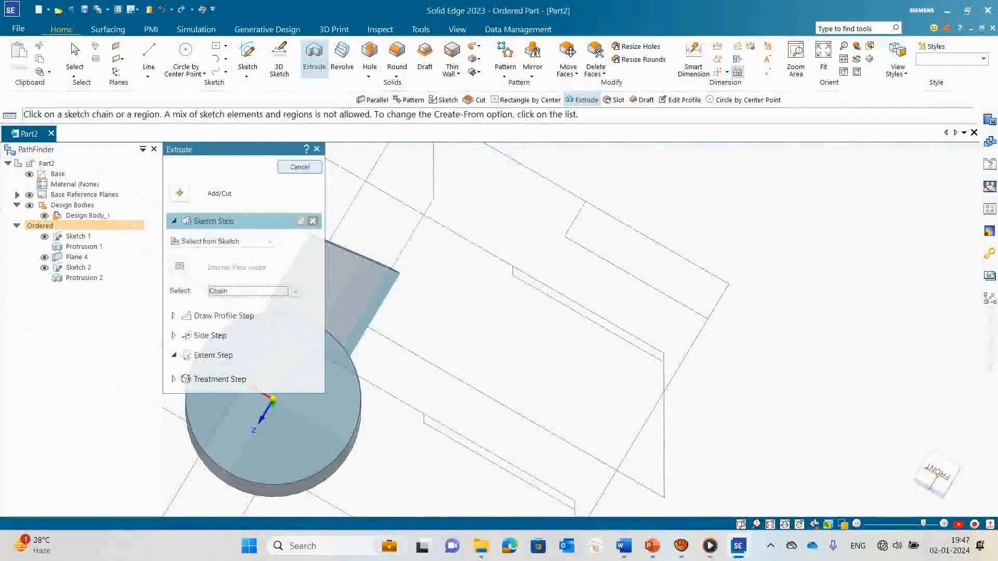
click(316, 149)
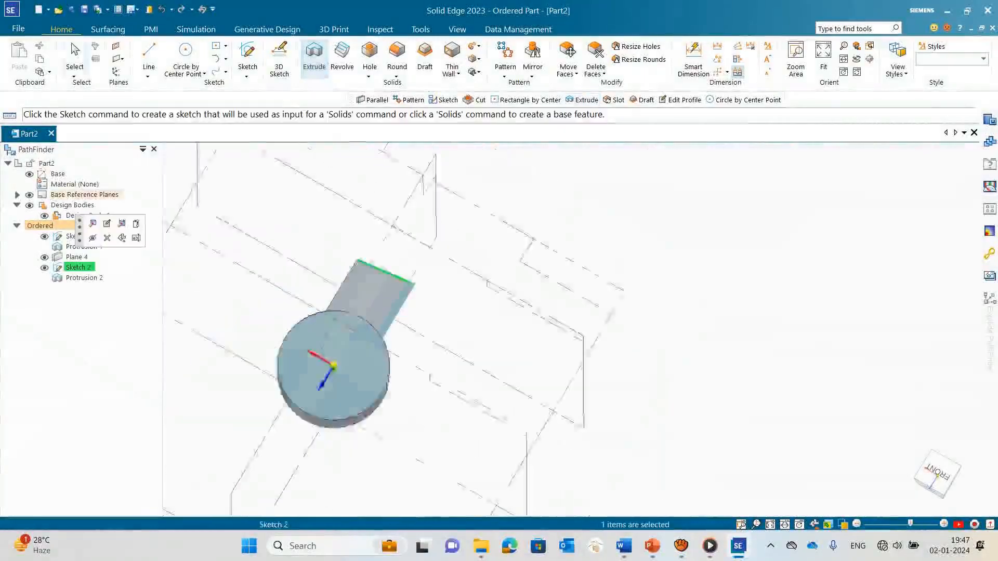
Step: Examine the extruded blade and its junction with the disc from several angles
scroll(446, 304, down, 2)
middle_drag(446, 304, 416, 331)
scroll(367, 293, up, 7)
key(Escape)
scroll(582, 305, down, 2)
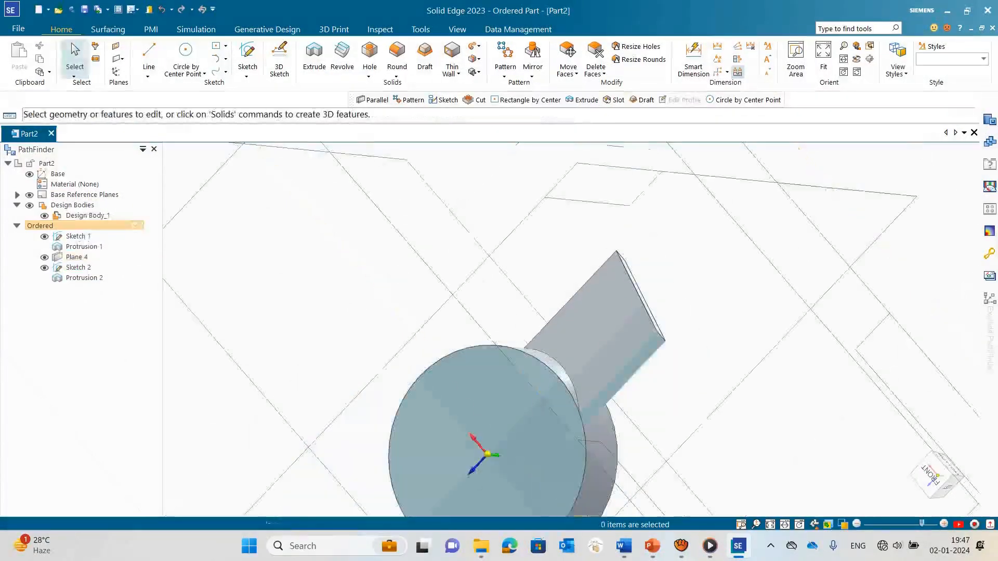
scroll(592, 322, down, 2)
middle_drag(592, 323, 542, 333)
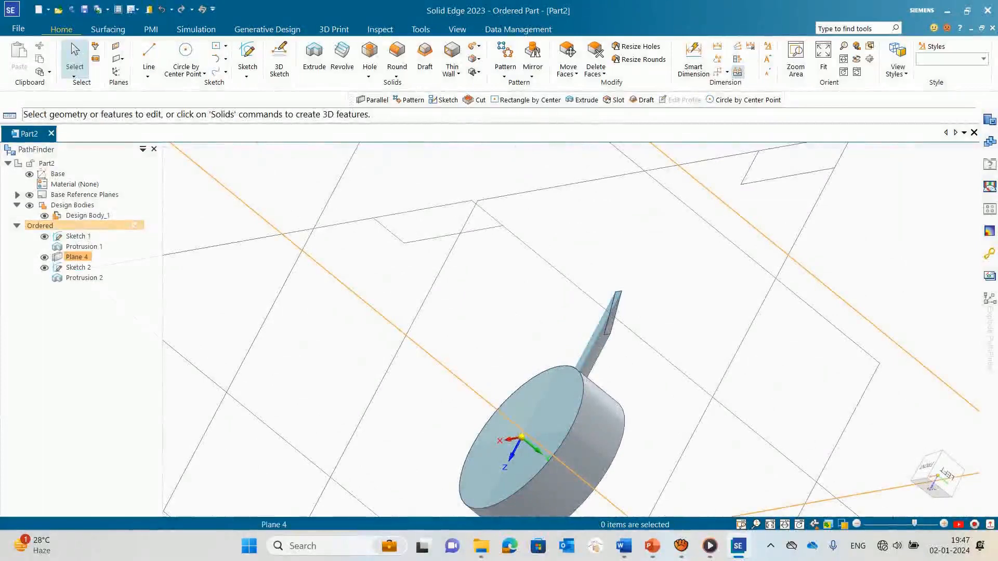
scroll(609, 278, down, 6)
mouse_move(609, 273)
middle_down()
mouse_move(626, 286)
mouse_move(612, 285)
middle_up()
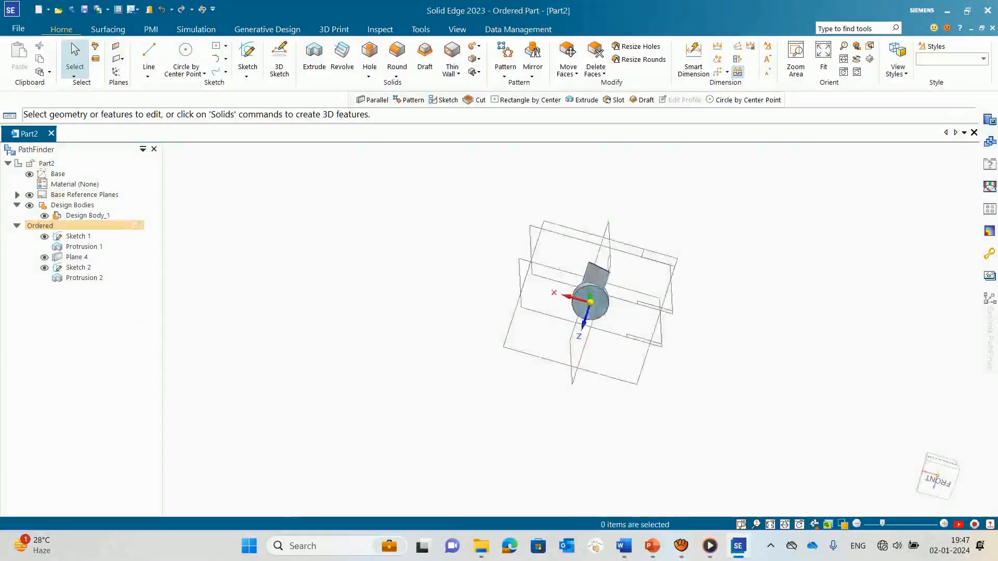
scroll(613, 284, up, 7)
scroll(675, 278, down, 4)
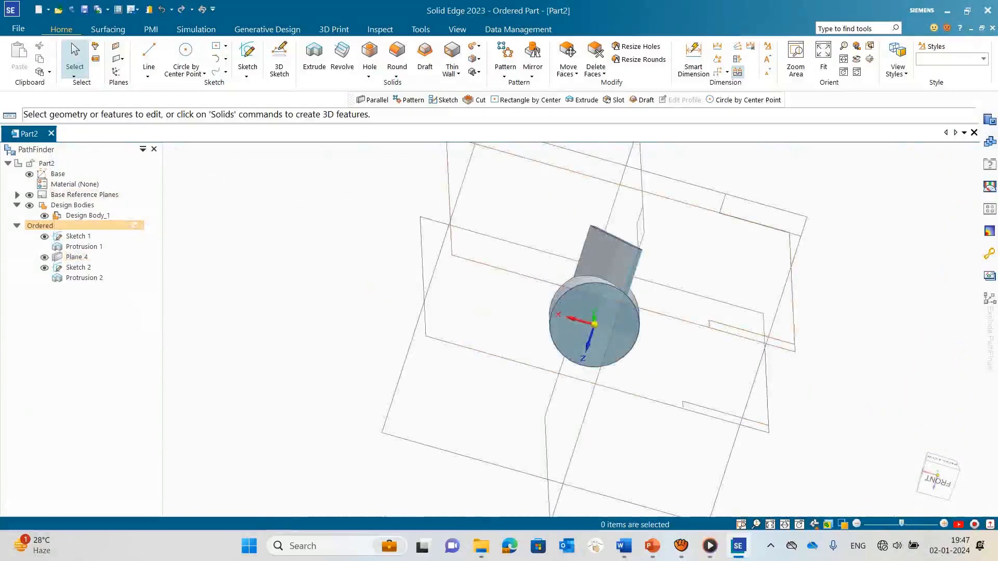
scroll(794, 197, up, 3)
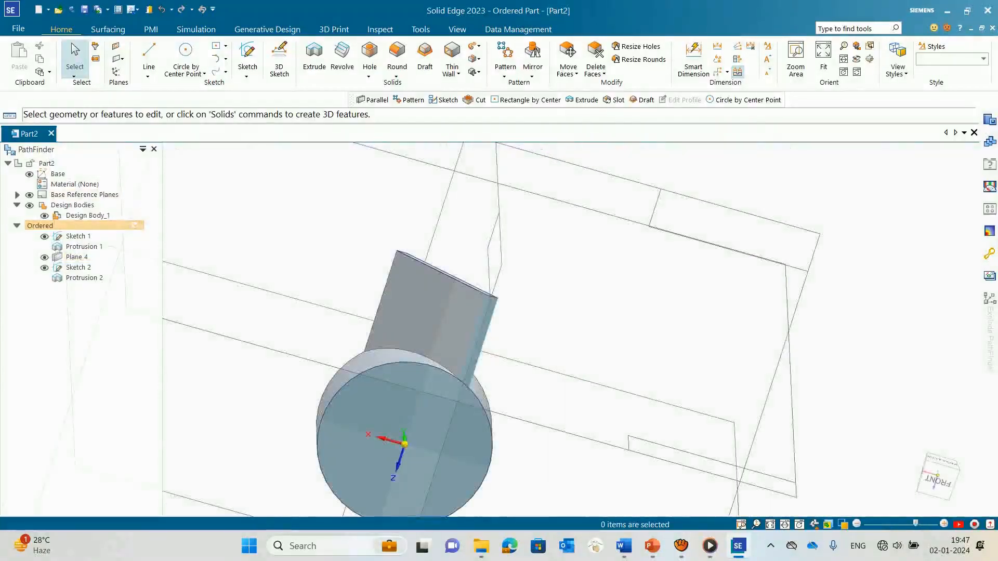
Step: Start a fast feature pattern of the inclined blade extrusion, with the disc's flat front face as the pattern plane
click(504, 76)
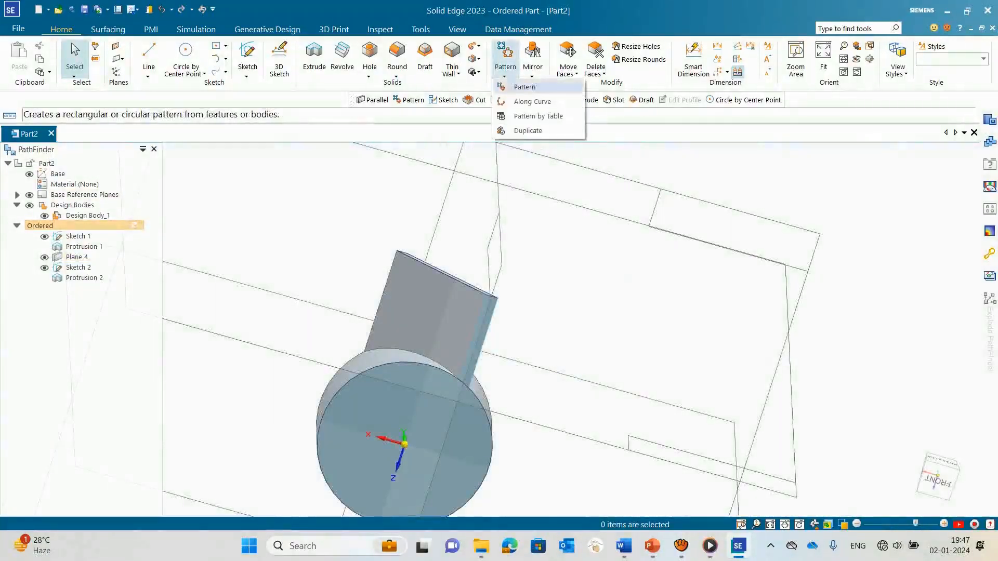
click(524, 87)
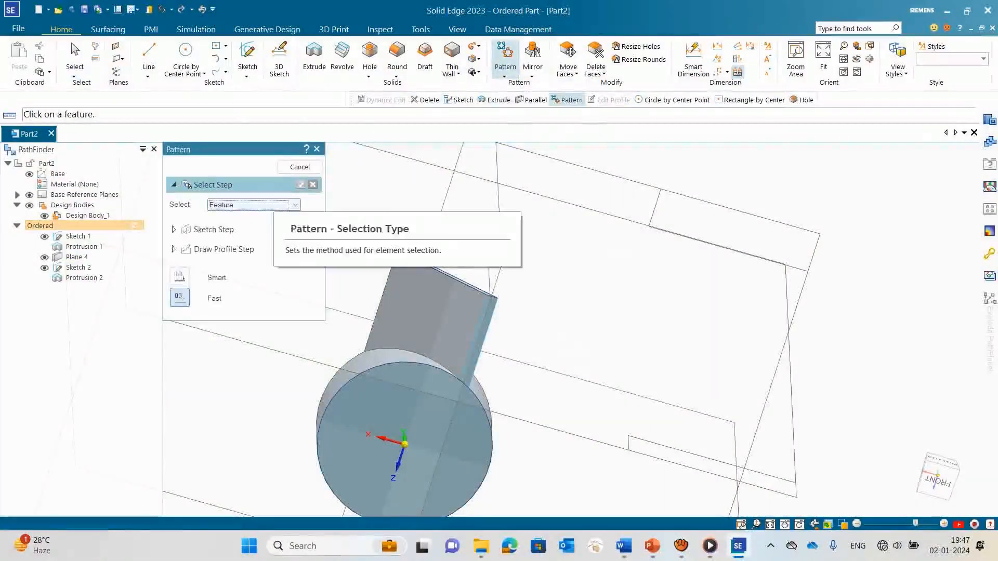
click(84, 278)
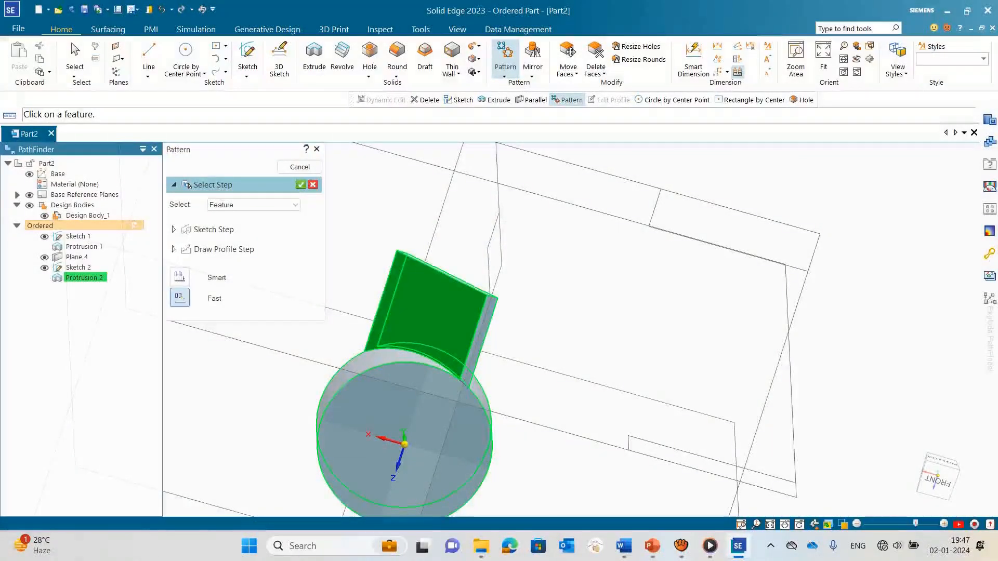
key(Return)
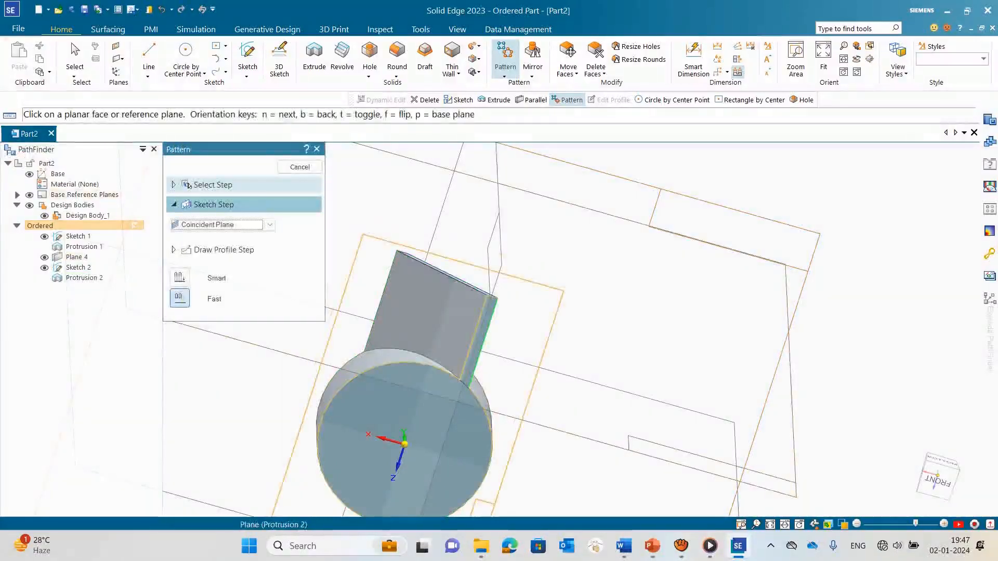
click(416, 390)
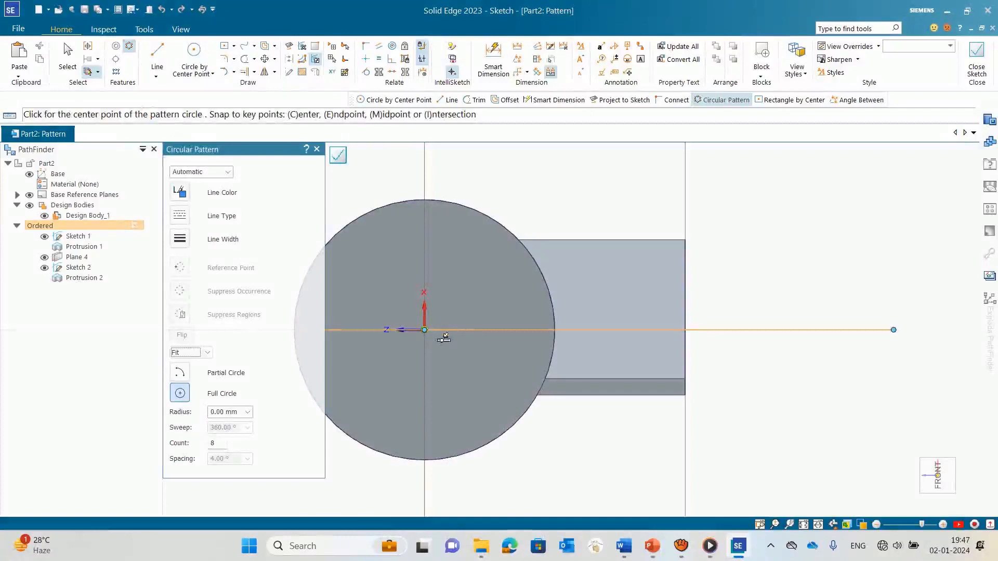
Step: Define a full-circle pattern of 8 blades centred on the disc with a 15 mm radius and finish the pattern
click(425, 330)
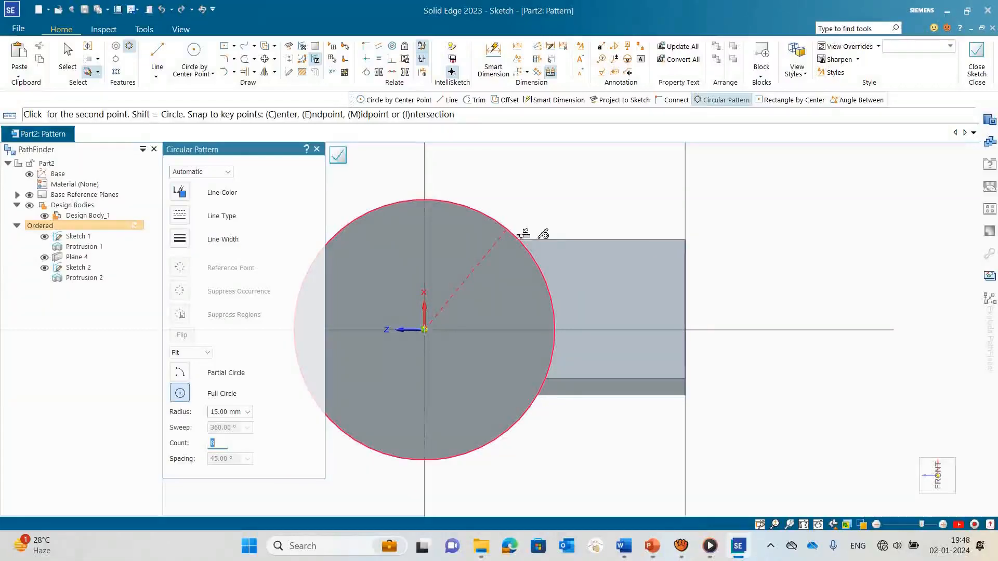
click(507, 229)
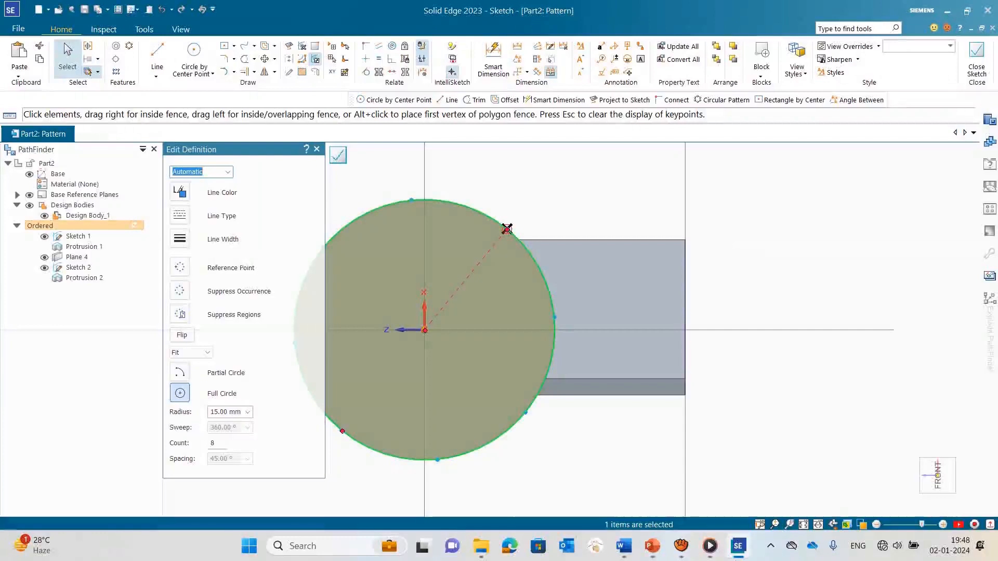
click(338, 155)
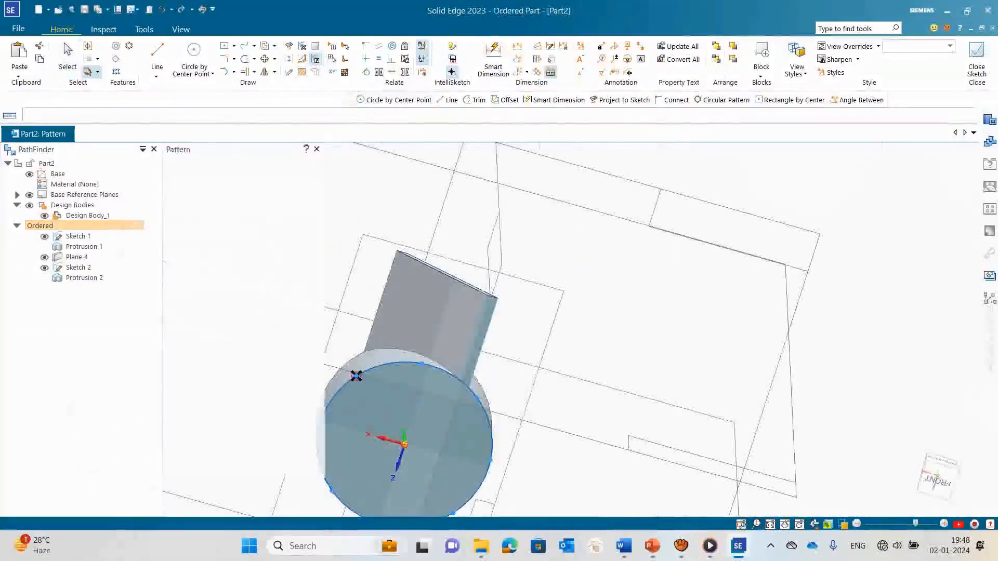
scroll(416, 270, down, 3)
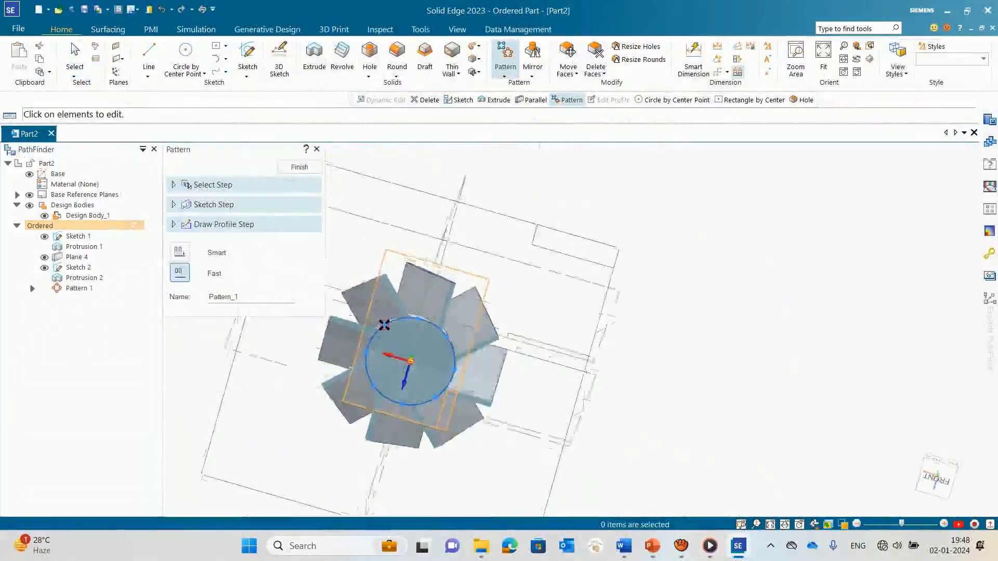
middle_drag(416, 270, 410, 187)
middle_drag(381, 362, 382, 429)
key(ctrl+f)
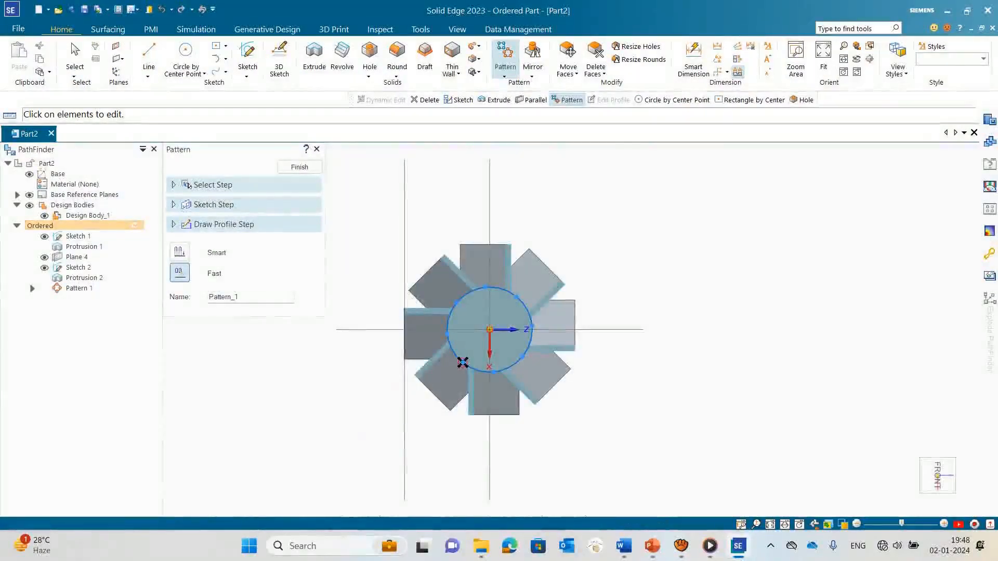
click(300, 166)
Step: Start a new sketch on the flat front face of the bladed disc
middle_drag(385, 395, 448, 287)
scroll(448, 287, up, 3)
middle_drag(451, 231, 466, 299)
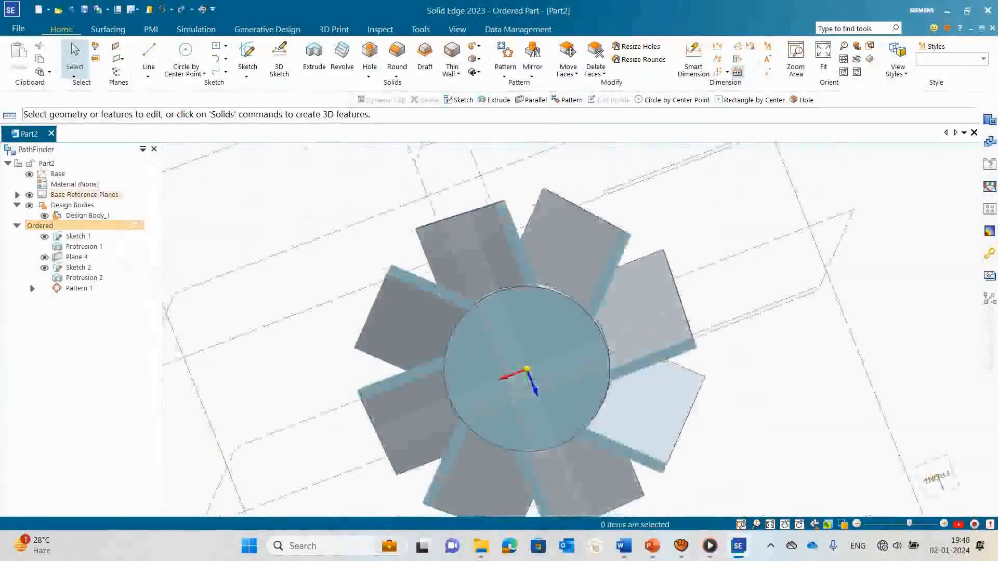
scroll(466, 299, down, 4)
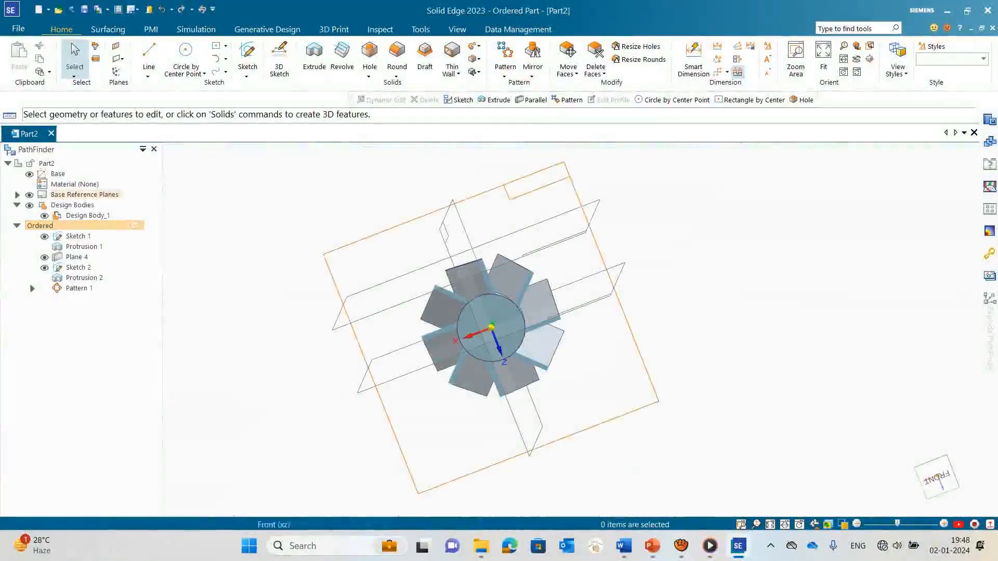
scroll(401, 345, up, 3)
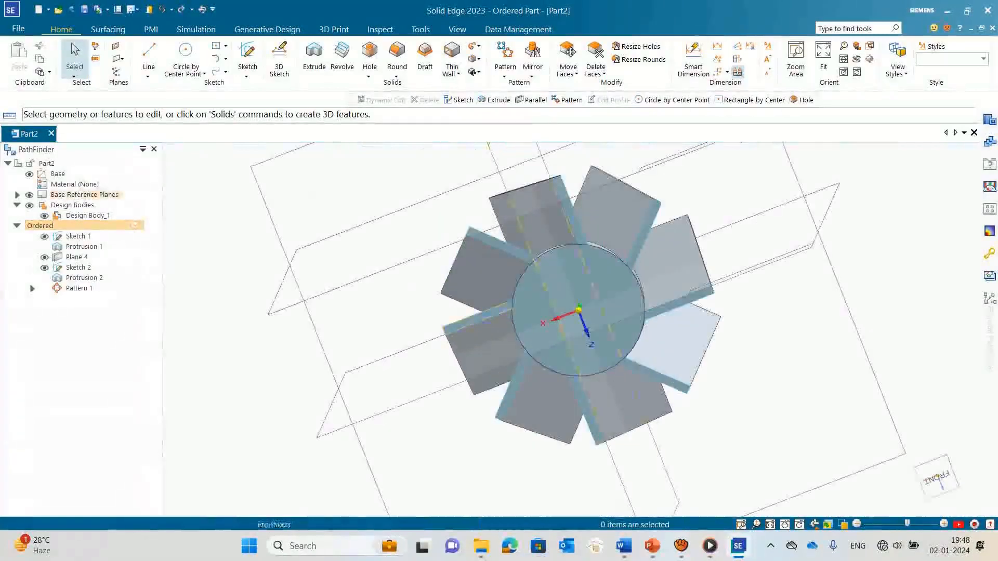
mouse_move(402, 345)
middle_down()
mouse_move(509, 333)
mouse_move(462, 297)
mouse_move(382, 340)
middle_up()
click(247, 57)
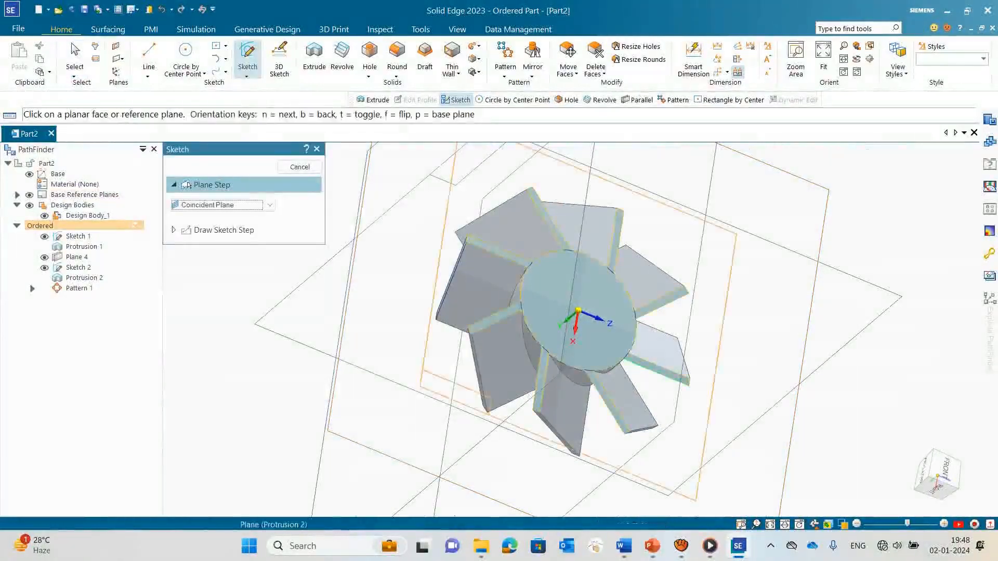
click(571, 297)
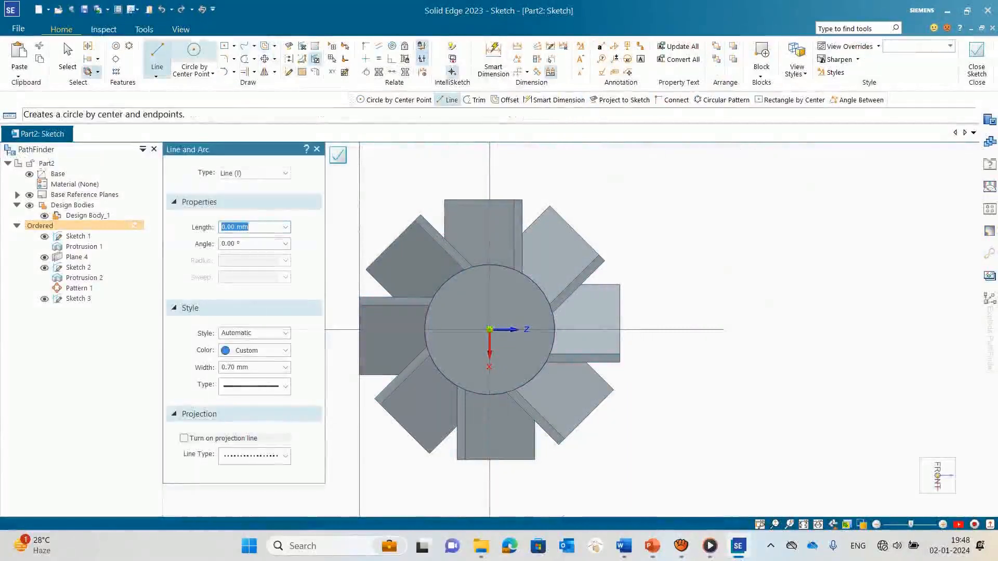
Step: Draw a 27 mm diameter circle centred on the disc and finish the sketch
click(194, 52)
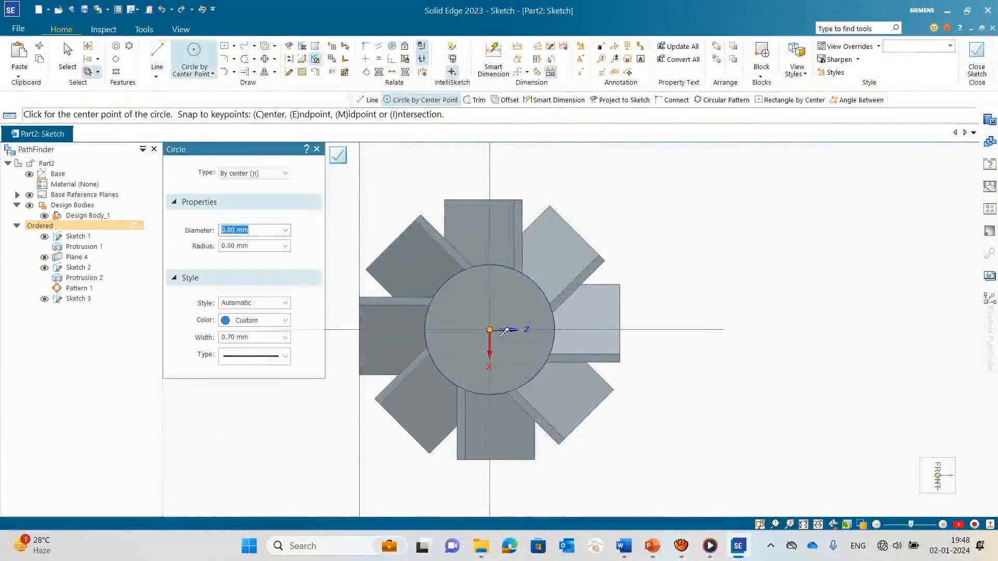
click(489, 329)
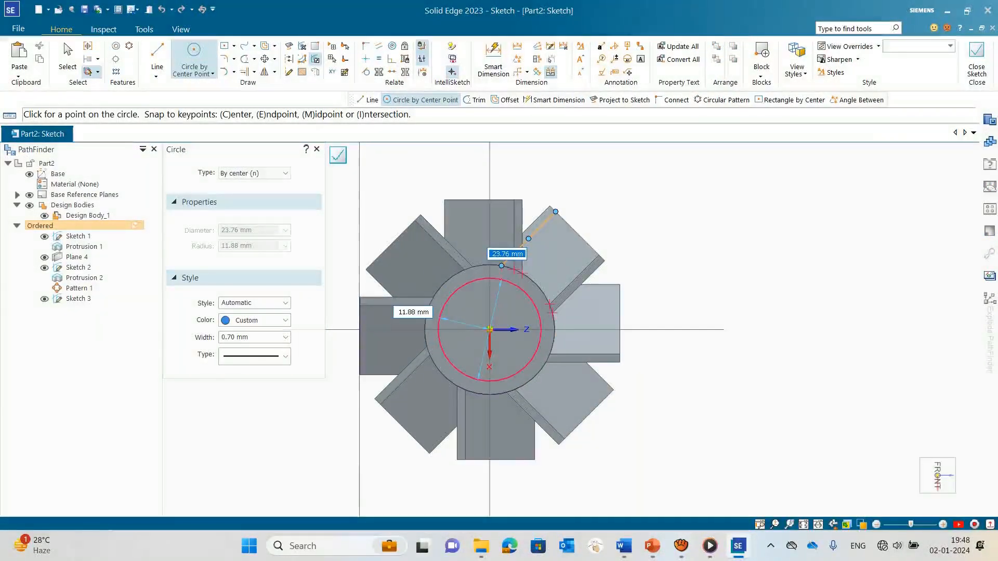
text(27)
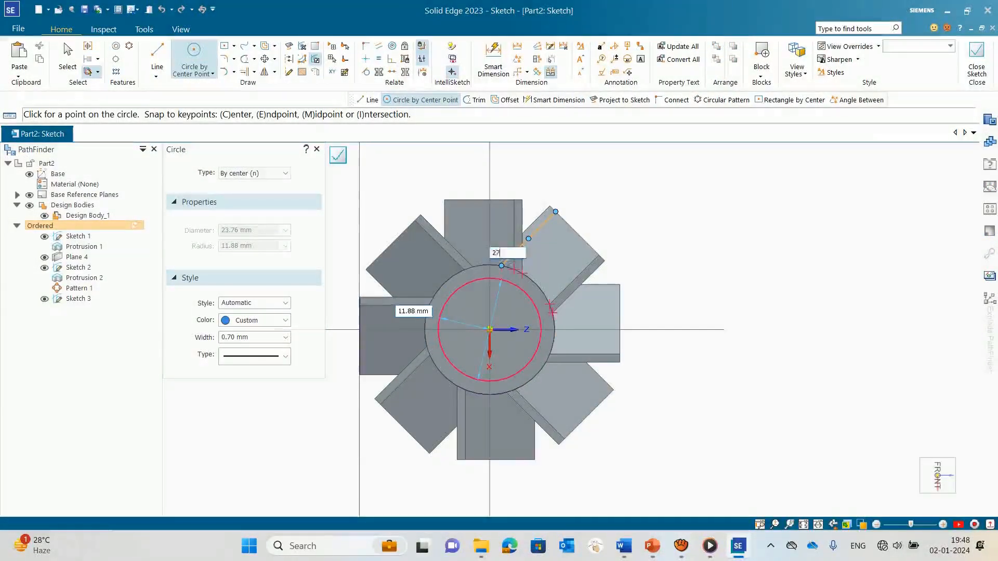
key(Return)
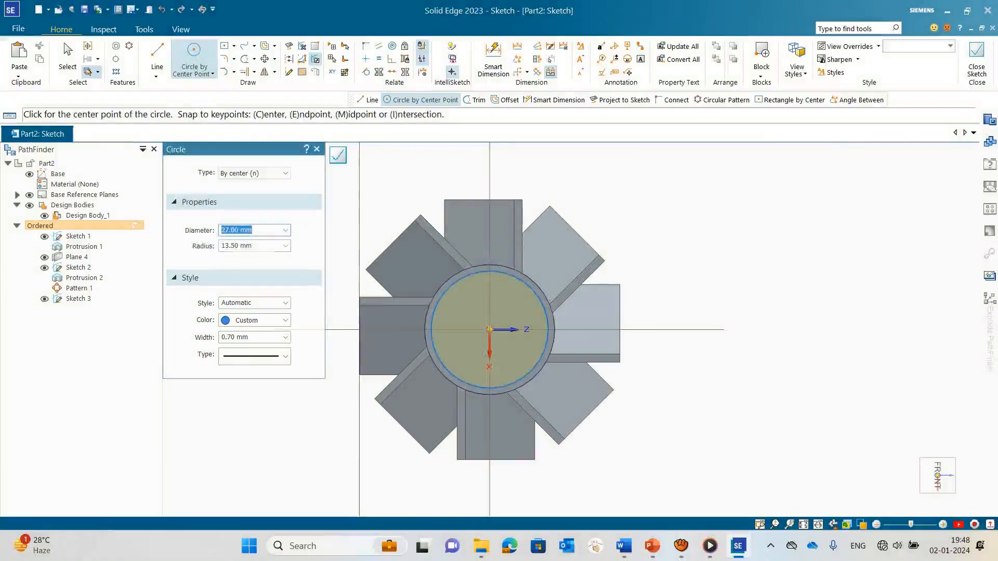
key(Escape)
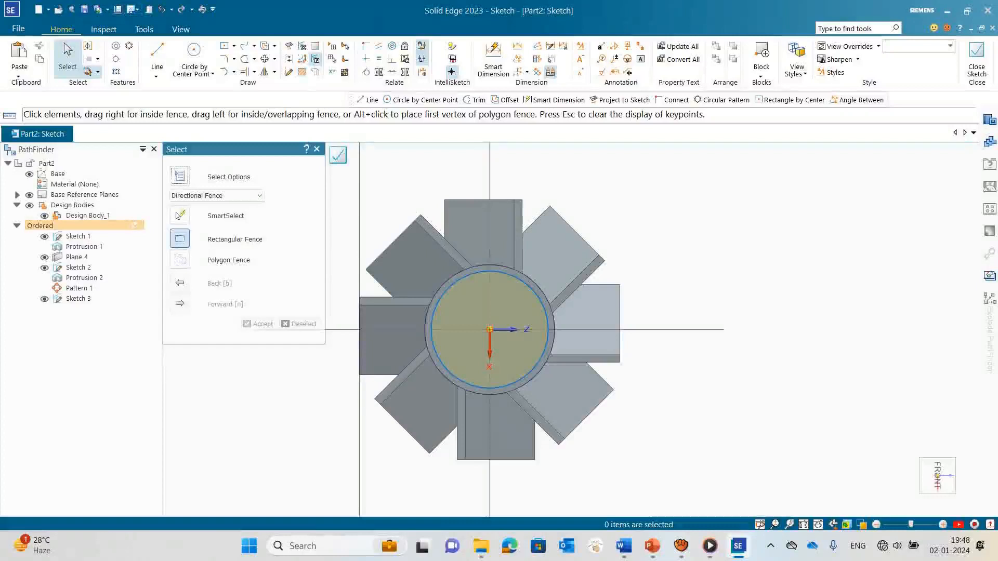
click(976, 58)
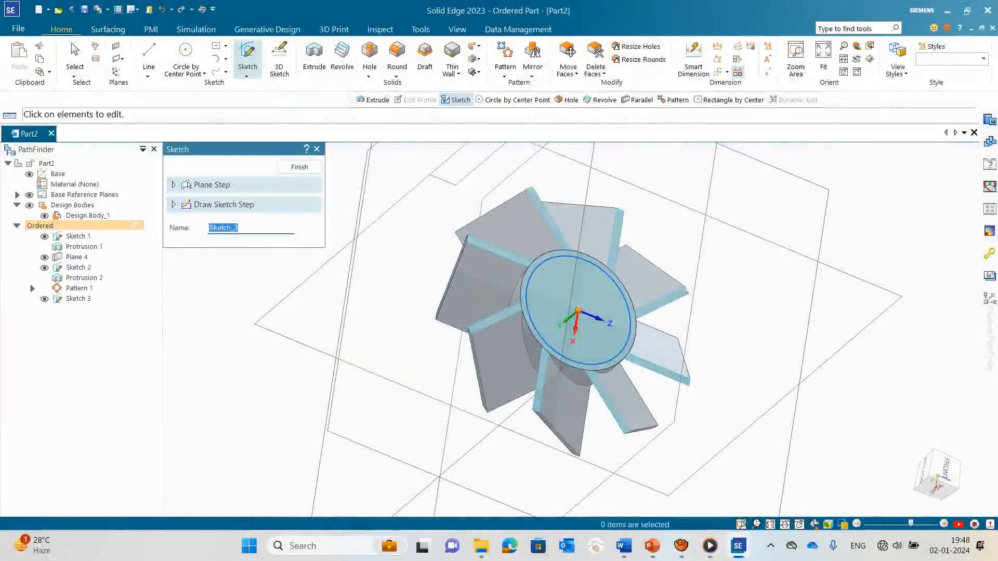
click(301, 167)
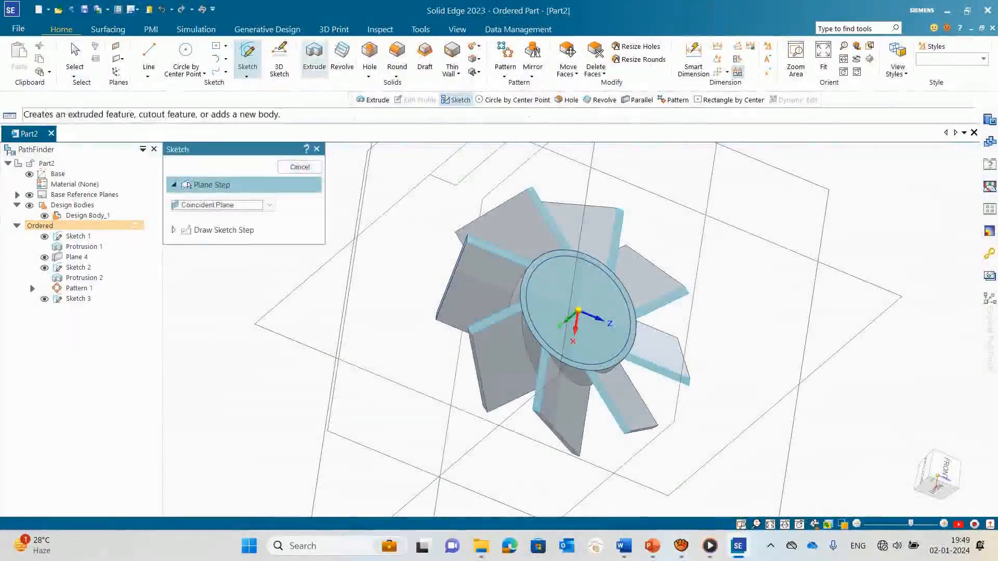
Step: Cut the 27 mm circle through the disc with an extruded Through Next cut and finish the feature
click(314, 59)
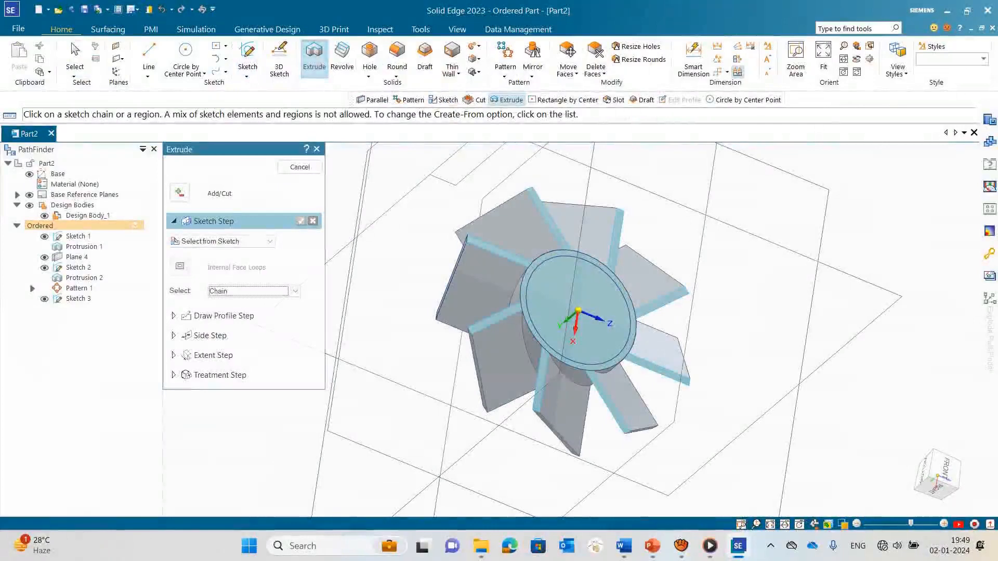
click(179, 192)
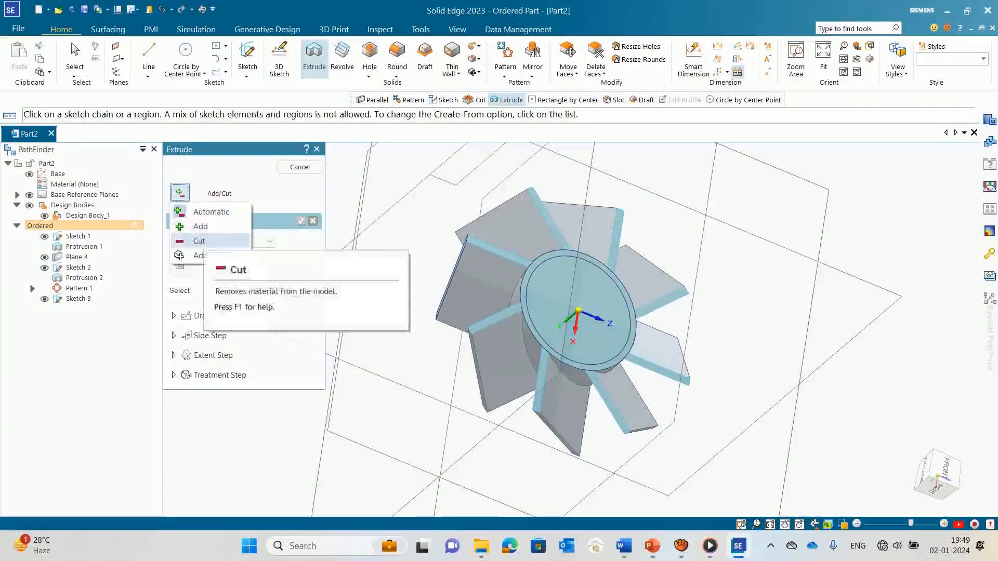
click(200, 240)
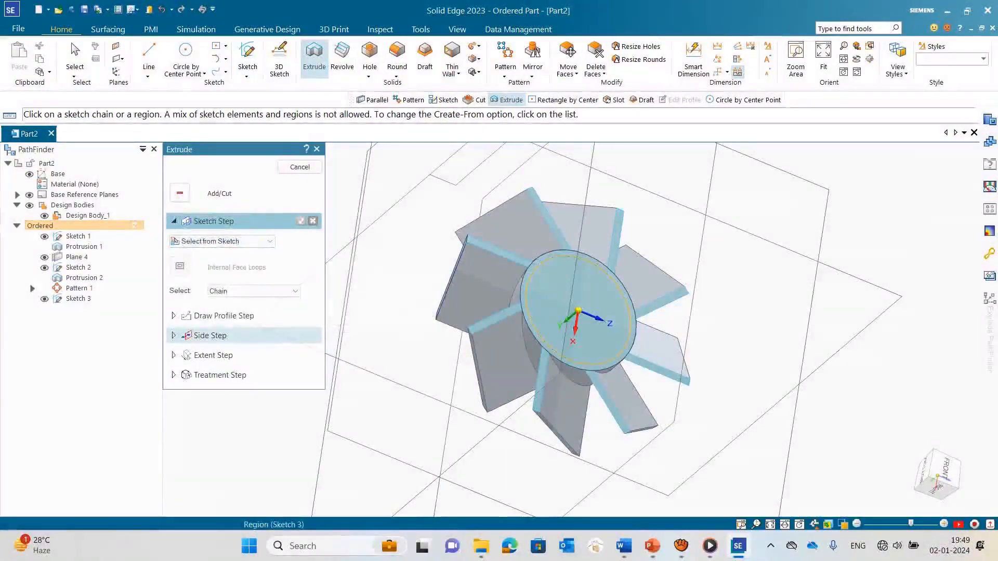
click(565, 357)
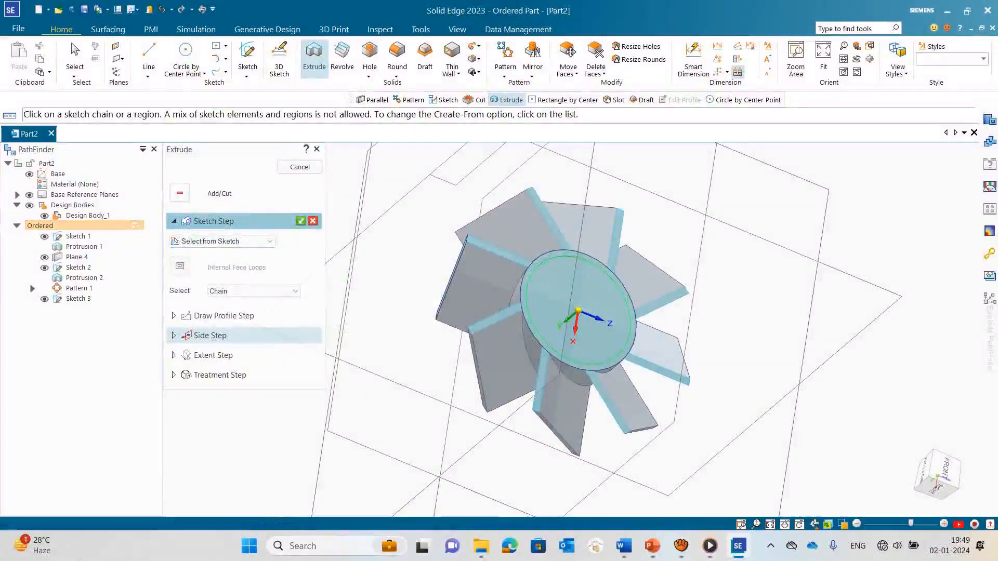
click(300, 221)
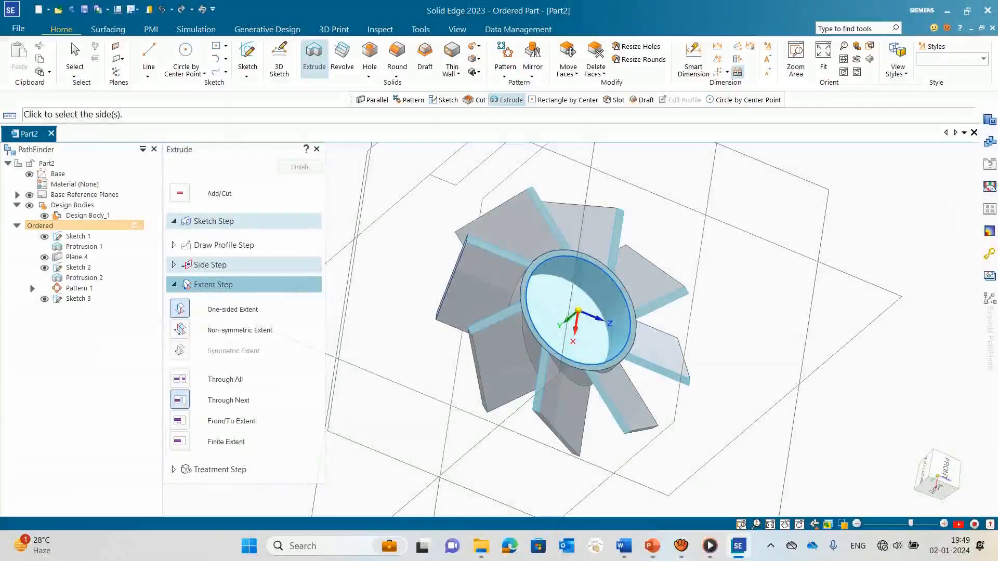
middle_drag(520, 333, 577, 385)
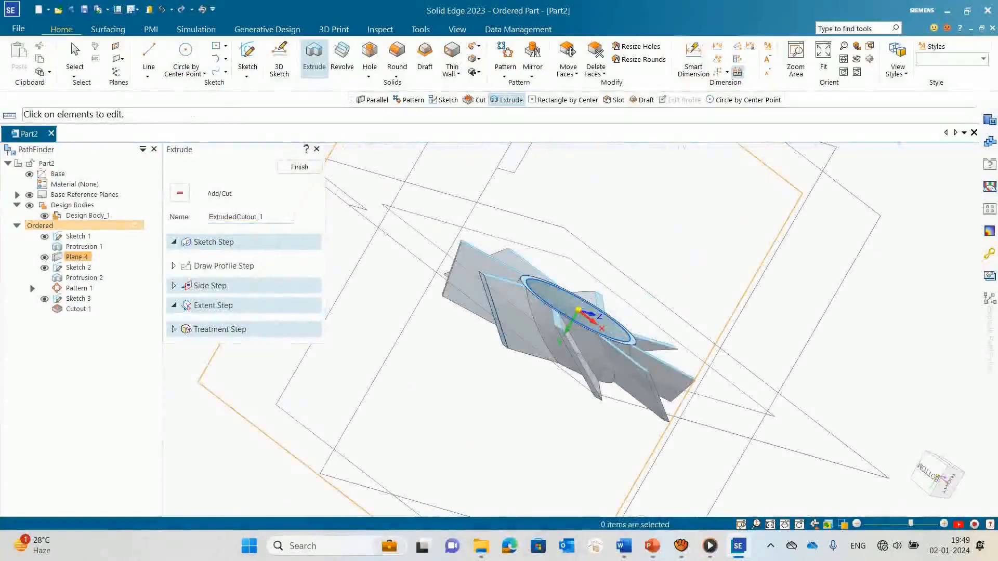
click(300, 167)
Step: Start a new sketch on the Front (xz) reference plane of the swirler
mouse_move(546, 291)
middle_down()
mouse_move(551, 338)
mouse_move(587, 416)
mouse_move(608, 265)
mouse_move(660, 296)
middle_up()
scroll(608, 263, down, 3)
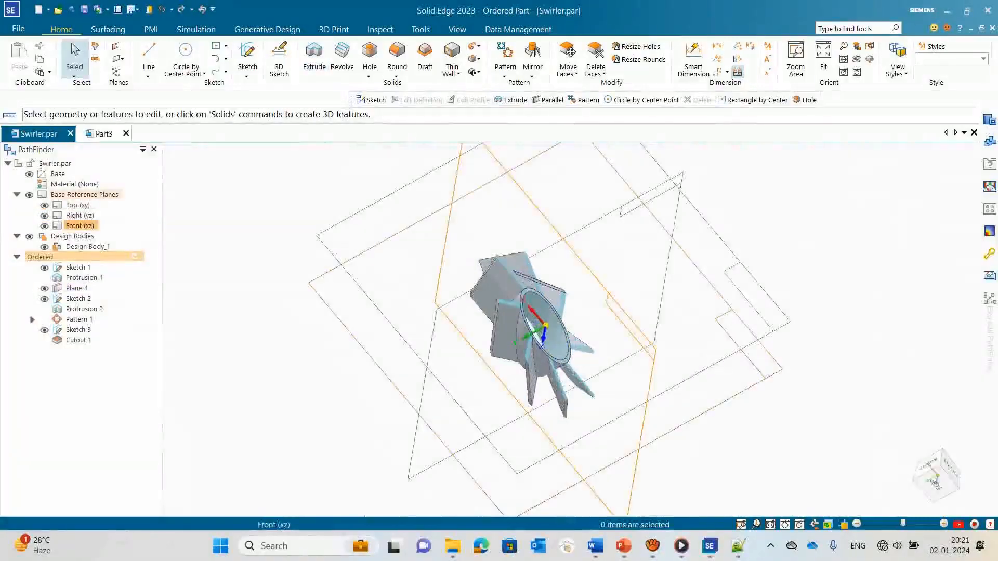
scroll(515, 287, up, 4)
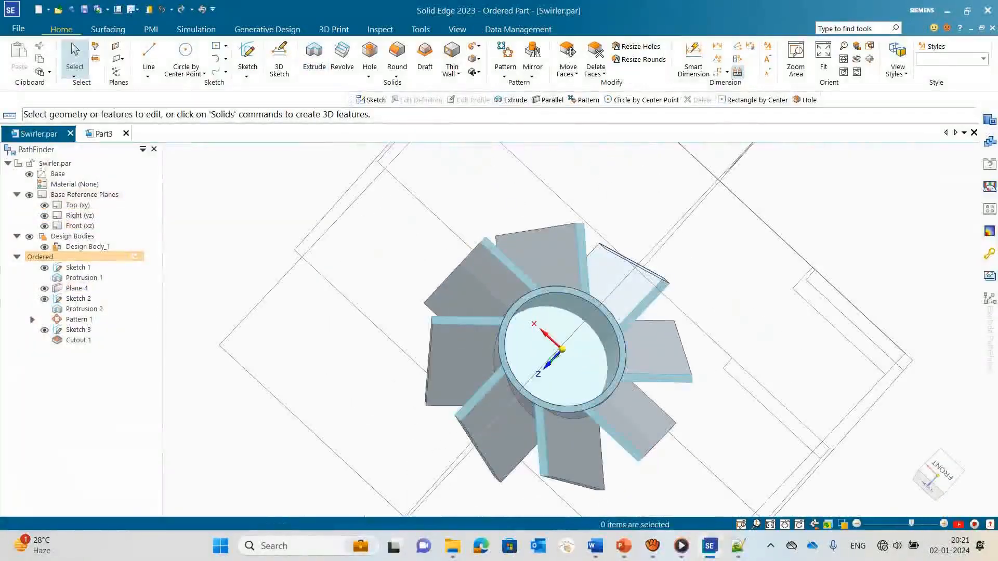
scroll(544, 256, down, 3)
middle_drag(484, 316, 587, 313)
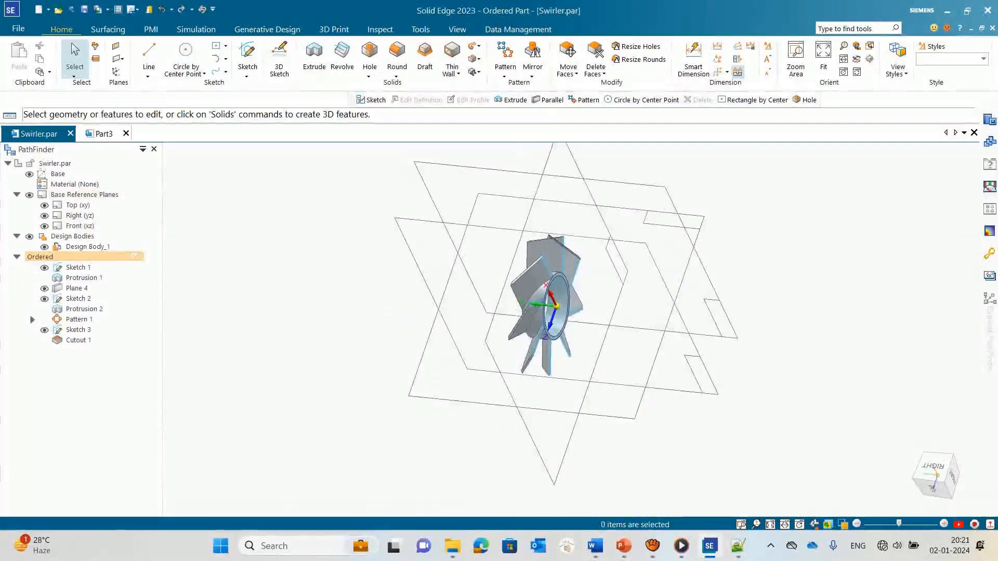
click(247, 56)
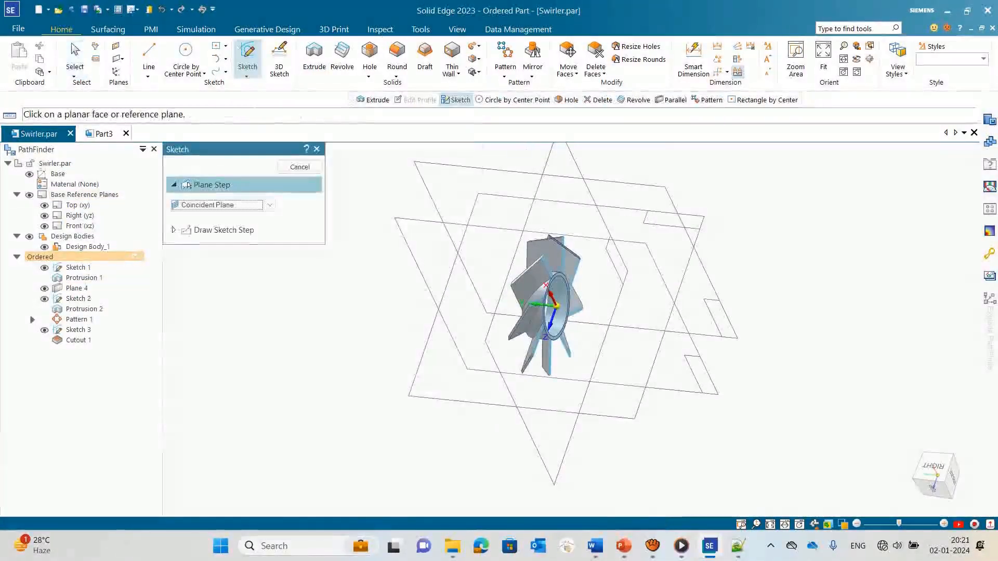
click(78, 226)
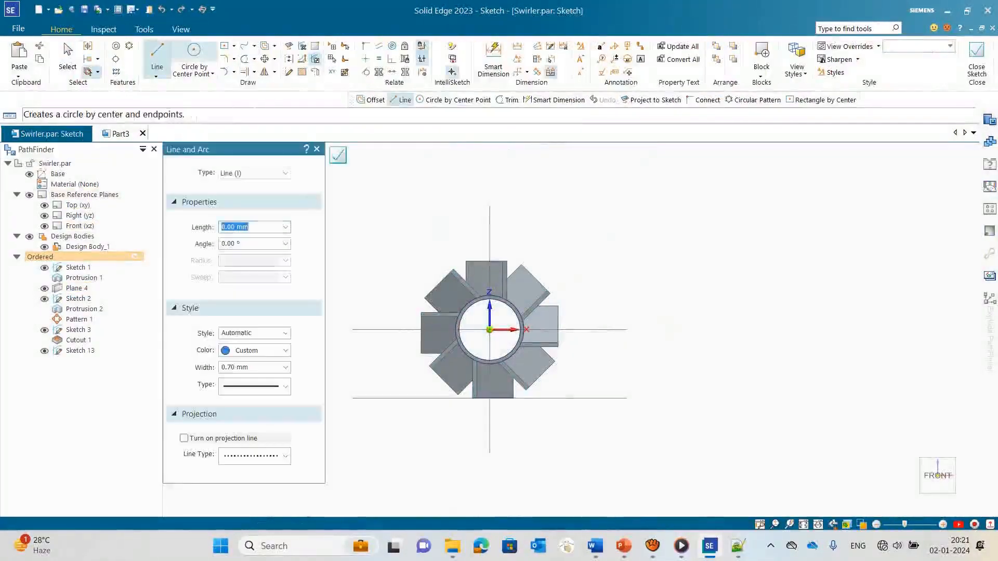
Step: Draw a 56 mm diameter circle centred on the swirler's origin
click(194, 57)
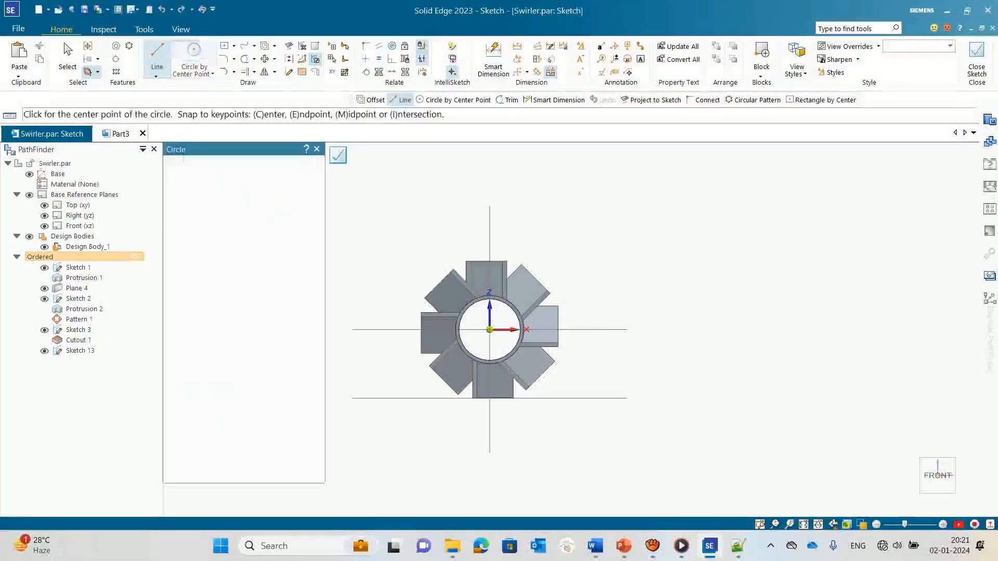
click(490, 329)
text(5)
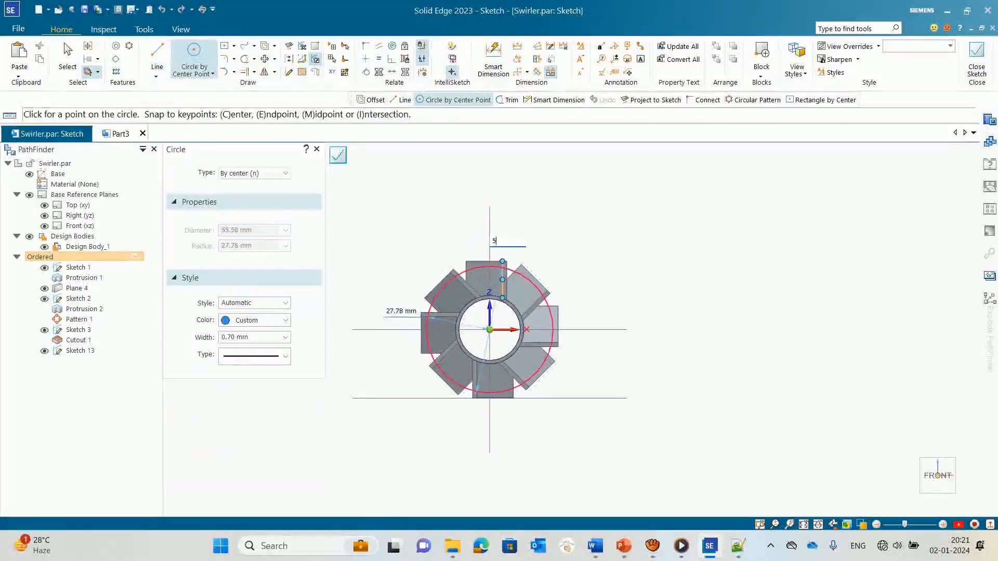
text(6)
key(Return)
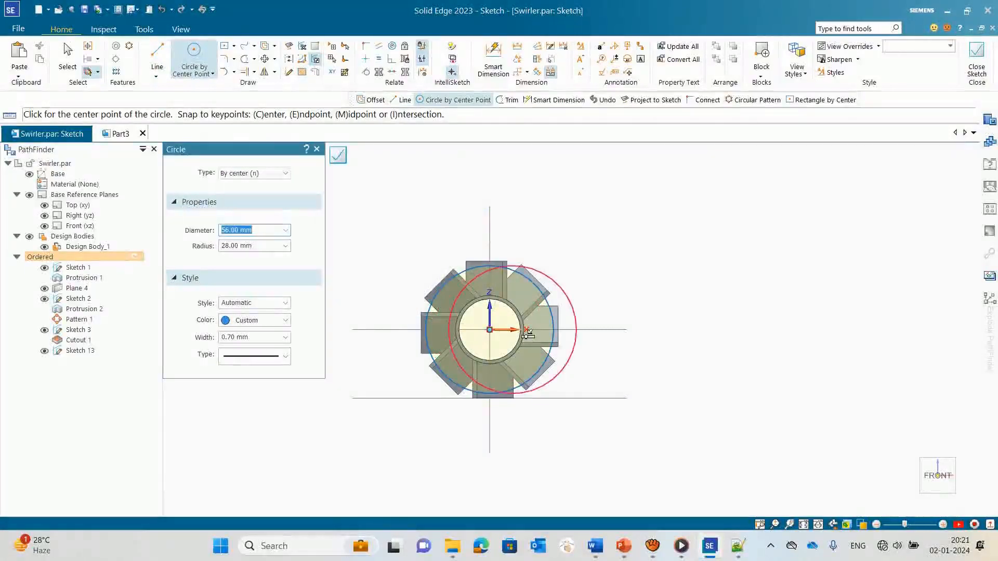
key(Escape)
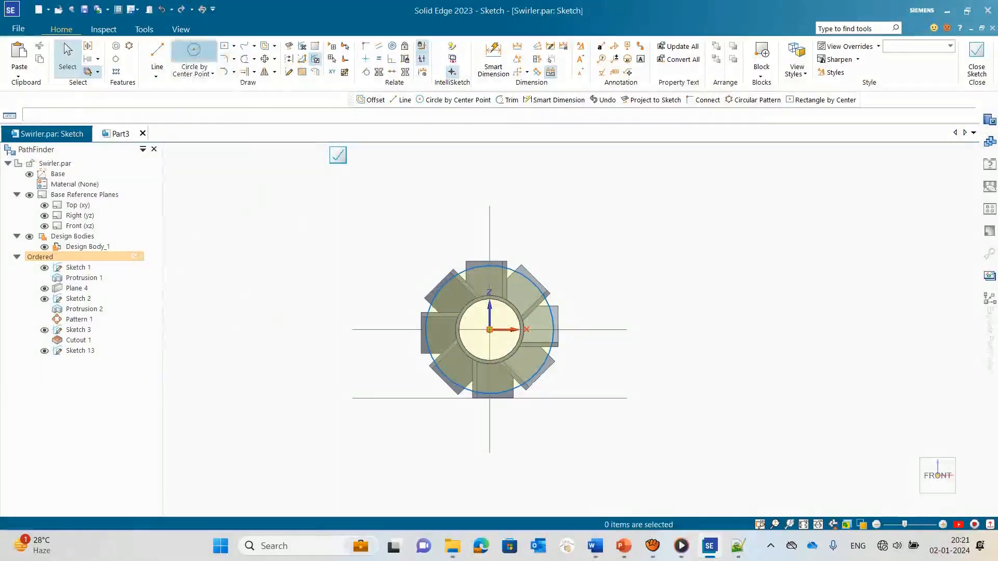
Step: Draw a concentric 60 mm diameter circle around the 56 mm circle and close the sketch
click(193, 55)
click(491, 331)
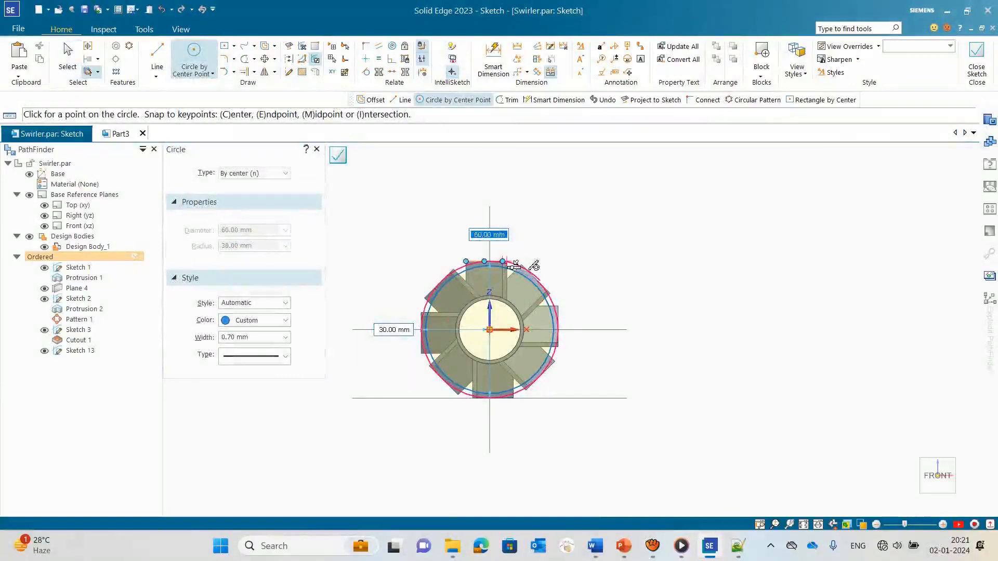
text(60)
key(Return)
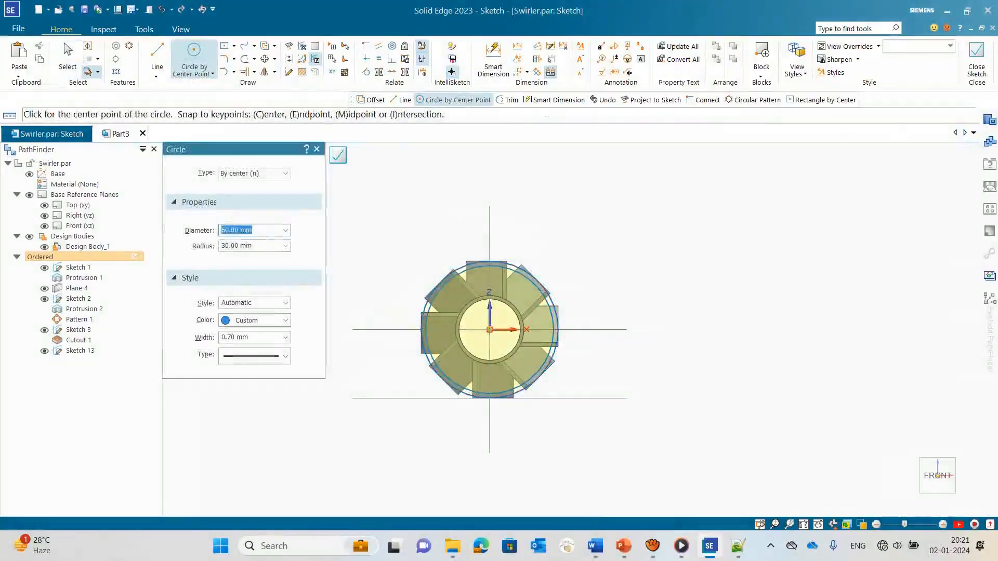
click(339, 155)
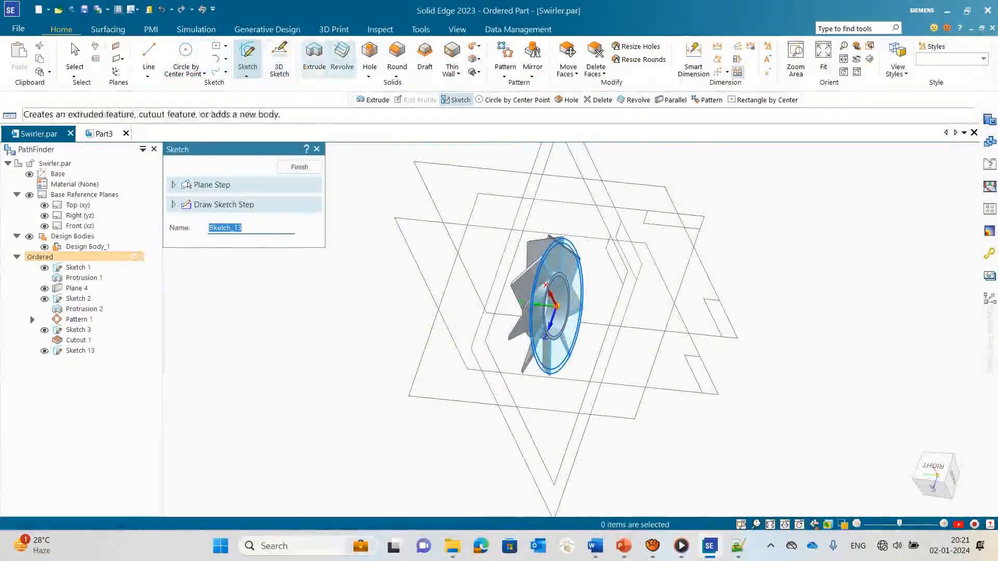
Step: Try to extrude the 56 mm and 60 mm circles together as a ring with a finite extent
click(314, 55)
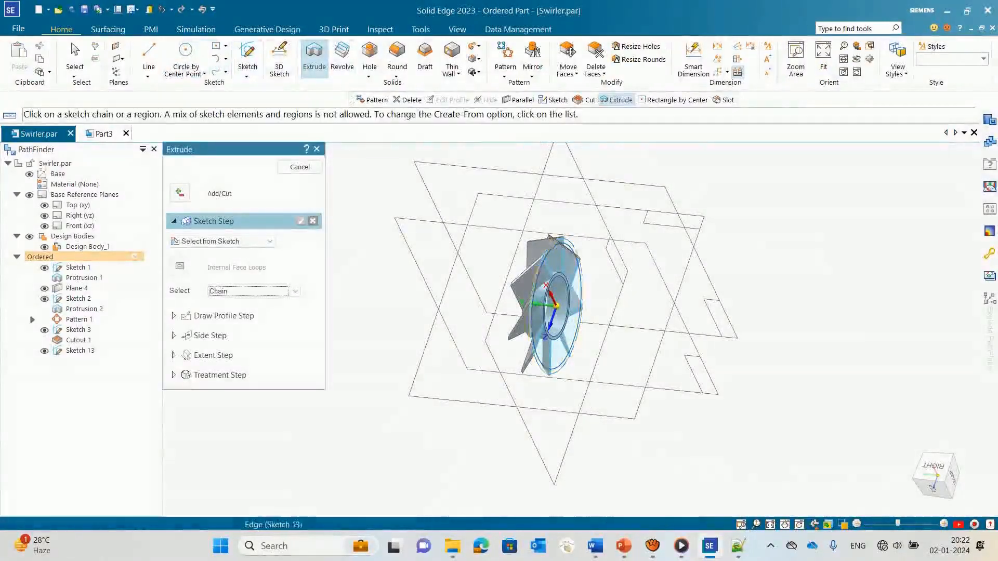
click(581, 297)
click(582, 297)
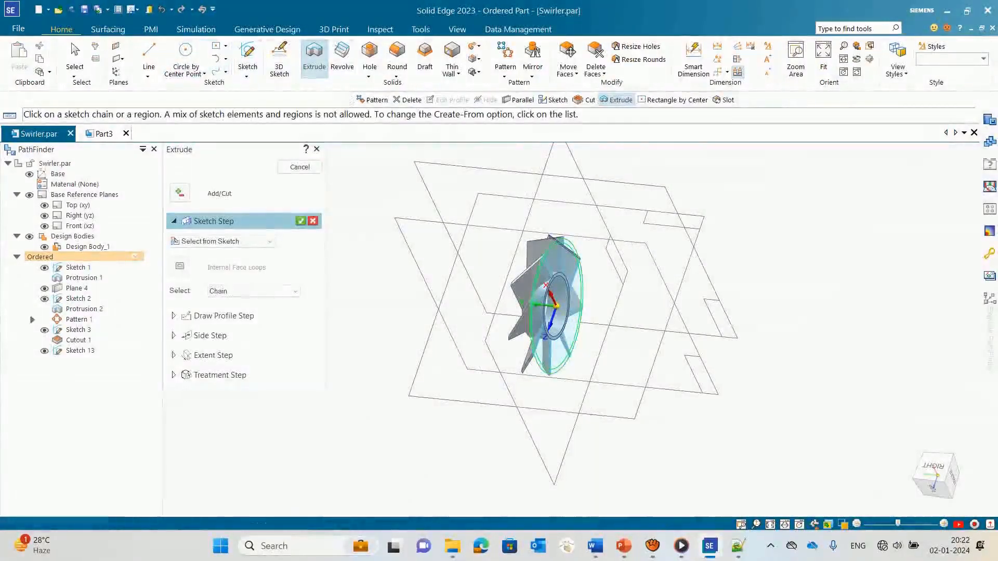
key(Return)
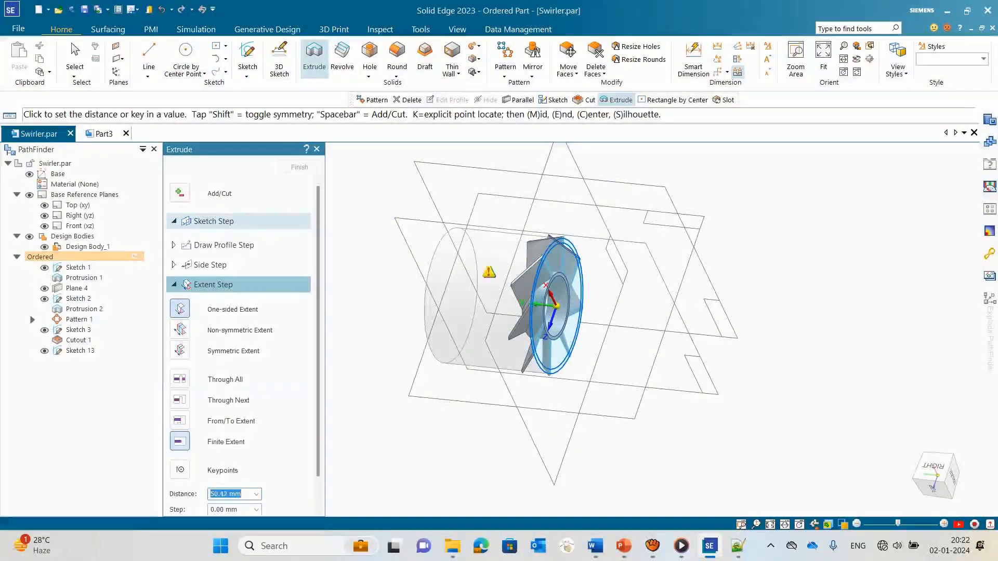
middle_drag(551, 275, 577, 281)
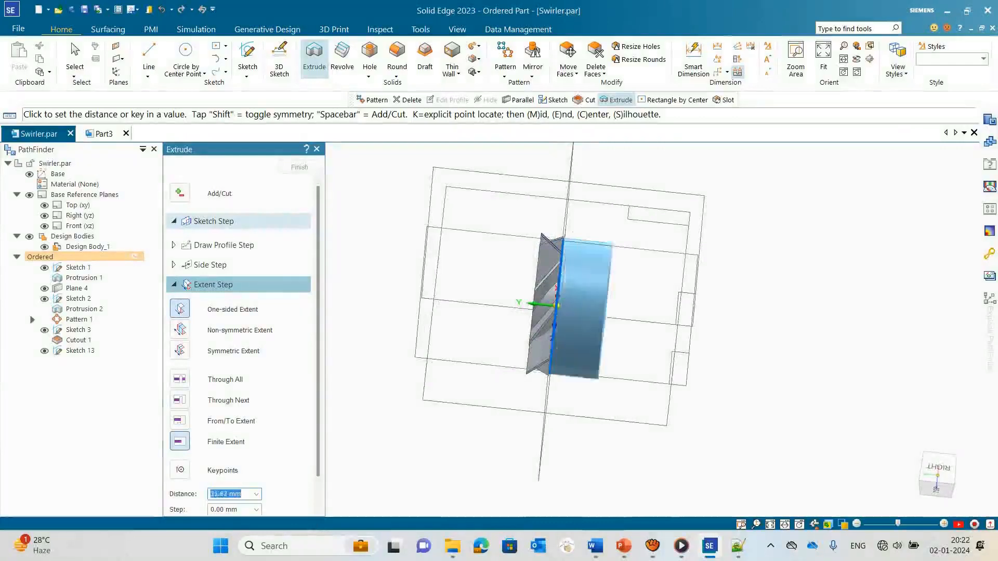
middle_drag(521, 265, 642, 252)
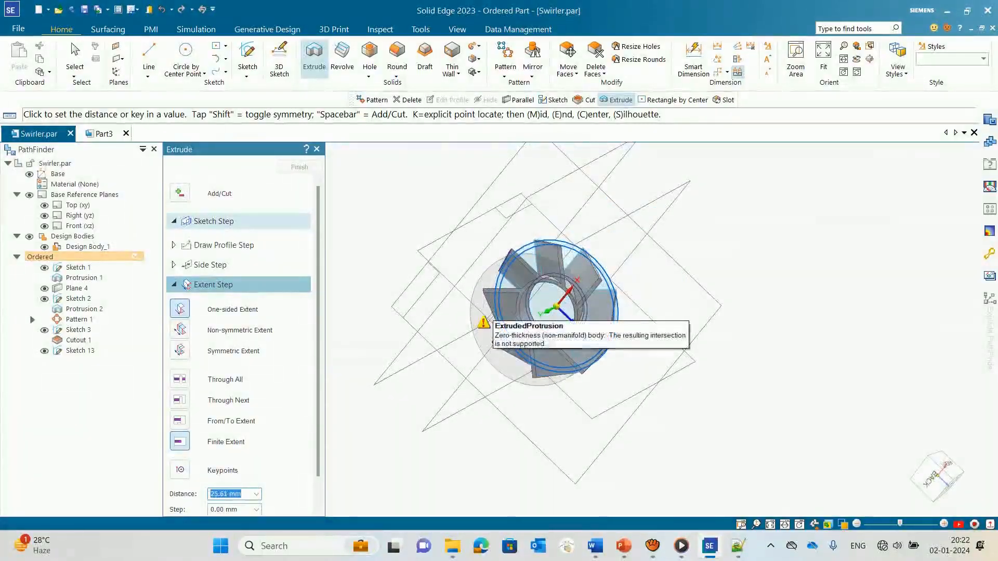
key(Escape)
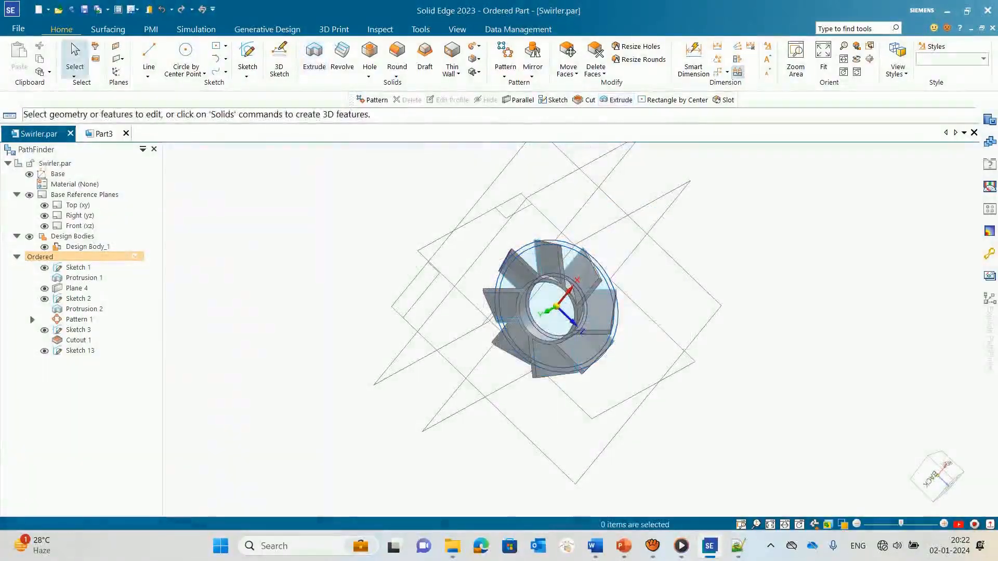
Step: Edit the profile of the two-circle sketch, set the outer circle's diameter to 58 mm and close the sketch
click(80, 351)
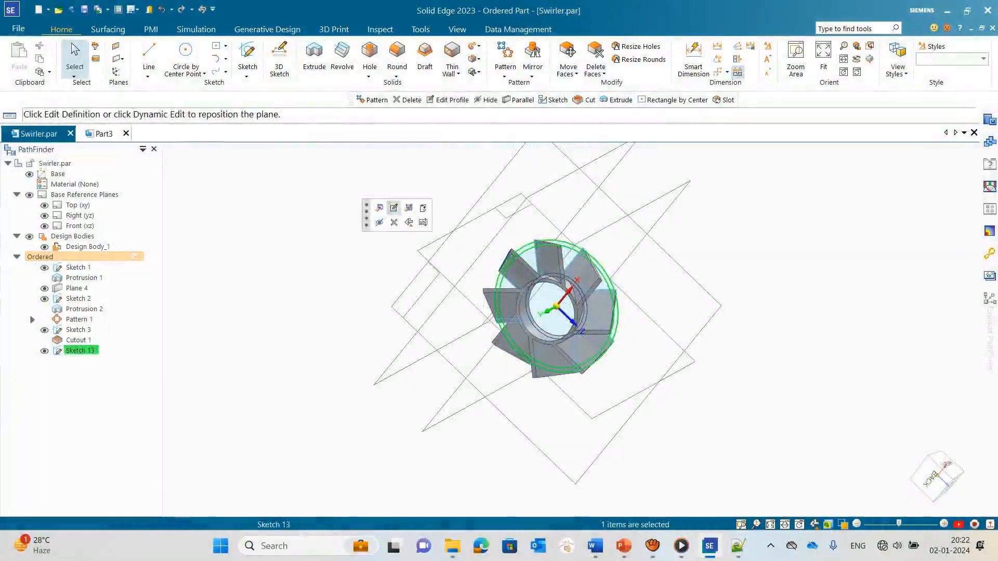
click(393, 208)
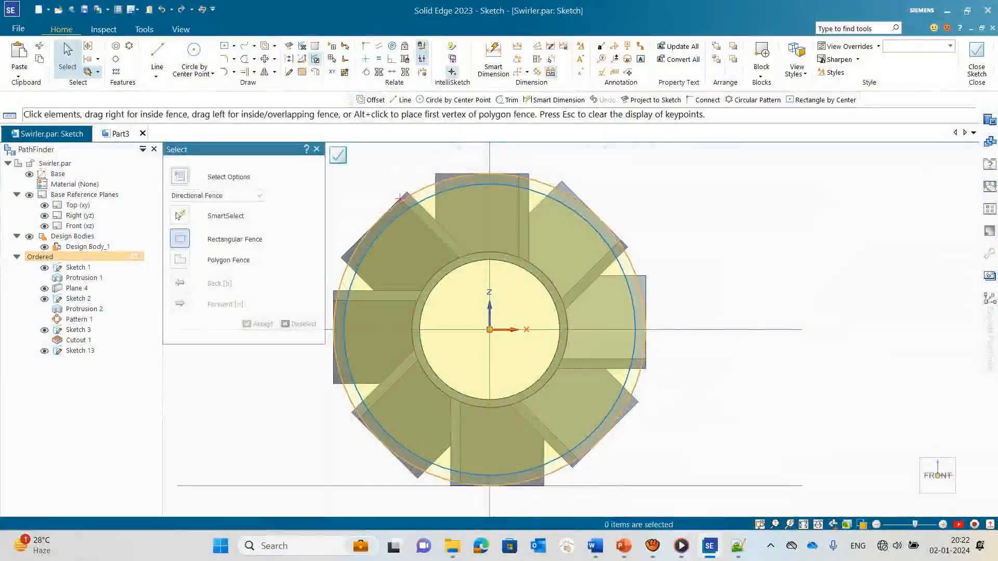
click(400, 198)
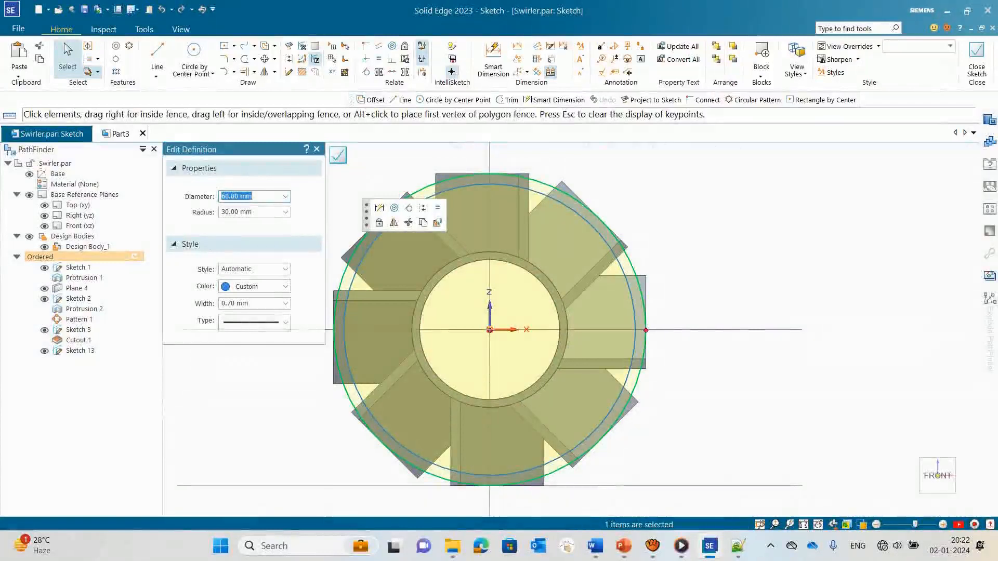
key(Return)
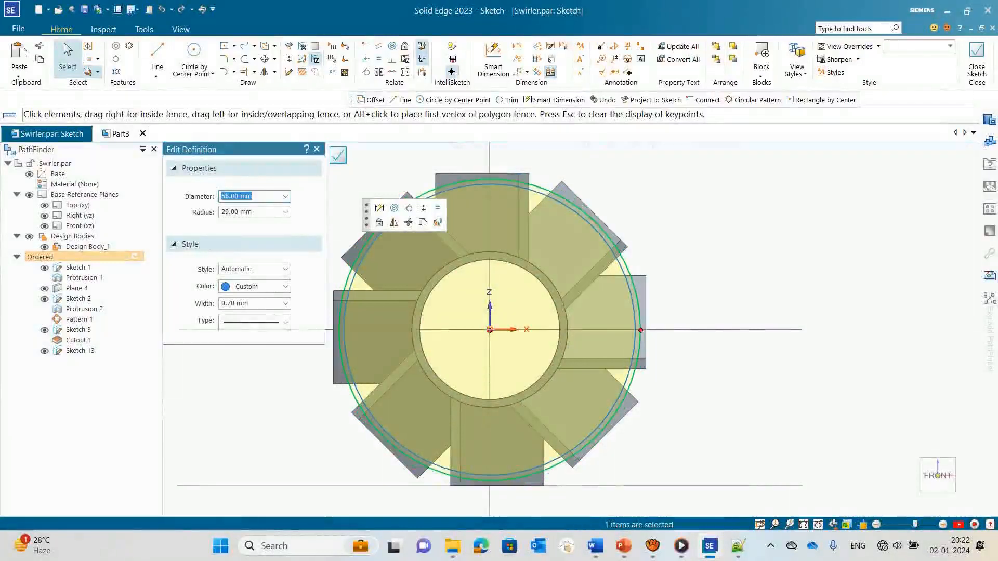
click(338, 155)
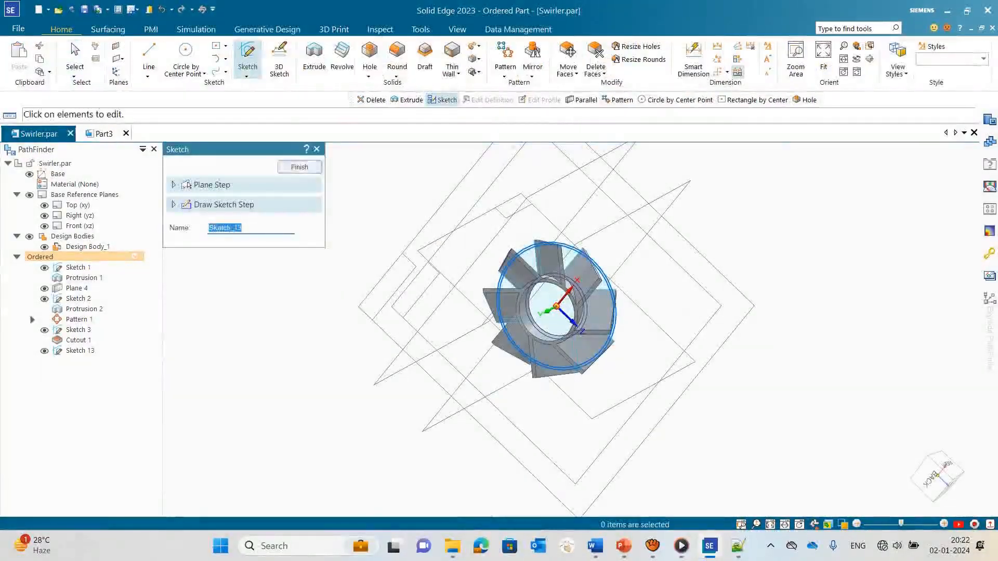
Step: Try to extrude the 56 mm and 58 mm circles across the blades as added material with a Through Next extent
click(314, 54)
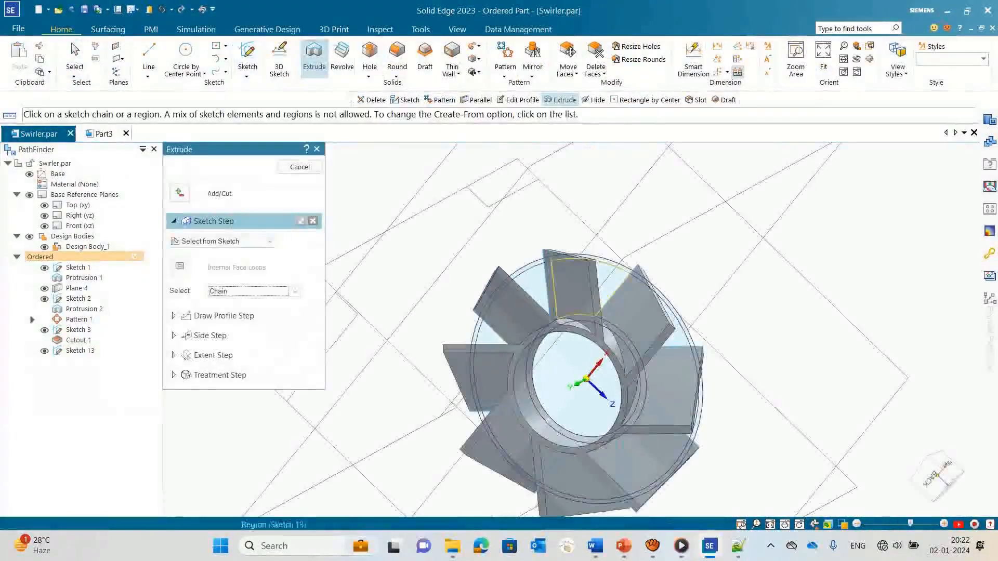
click(474, 353)
click(470, 359)
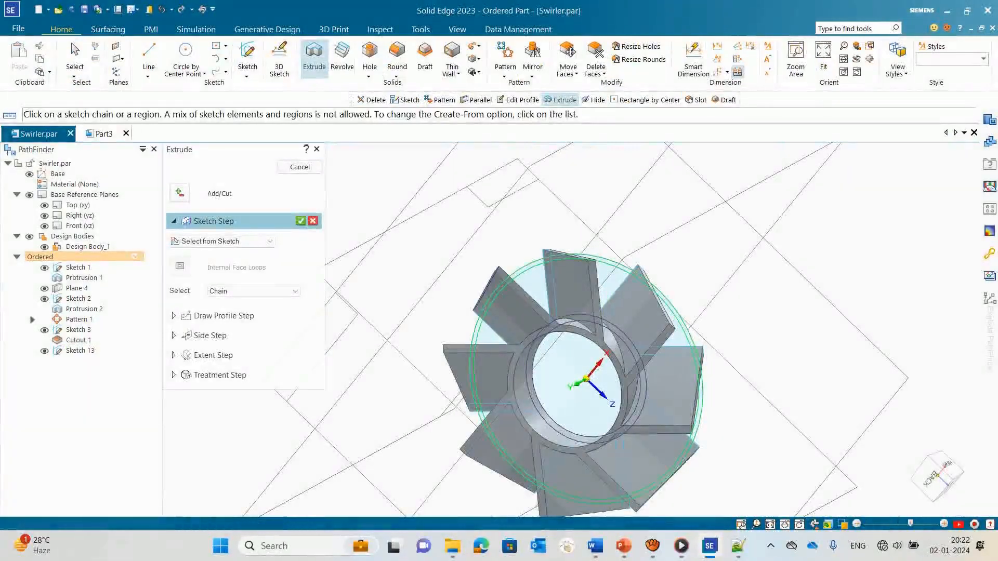
key(Return)
middle_drag(452, 359, 681, 361)
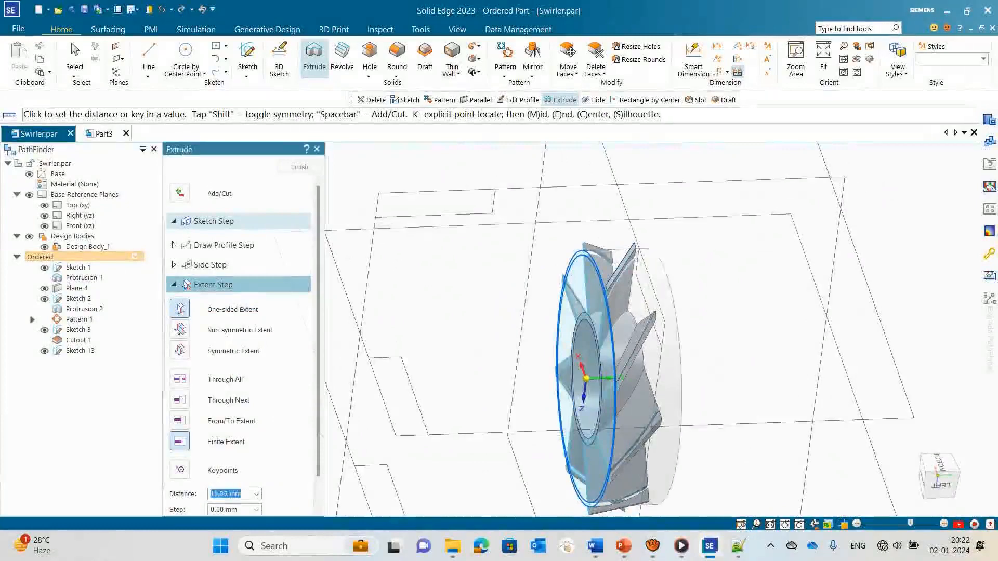
click(180, 193)
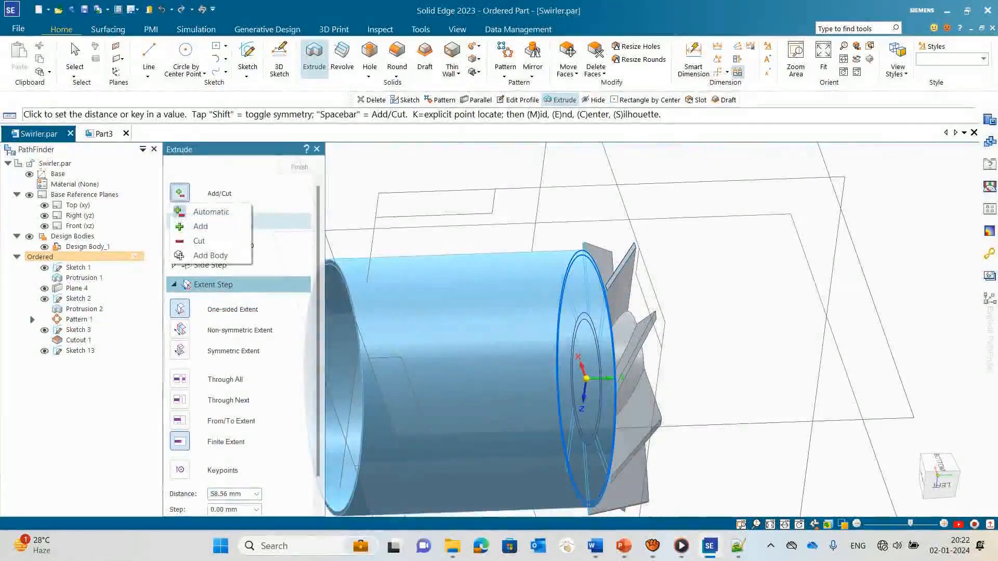
click(200, 226)
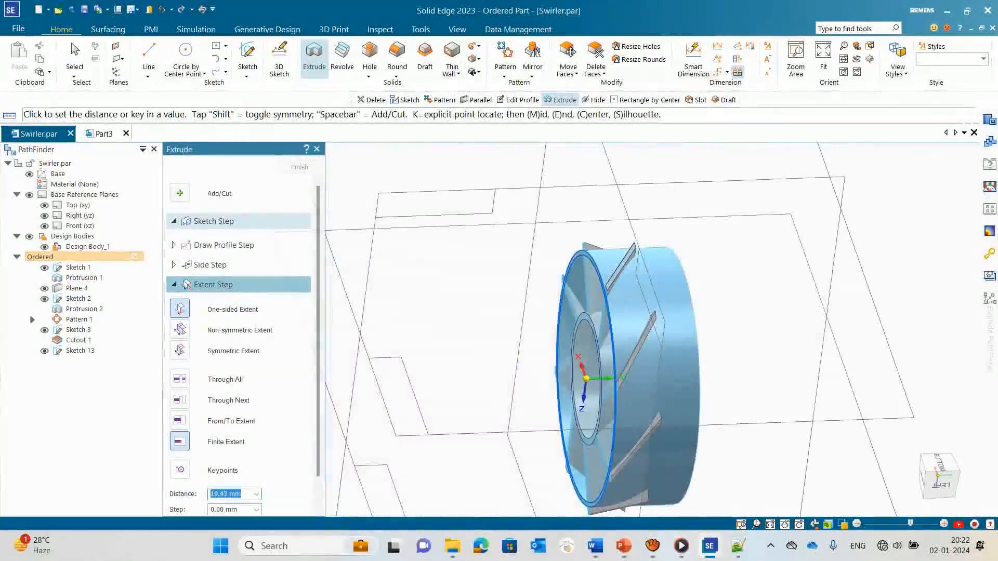
middle_drag(672, 380, 715, 370)
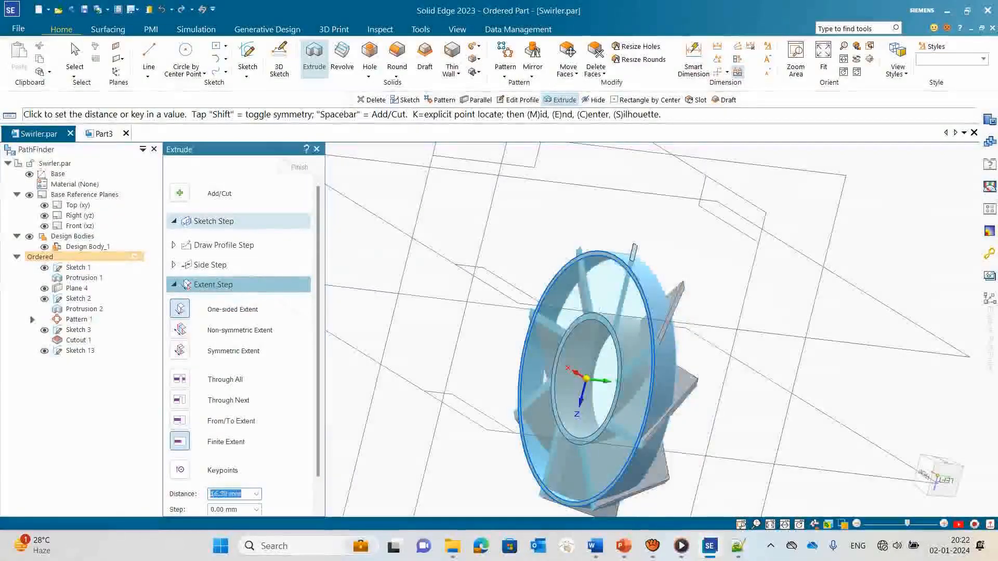
middle_drag(647, 379, 587, 377)
click(180, 401)
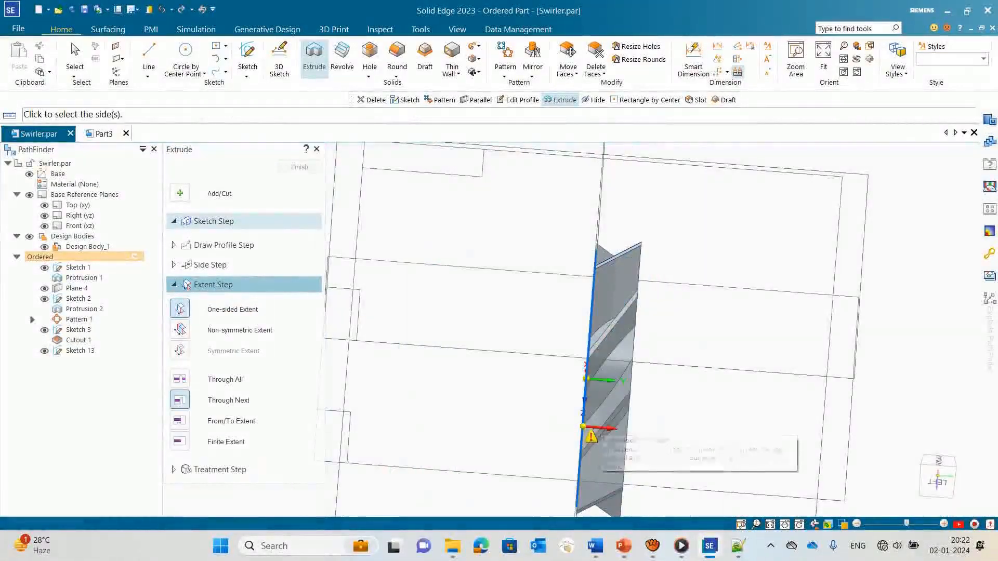
key(Escape)
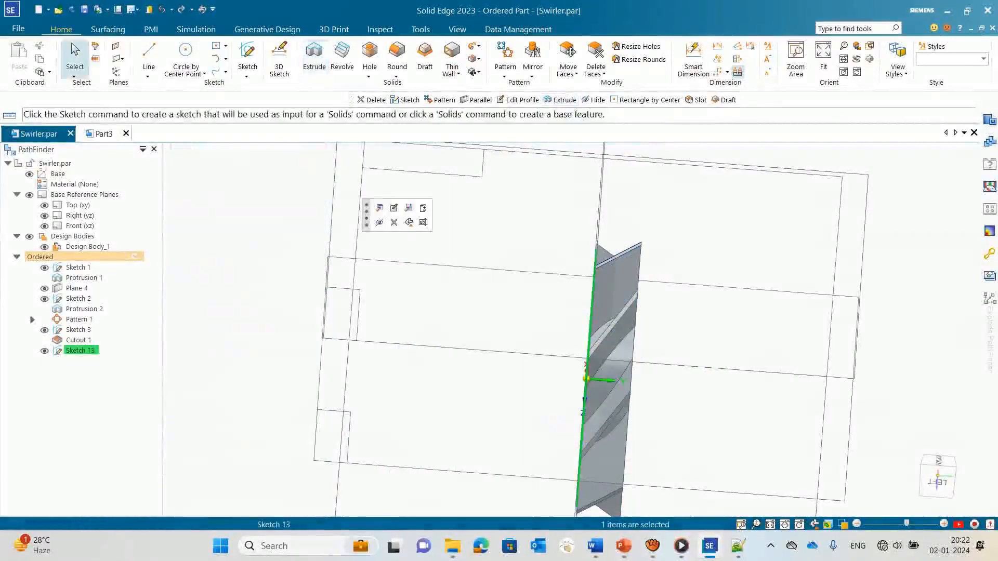
click(314, 60)
middle_drag(509, 302, 577, 302)
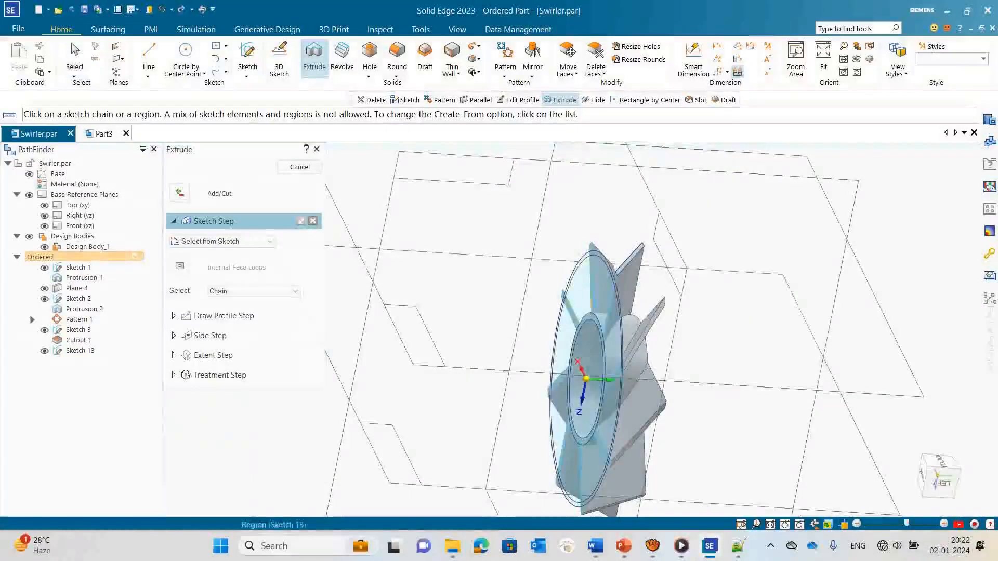
click(601, 292)
key(Escape)
key(Escape)
scroll(587, 229, up, 2)
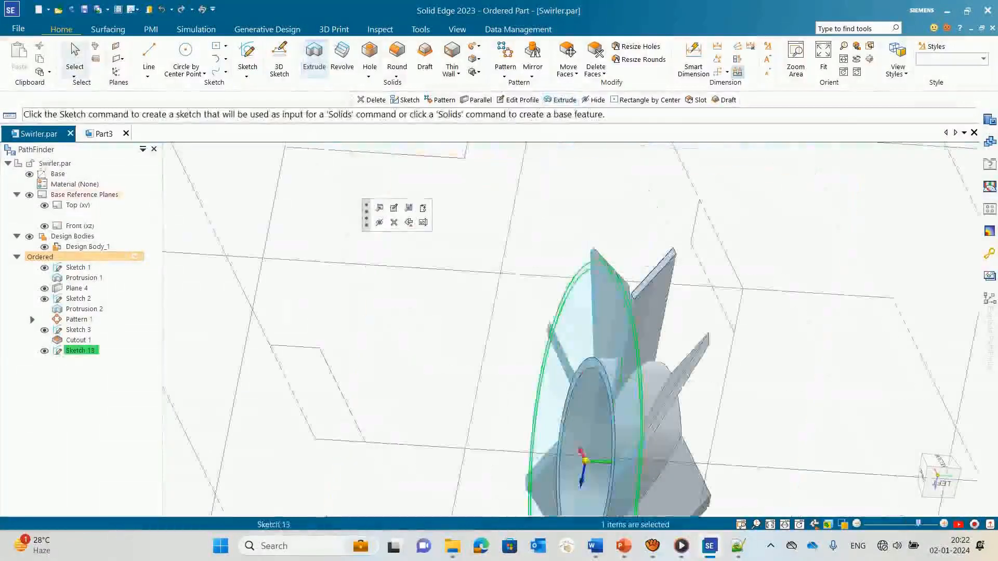
Step: Extrude the 56 mm and 58 mm circles 20 mm across the blades in automatic add/cut mode and finish the feature
click(314, 60)
scroll(434, 209, down, 1)
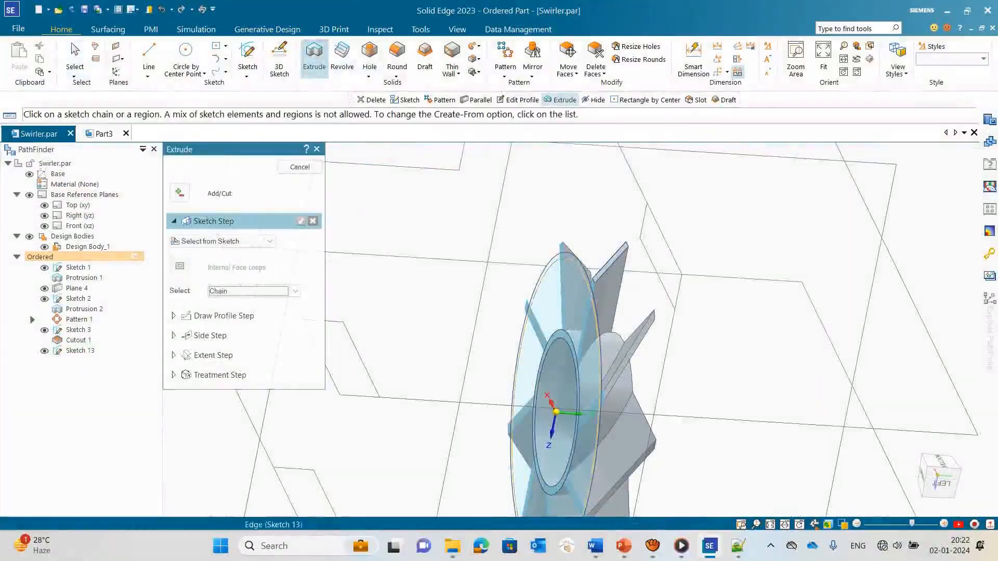
click(521, 333)
click(517, 332)
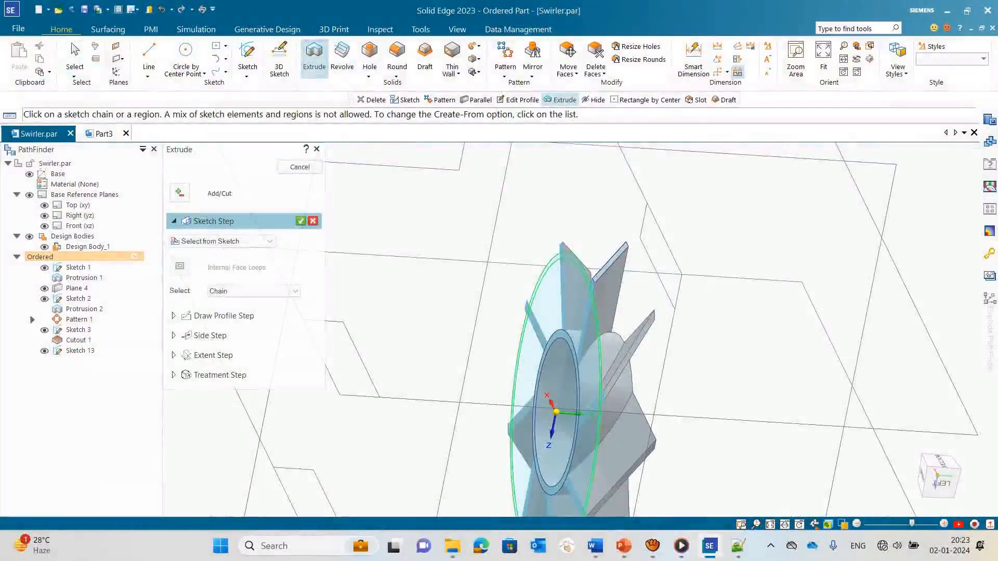
click(301, 221)
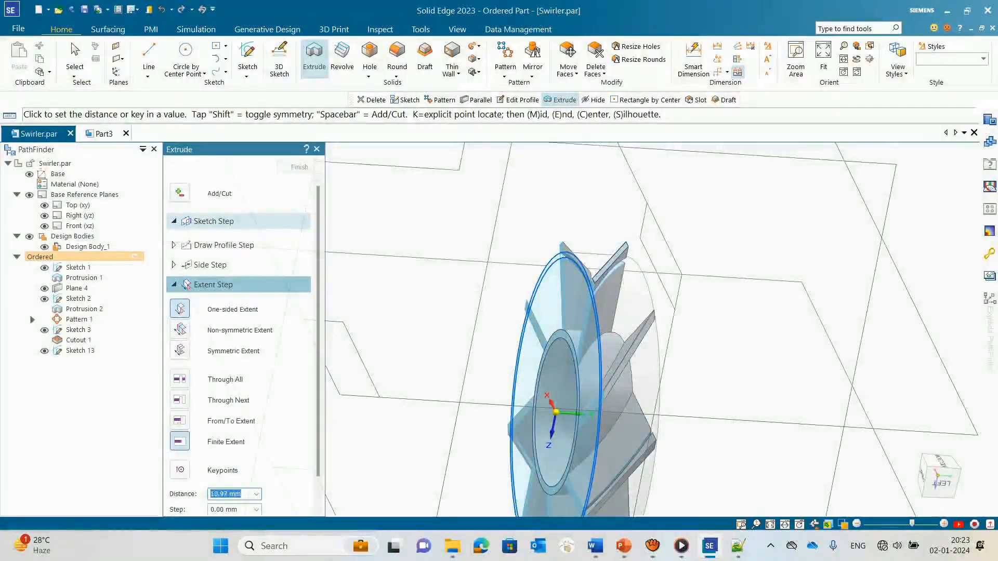
middle_drag(616, 364, 598, 364)
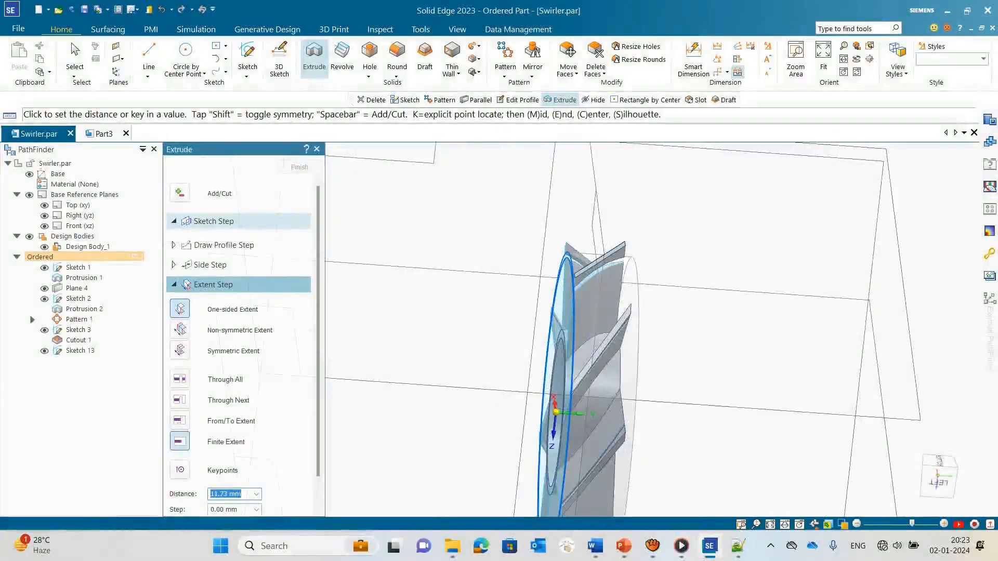
text(20)
key(Return)
click(616, 364)
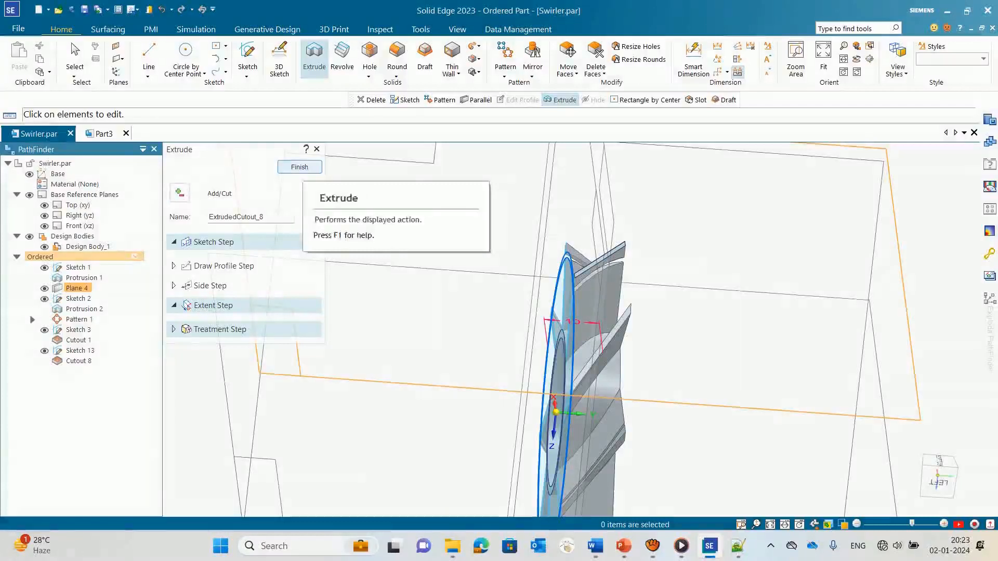
click(299, 167)
Step: Delete the ring-shaped cutout from the swirler's blades
click(86, 361)
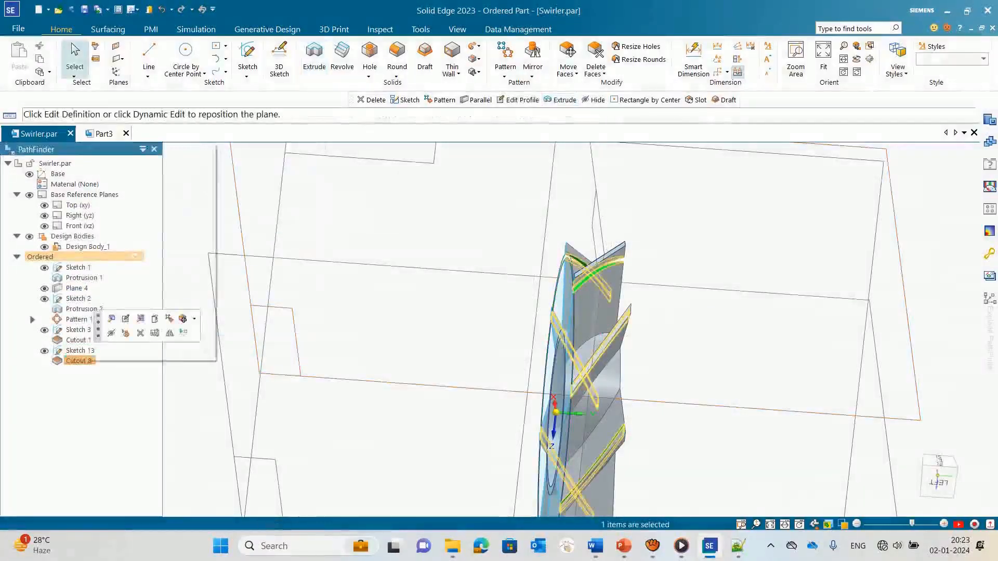
right_click(86, 361)
click(126, 386)
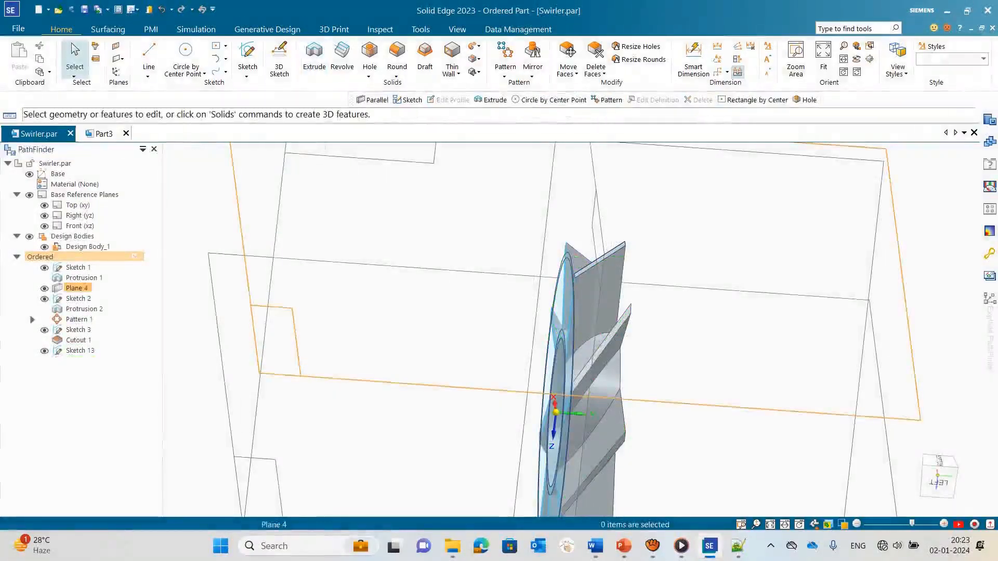
Step: Extrude the 56 mm and 58 mm circles 10 mm across the blades as added material and finish the feature
click(314, 59)
scroll(565, 281, up, 3)
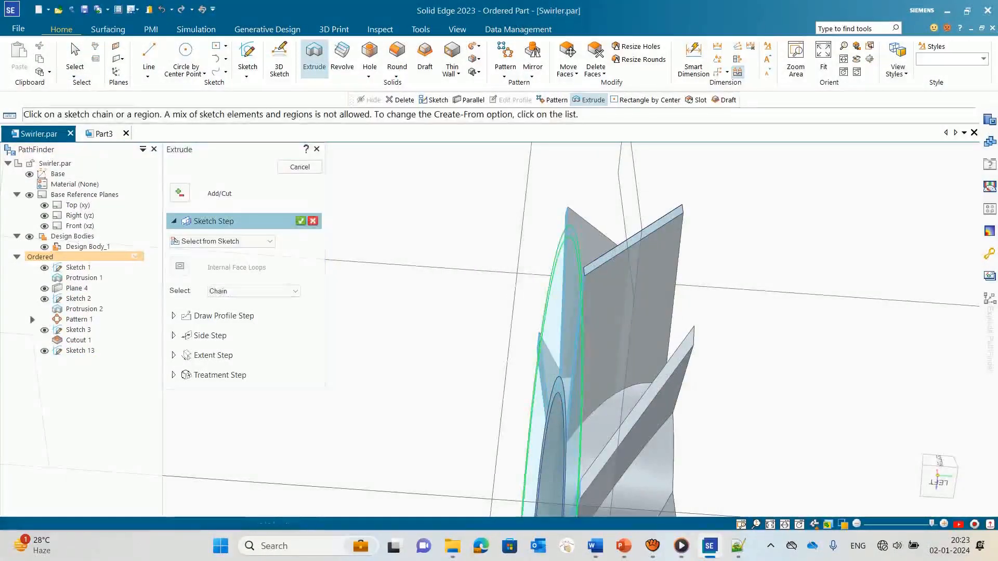
click(180, 193)
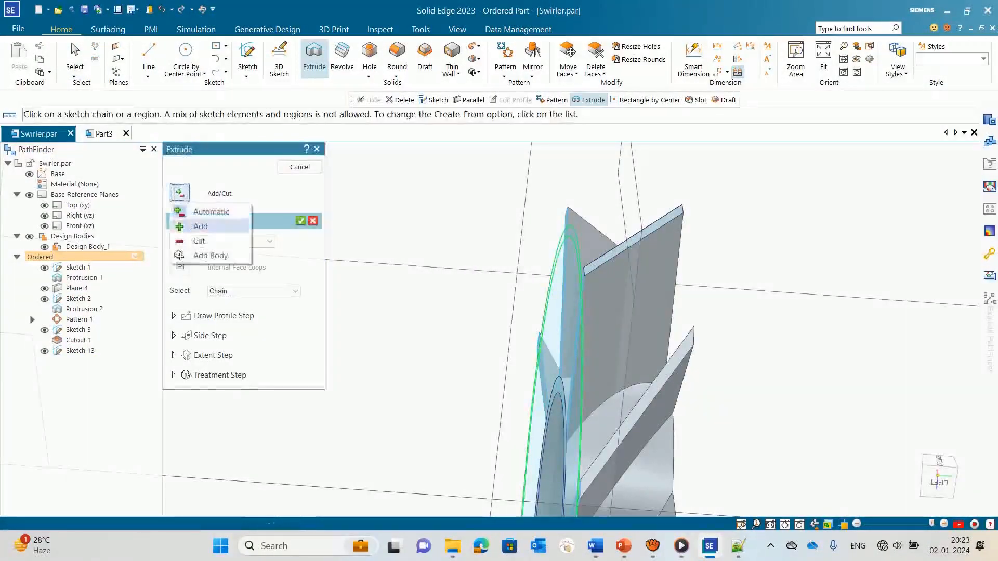
click(202, 225)
key(Return)
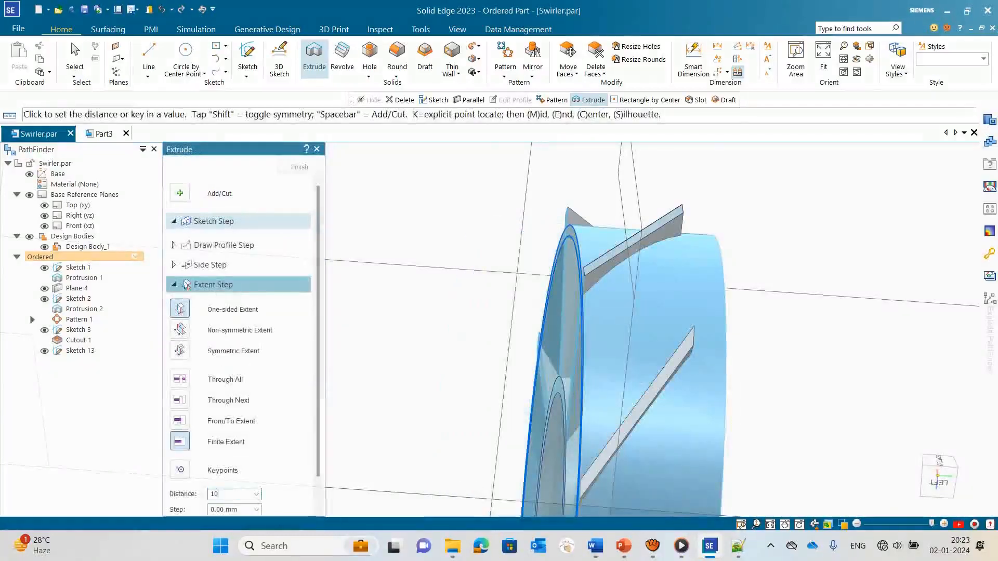
key(Return)
key(Return)
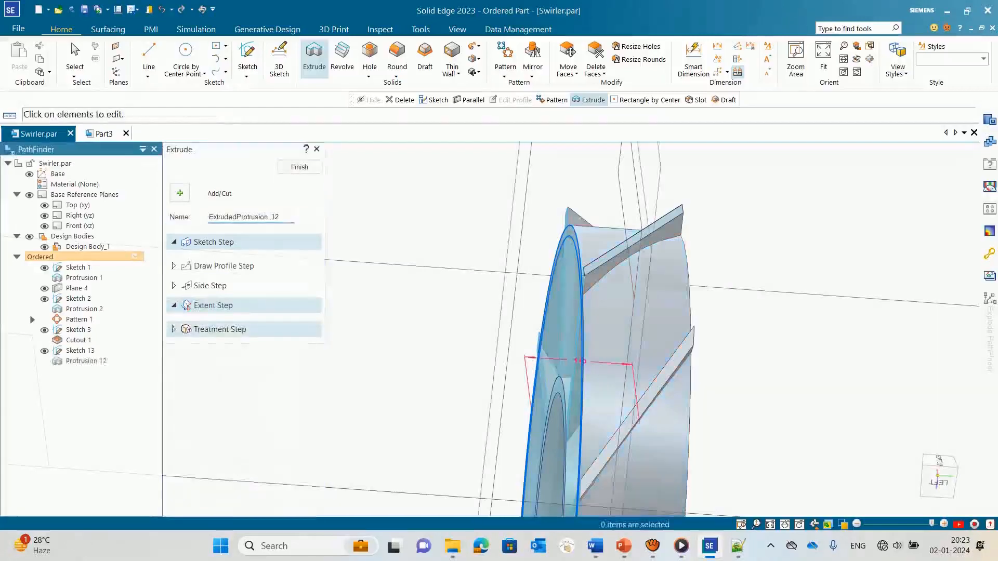
click(299, 167)
Step: Leave the Extrude command and examine the outer ring and the blade tips around its circumference from several angles
middle_drag(442, 343, 577, 343)
scroll(549, 313, down, 3)
middle_drag(587, 259, 619, 291)
scroll(623, 285, up, 4)
scroll(476, 269, down, 5)
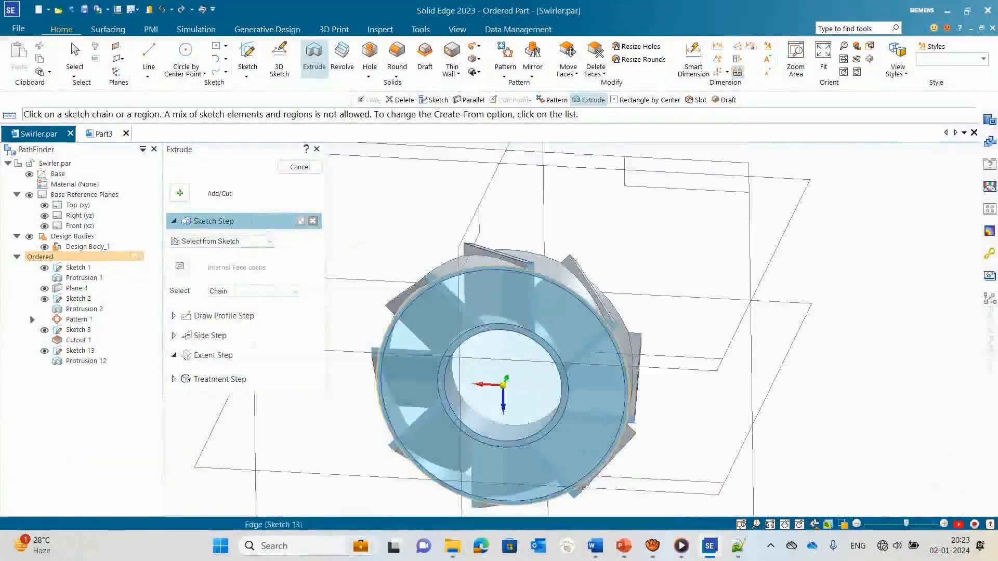
click(317, 149)
middle_drag(546, 335, 550, 312)
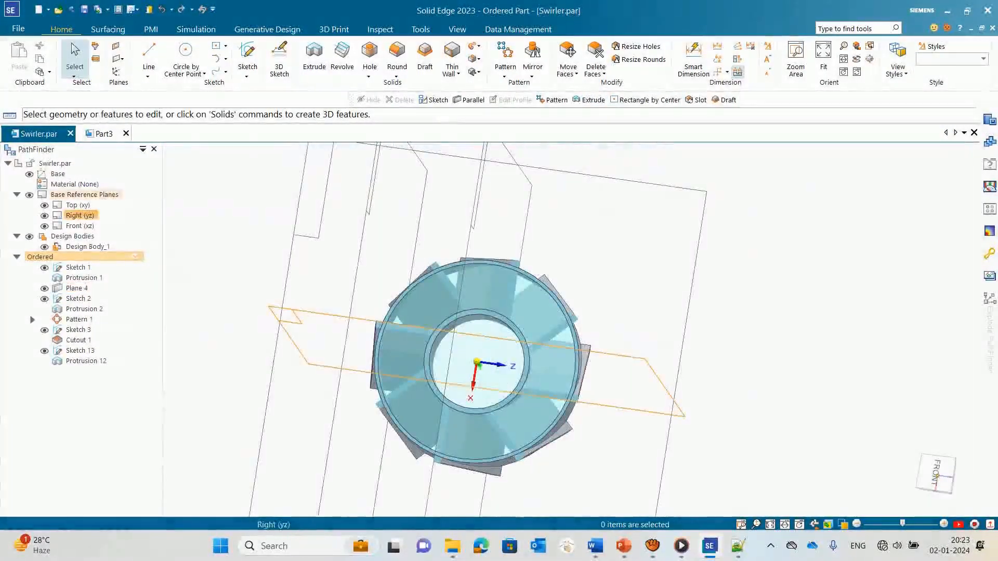
scroll(417, 323, up, 4)
scroll(417, 323, down, 3)
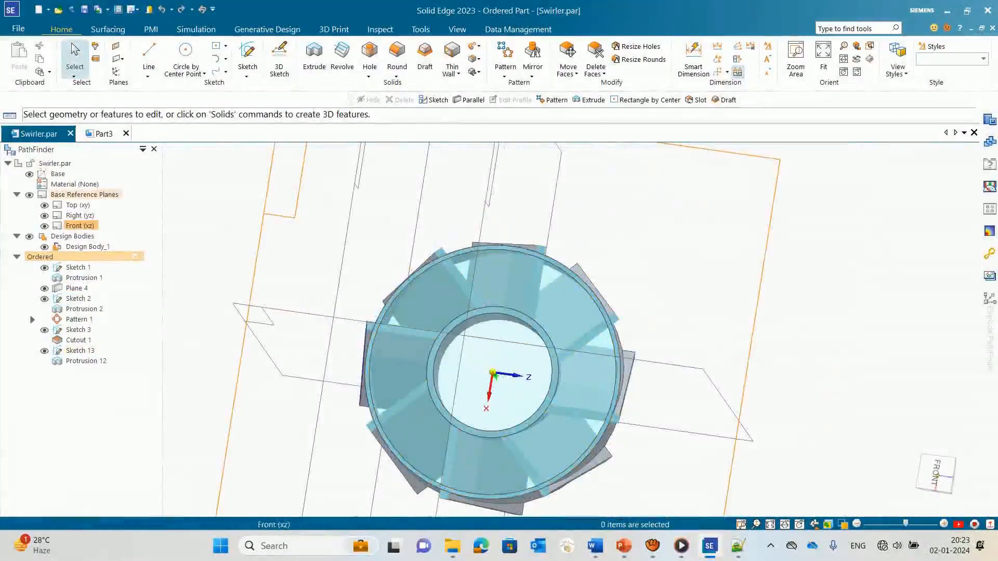
scroll(572, 259, up, 3)
scroll(589, 232, down, 3)
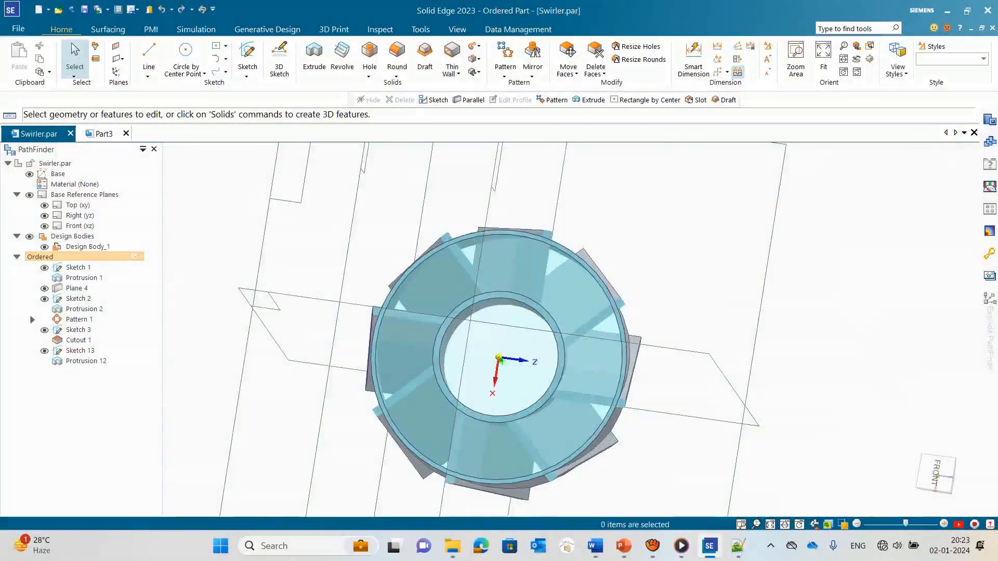
middle_drag(499, 291, 556, 289)
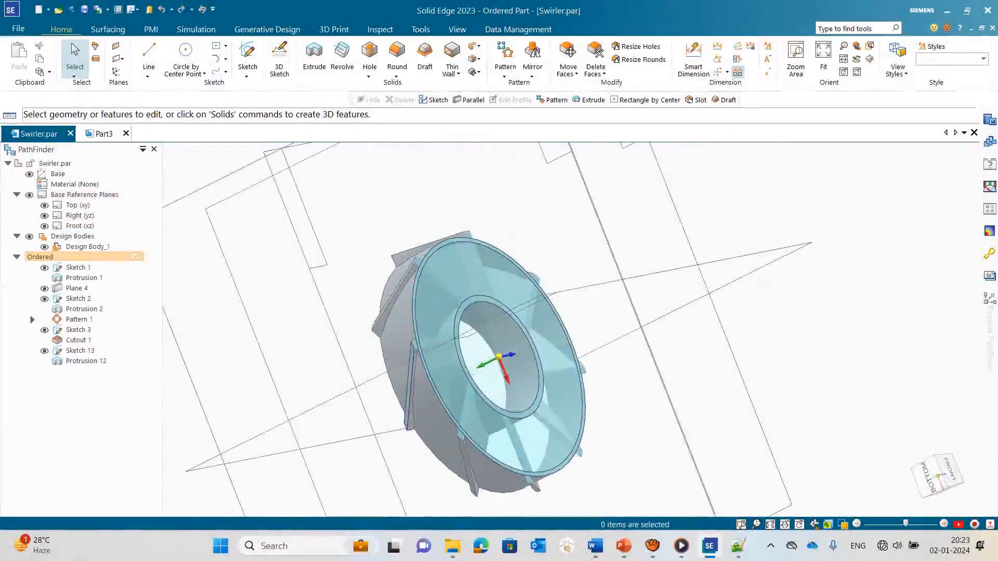
Step: Start a sketch on Plane 4 and draw a 58 mm circle centred on the origin along the ring's outer edge
click(247, 57)
click(76, 287)
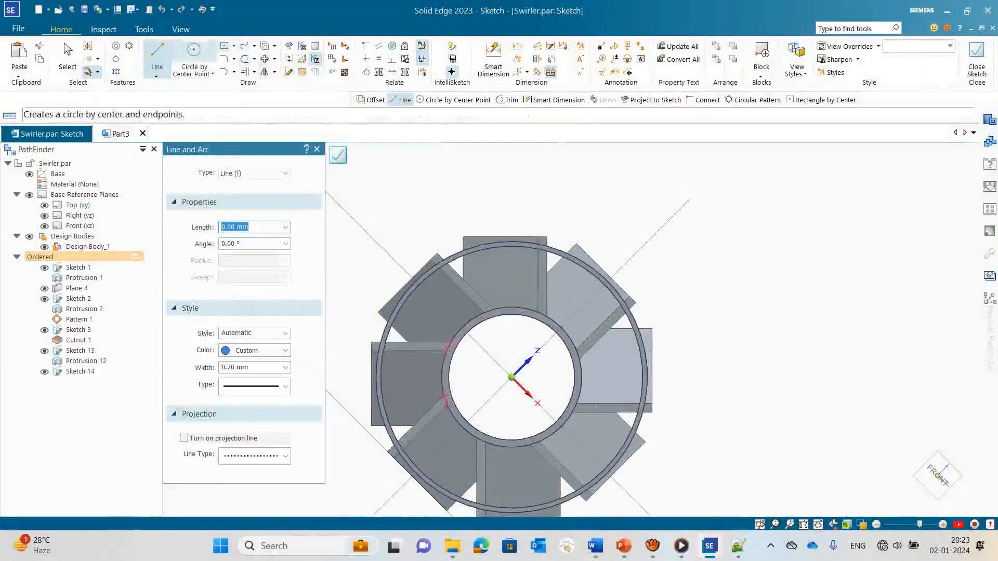
click(194, 52)
click(529, 382)
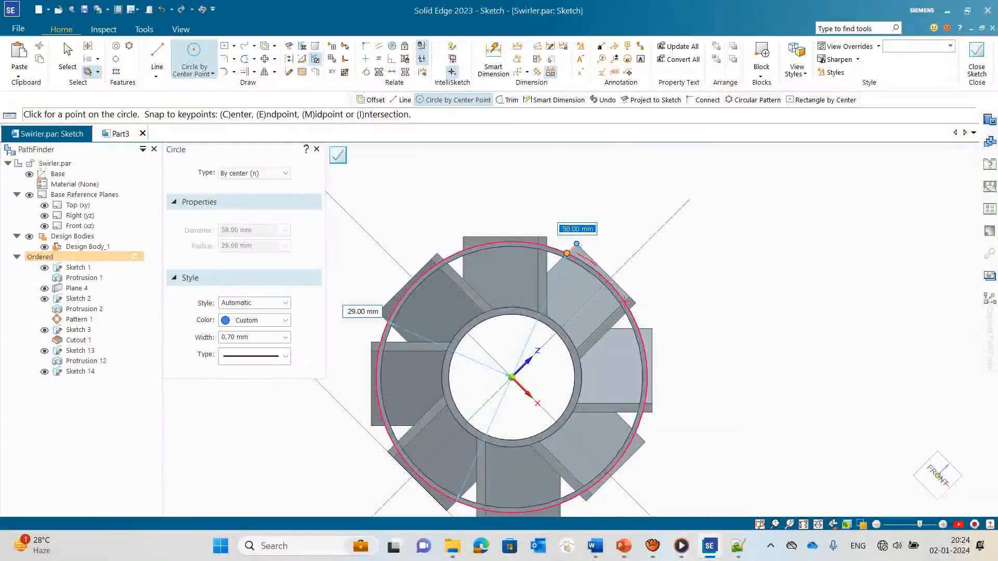
click(581, 267)
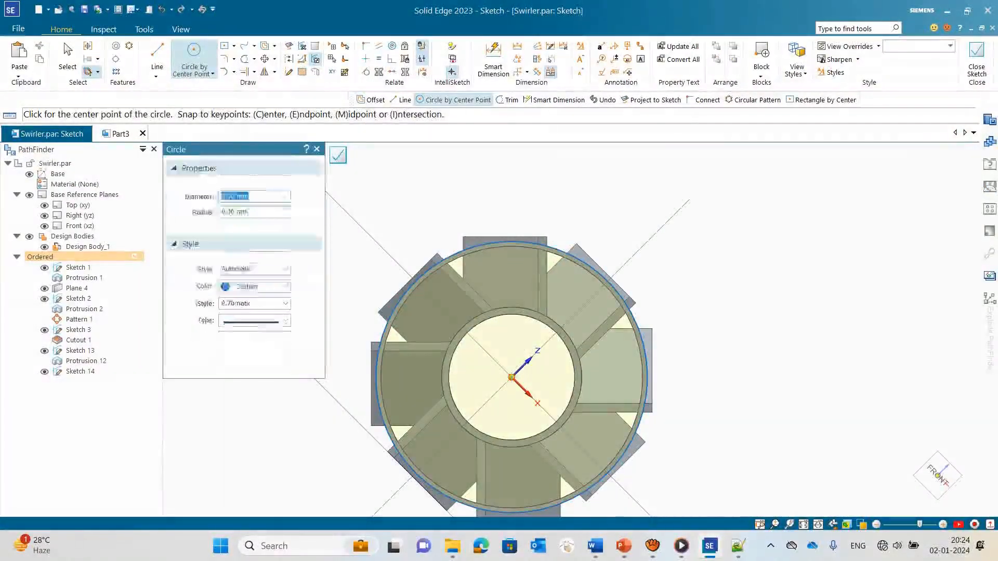
click(64, 43)
Step: Draw a 65 mm circle centred on the origin, enclosing the blade tips
click(194, 52)
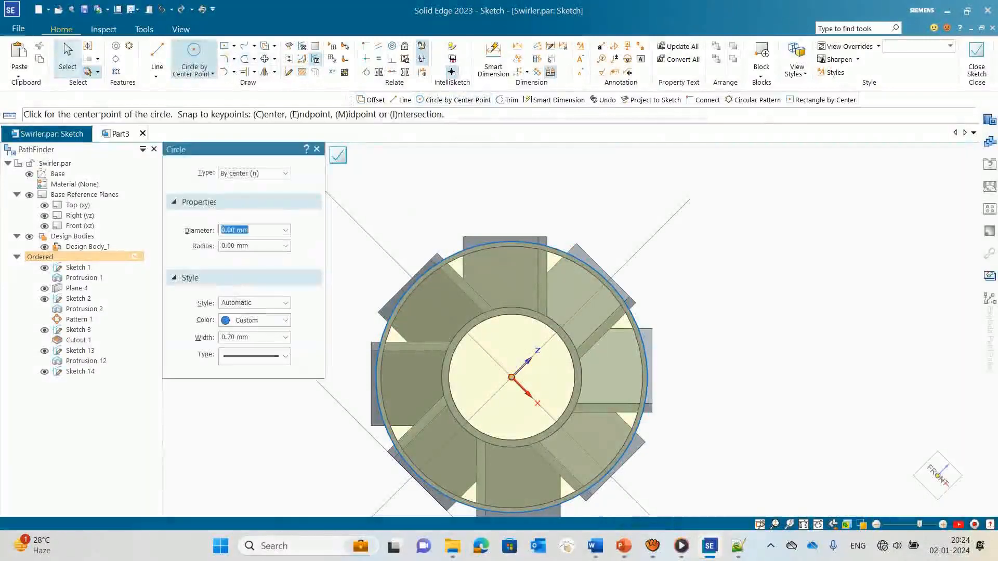
click(511, 377)
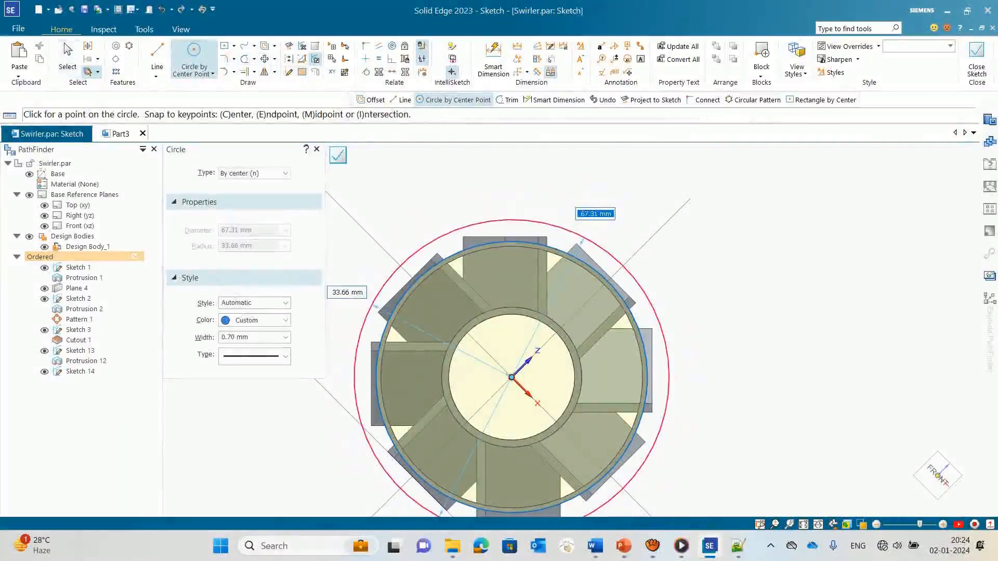
text(65)
key(Return)
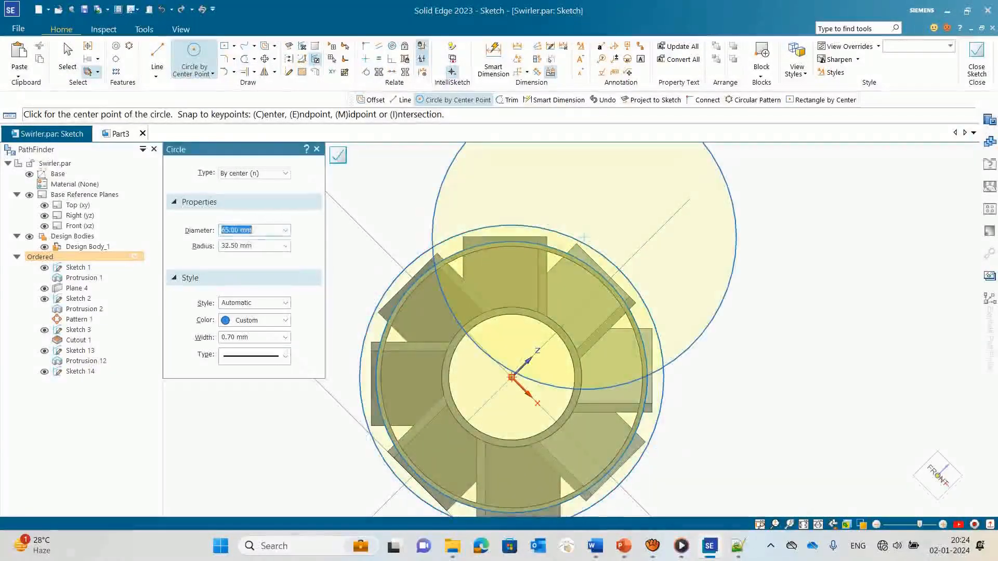
Step: Delete the stray off-centre circle from the sketch and close the sketch
key(Escape)
click(735, 244)
key(Delete)
key(Delete)
click(338, 154)
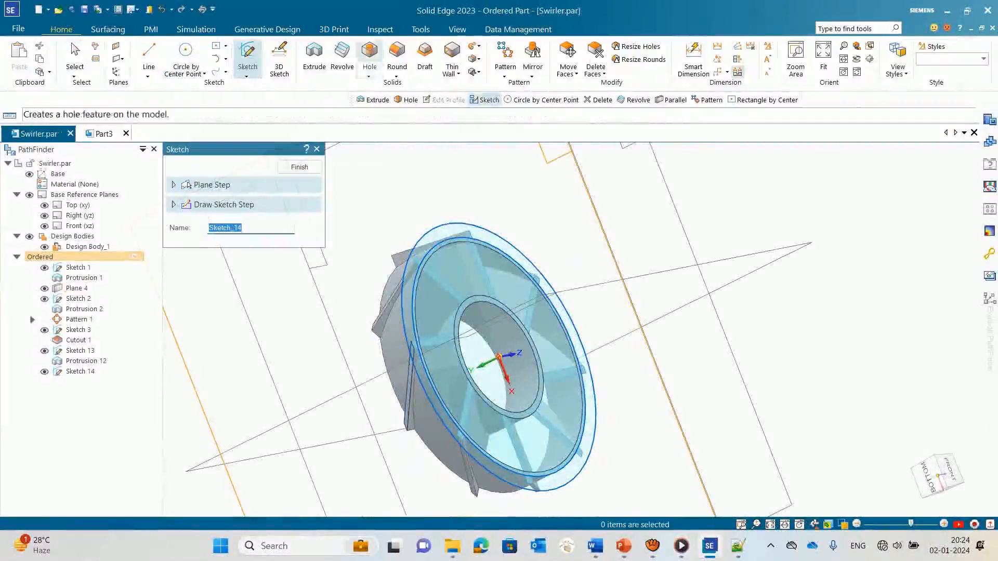
click(314, 56)
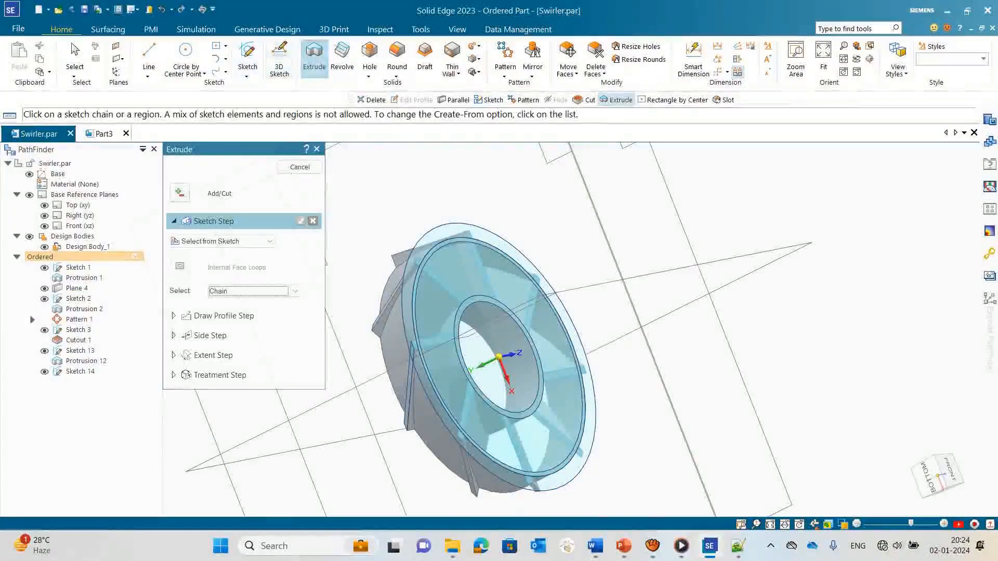
click(180, 193)
click(201, 241)
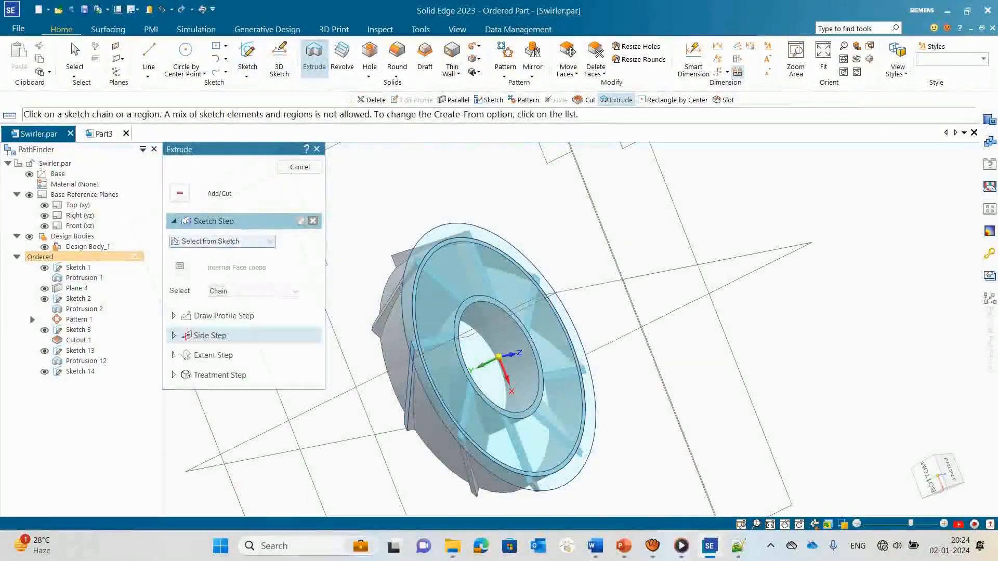
click(418, 359)
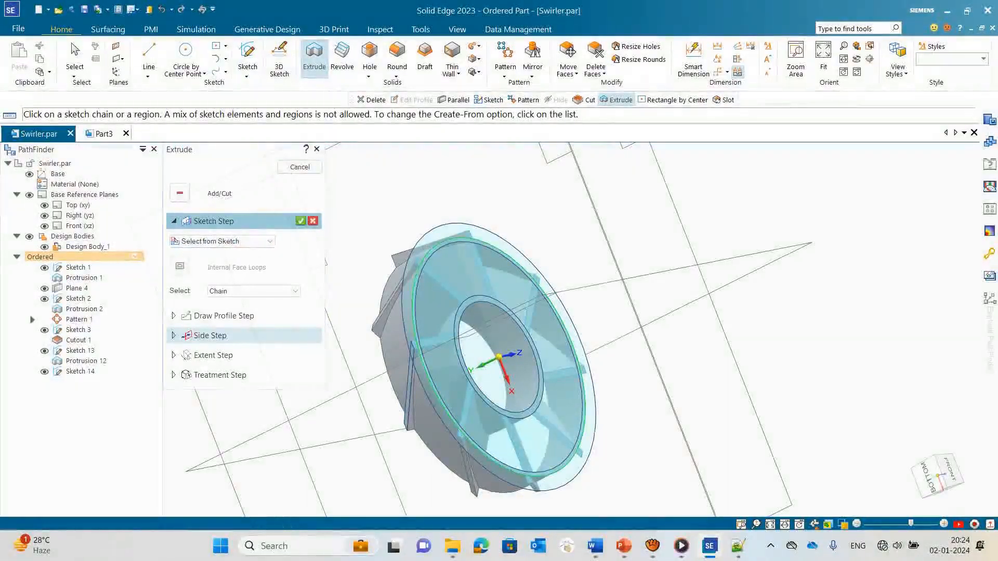
key(Escape)
Step: Extrude the 58 mm and 65 mm circles 10 mm as a cut to trim the blade tips outside the ring
click(314, 59)
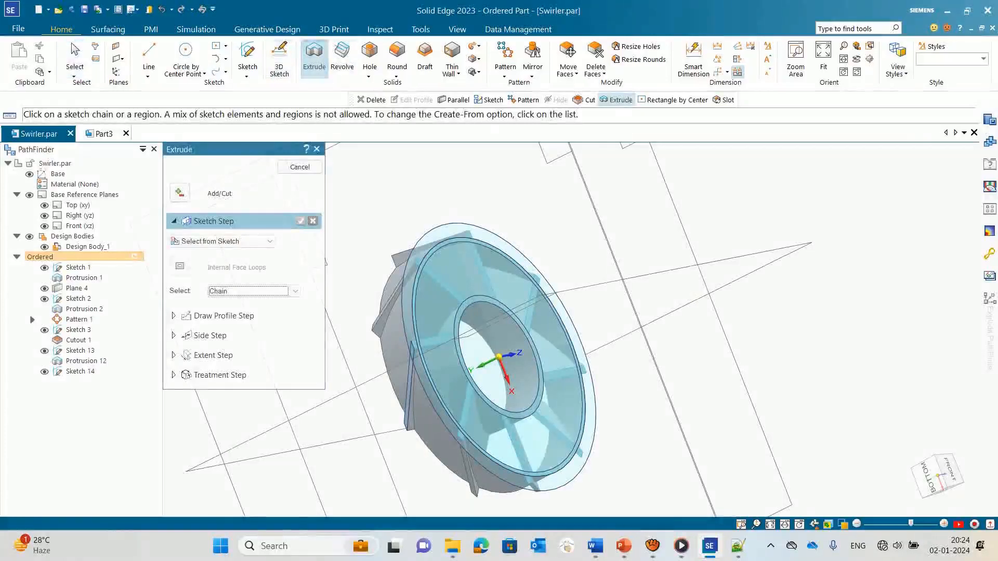
click(402, 315)
click(412, 316)
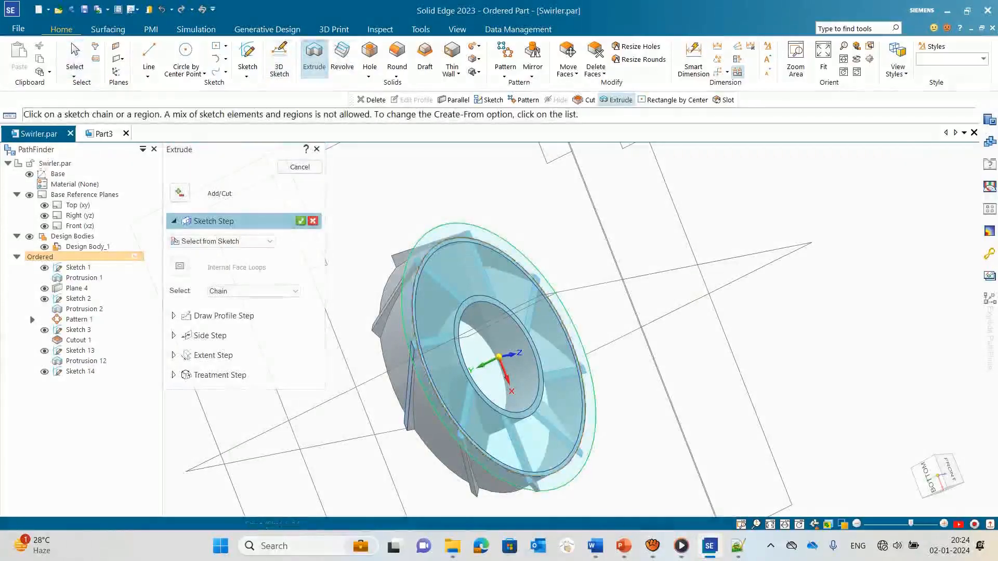
click(180, 193)
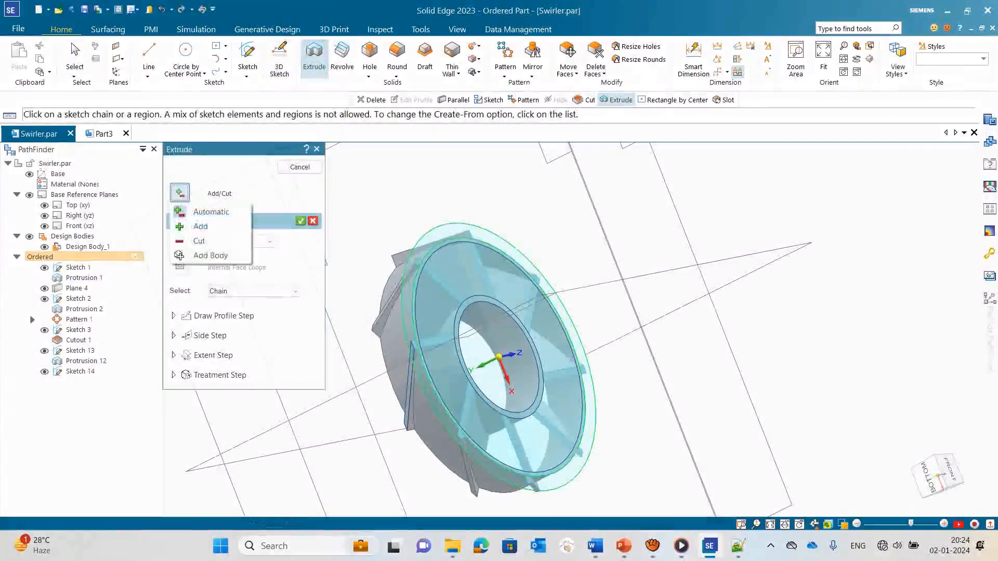
click(205, 241)
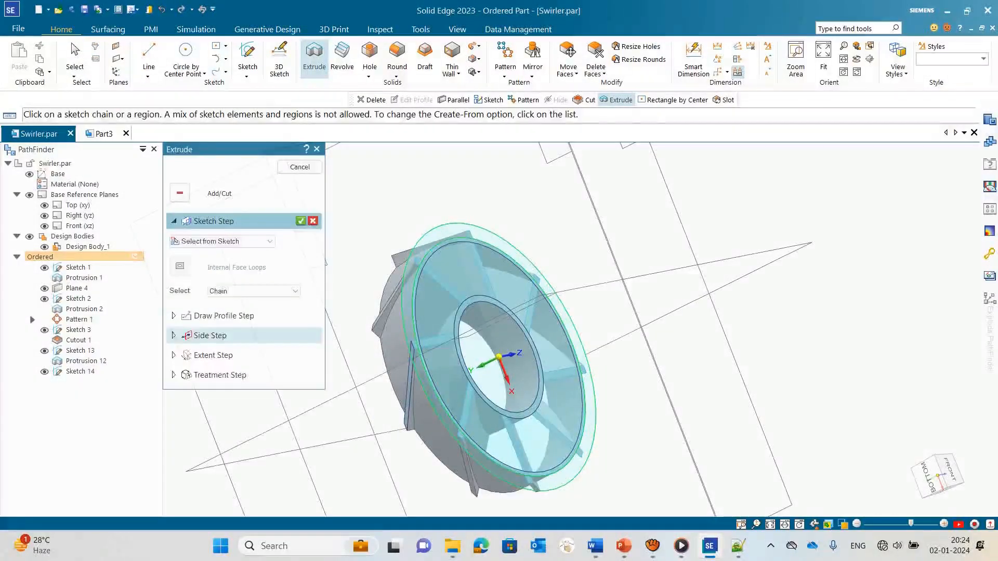
key(Return)
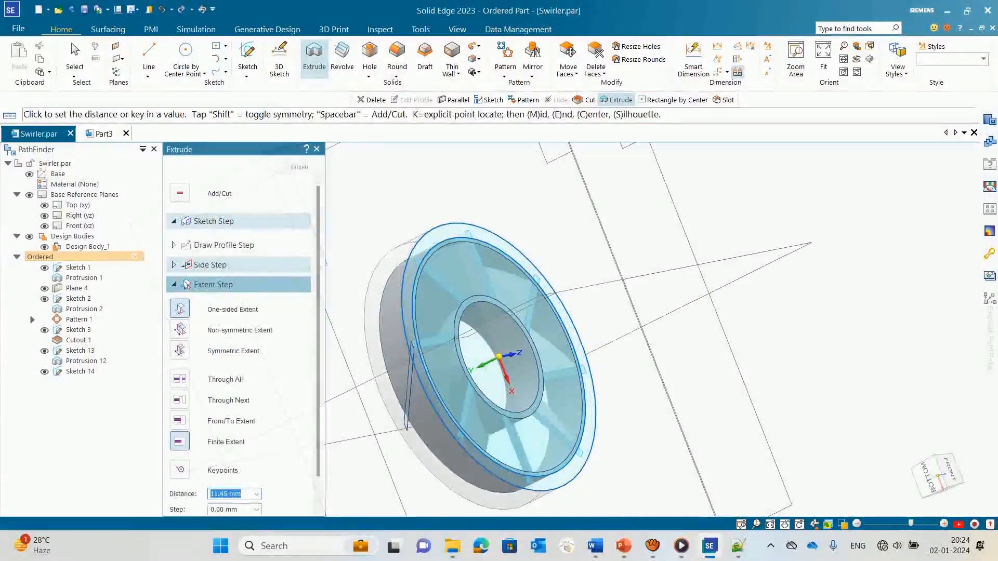
key(Return)
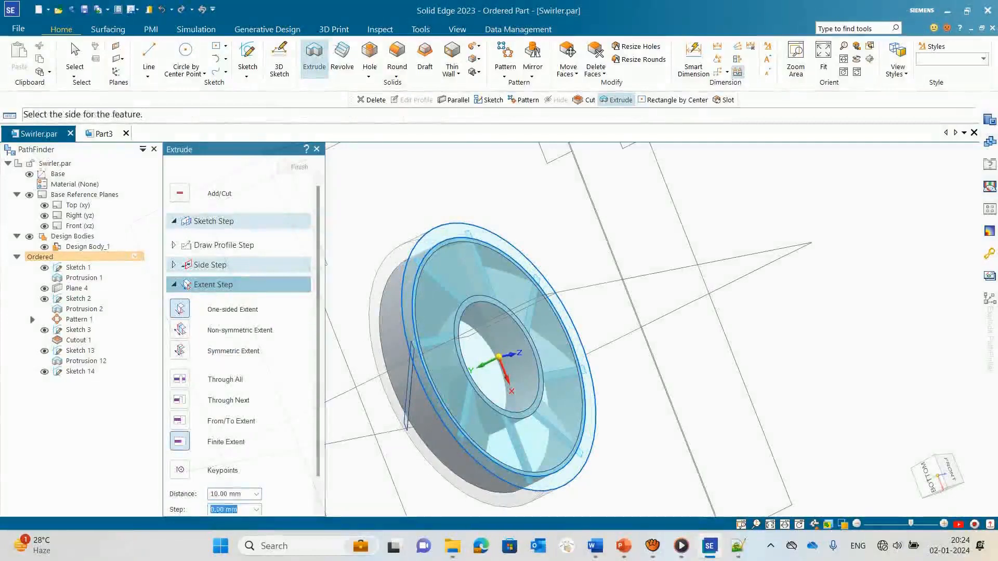
key(Return)
click(300, 167)
middle_drag(442, 233, 365, 257)
key(Escape)
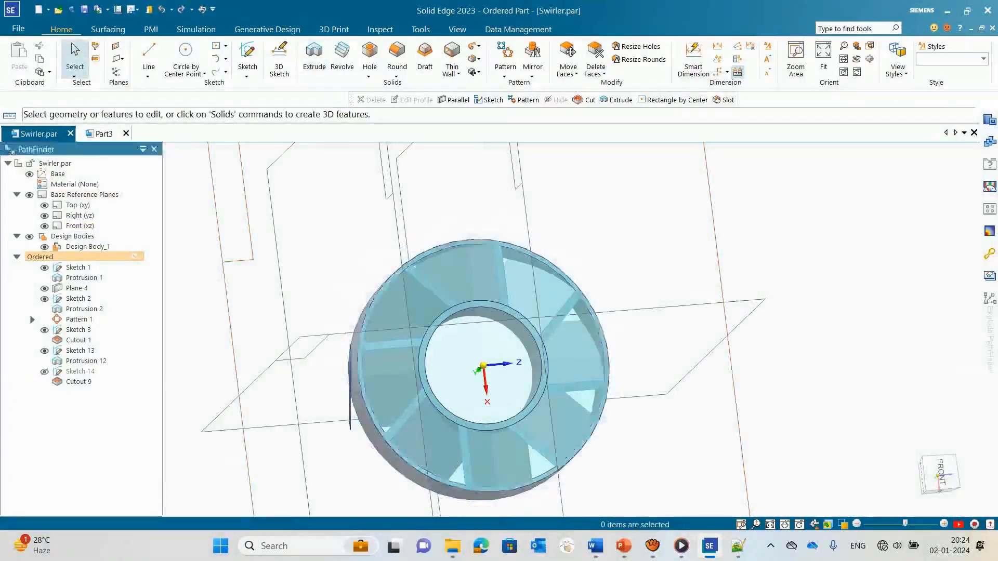
Step: Hide Plane 4, all the sketches and the base reference planes
click(45, 289)
click(45, 268)
scroll(763, 304, down, 2)
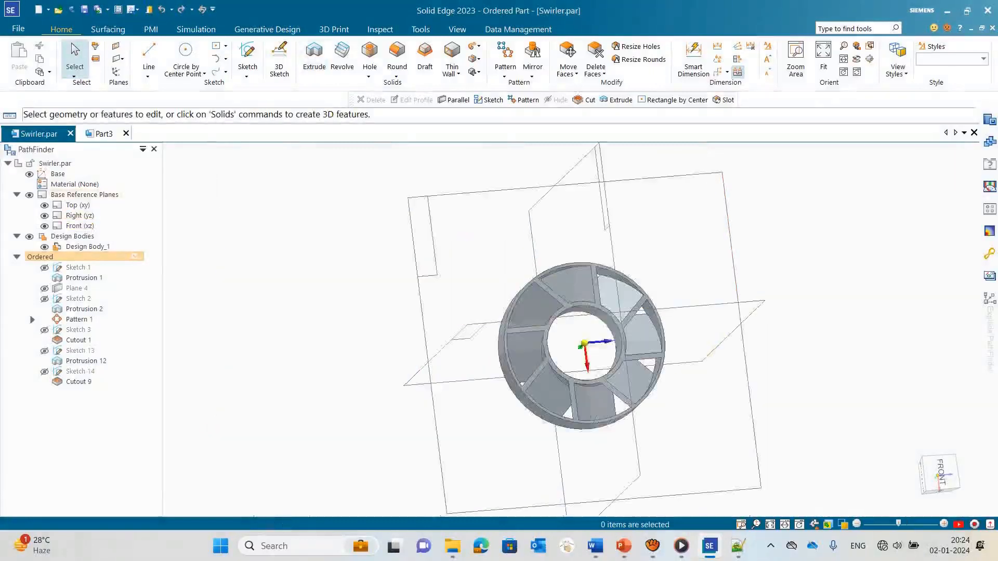
click(30, 195)
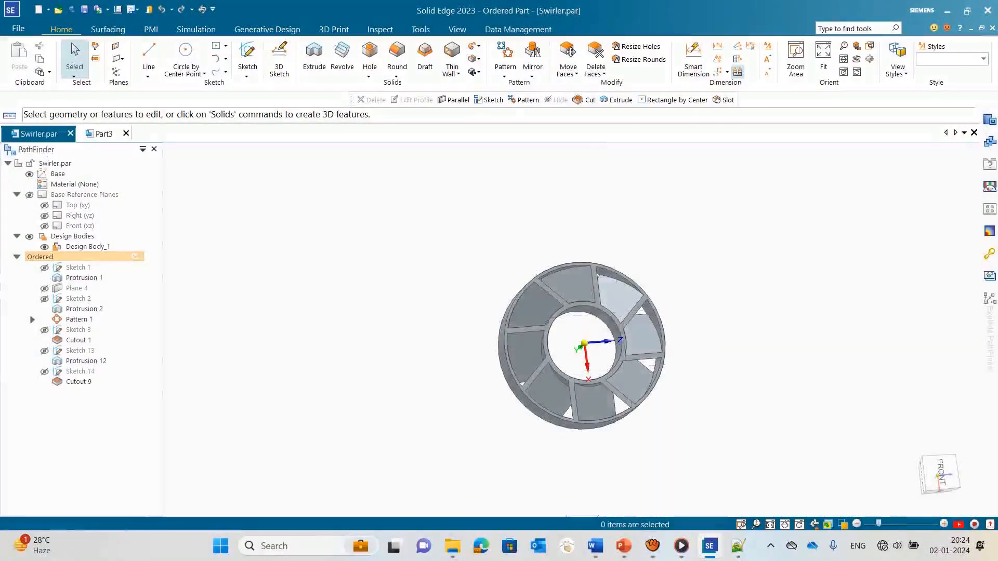
mouse_move(592, 333)
middle_down()
mouse_move(520, 327)
mouse_move(595, 289)
mouse_move(605, 358)
mouse_move(582, 317)
middle_up()
scroll(579, 300, up, 4)
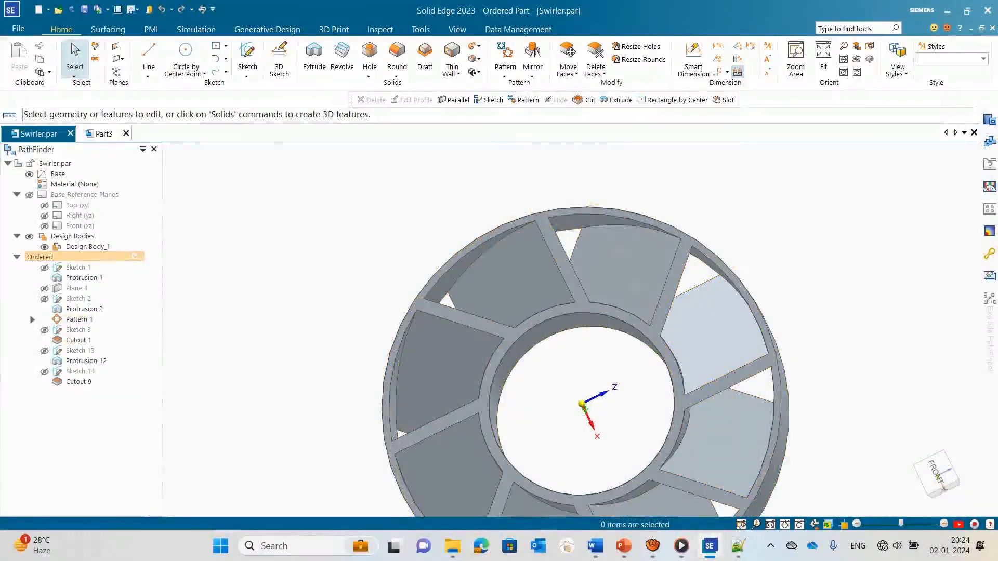
scroll(802, 279, down, 5)
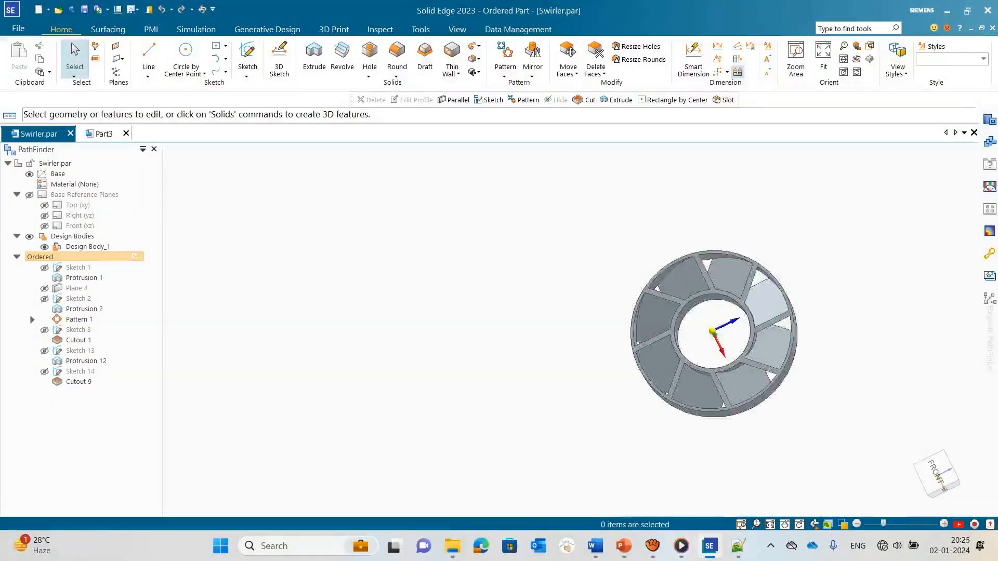
middle_drag(597, 322, 748, 296)
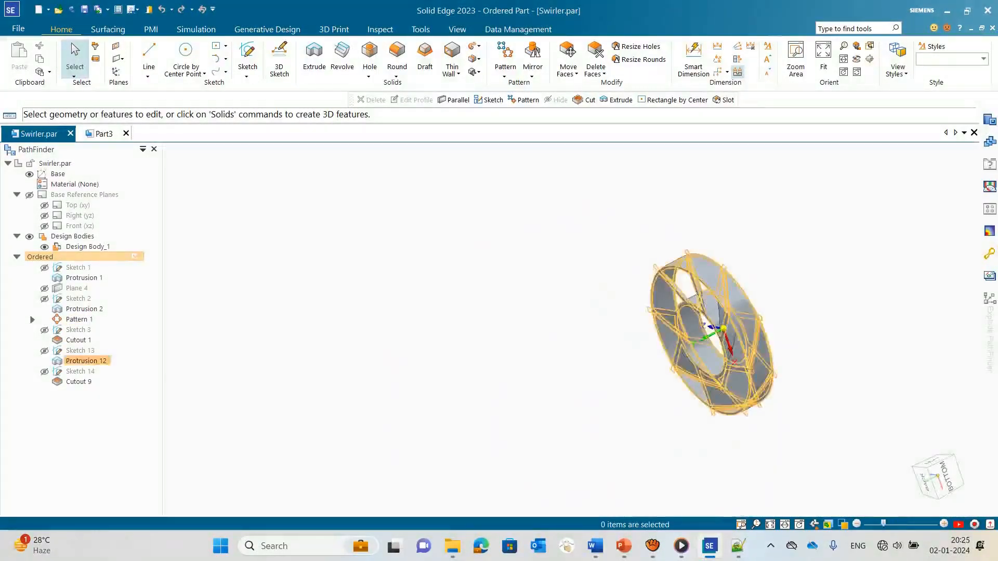